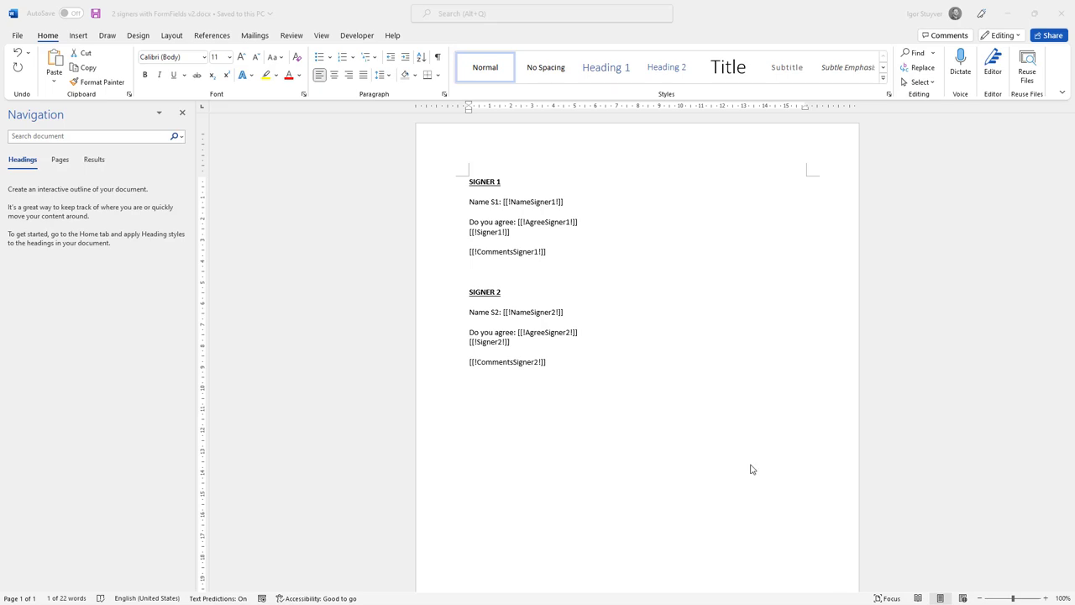
# Step: Examine the name, agreement, signature and comments merge fields of both signers in the Word document
pyautogui.click(457, 186)
pyautogui.moveTo(469, 183); pyautogui.dragTo(556, 254)
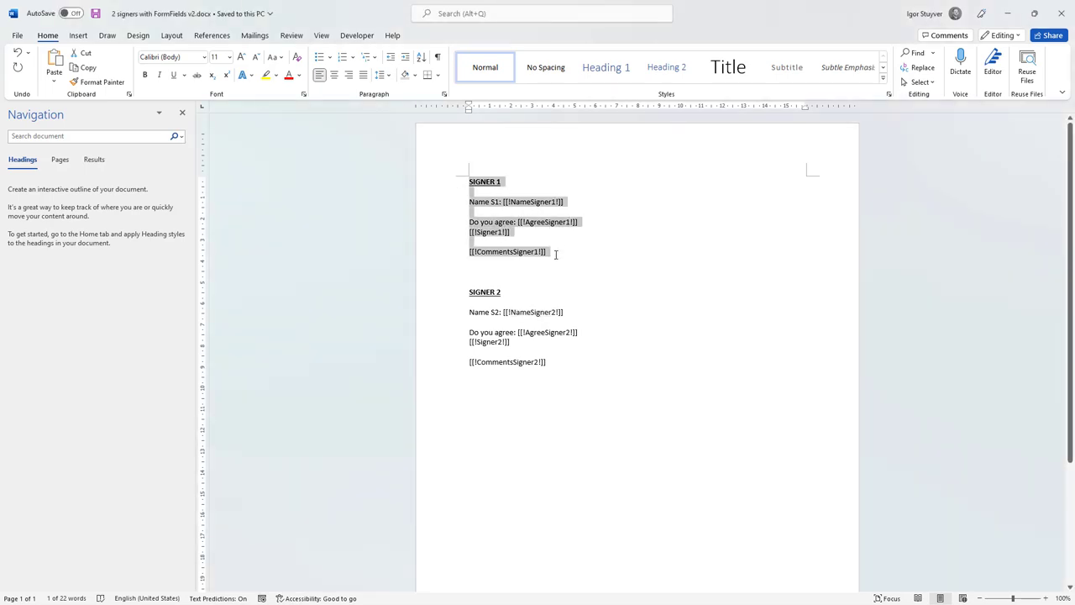
pyautogui.click(521, 259)
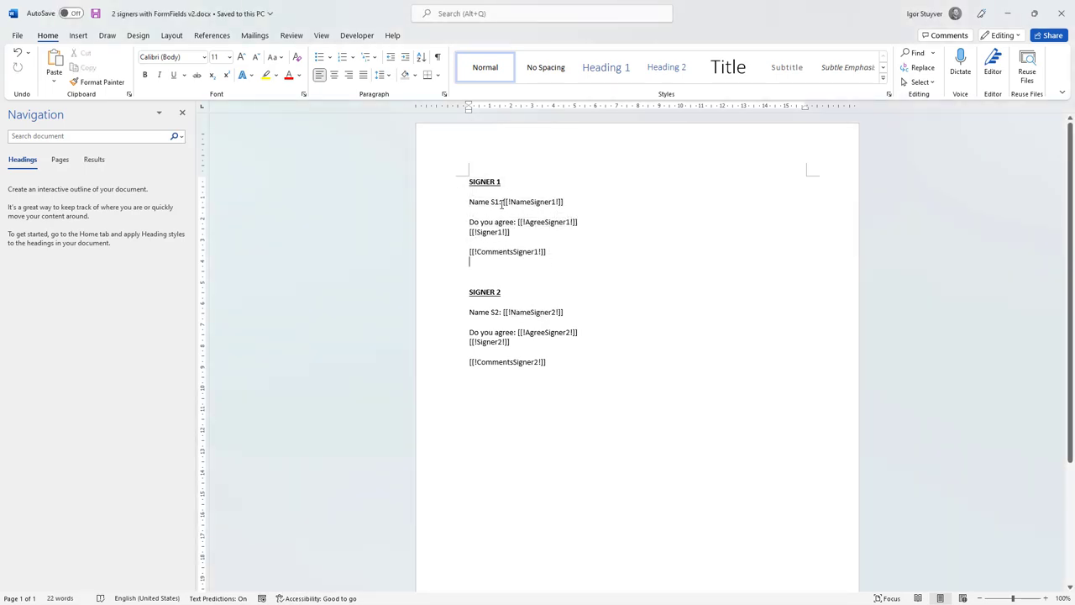
pyautogui.click(448, 206)
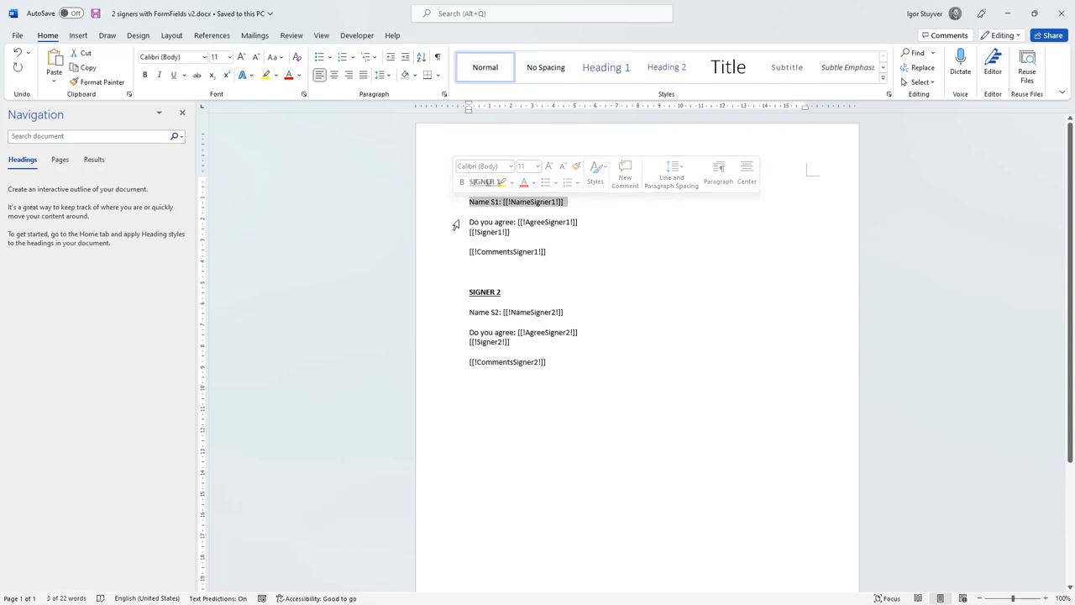
pyautogui.doubleClick(532, 223)
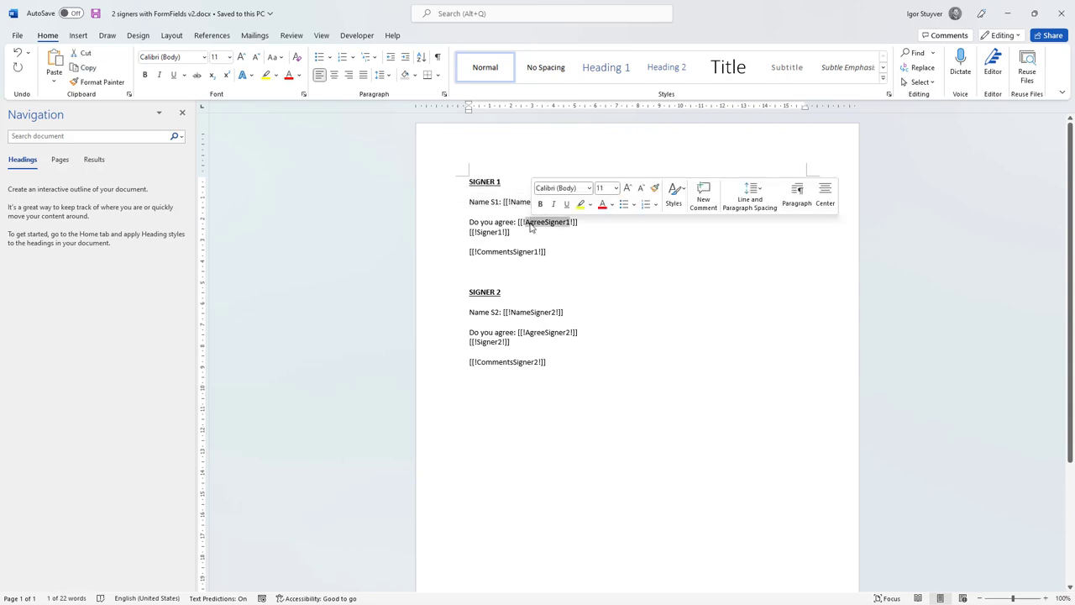
pyautogui.click(490, 233)
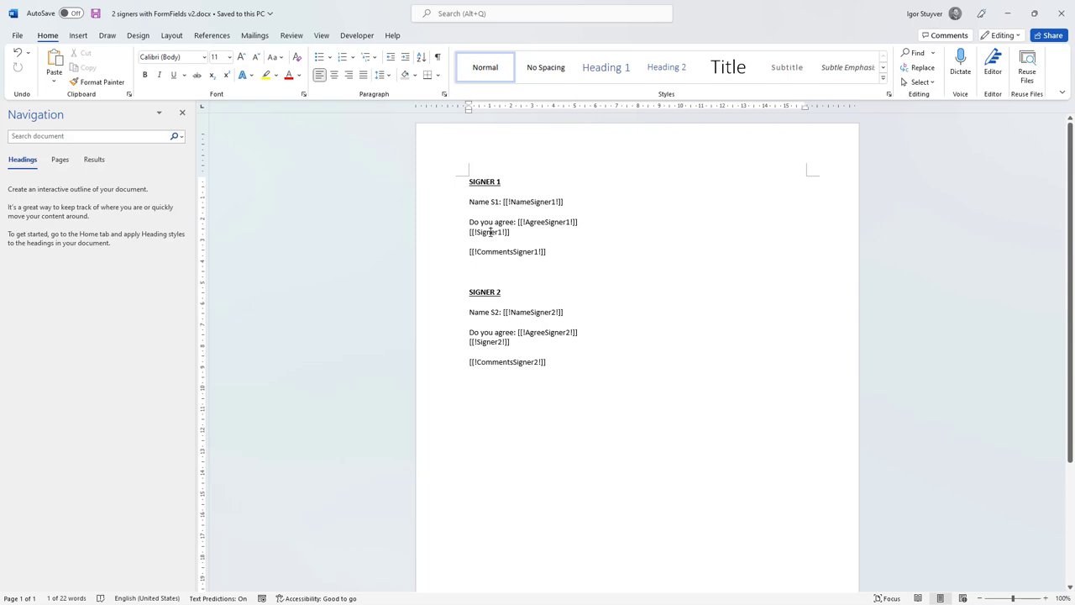
pyautogui.doubleClick(491, 233)
pyautogui.doubleClick(497, 250)
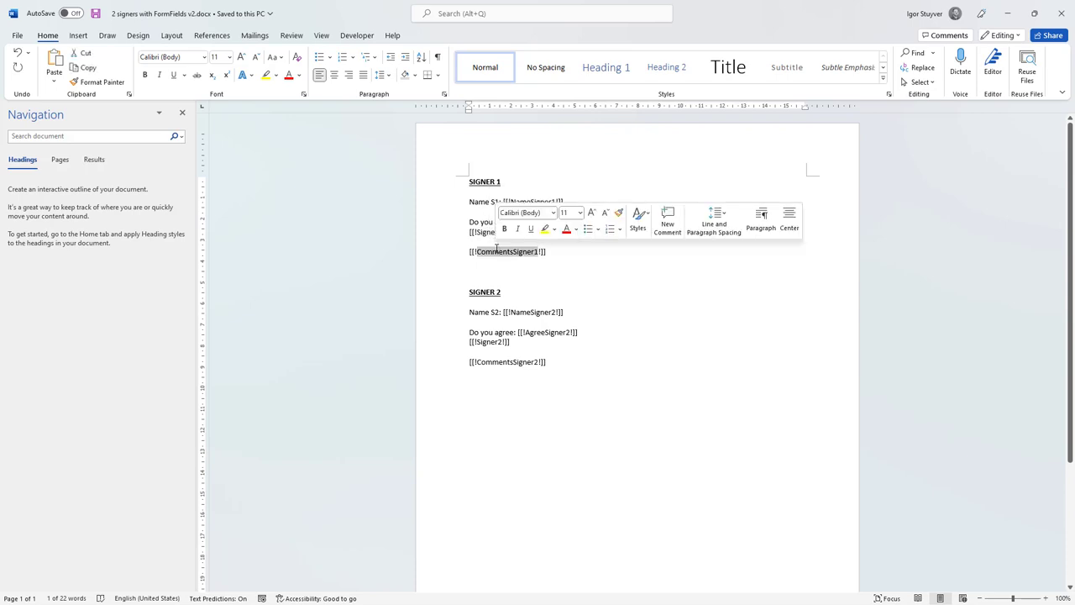
pyautogui.click(457, 336)
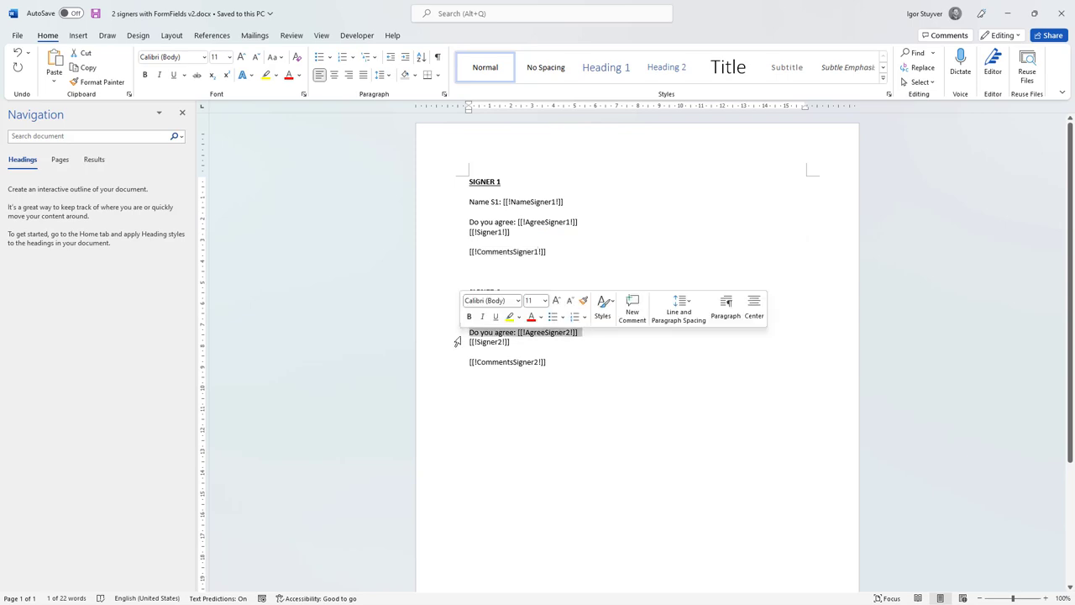
pyautogui.click(456, 344)
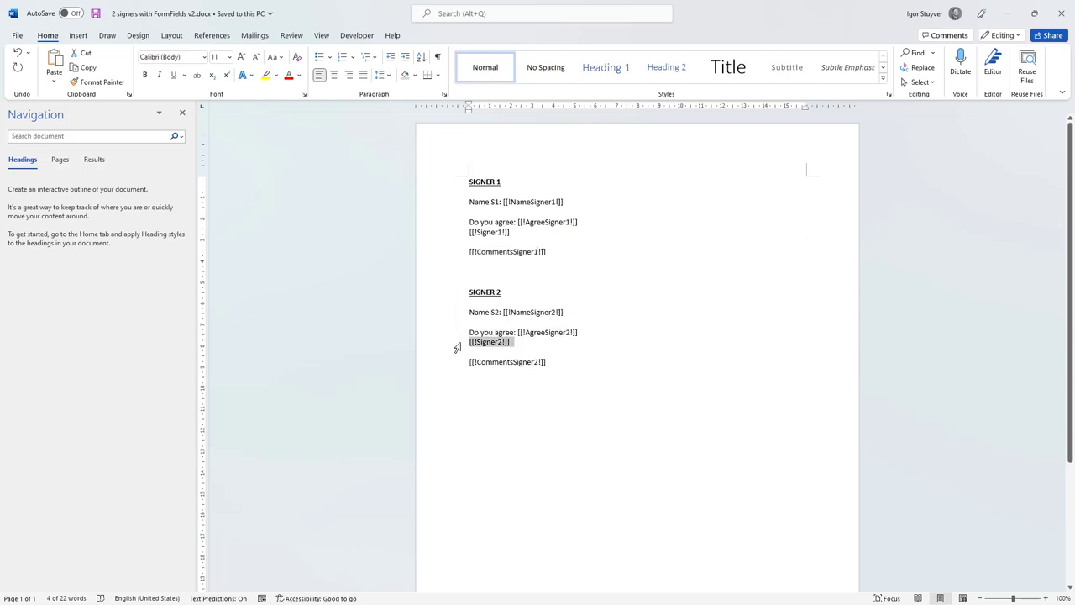
pyautogui.doubleClick(502, 362)
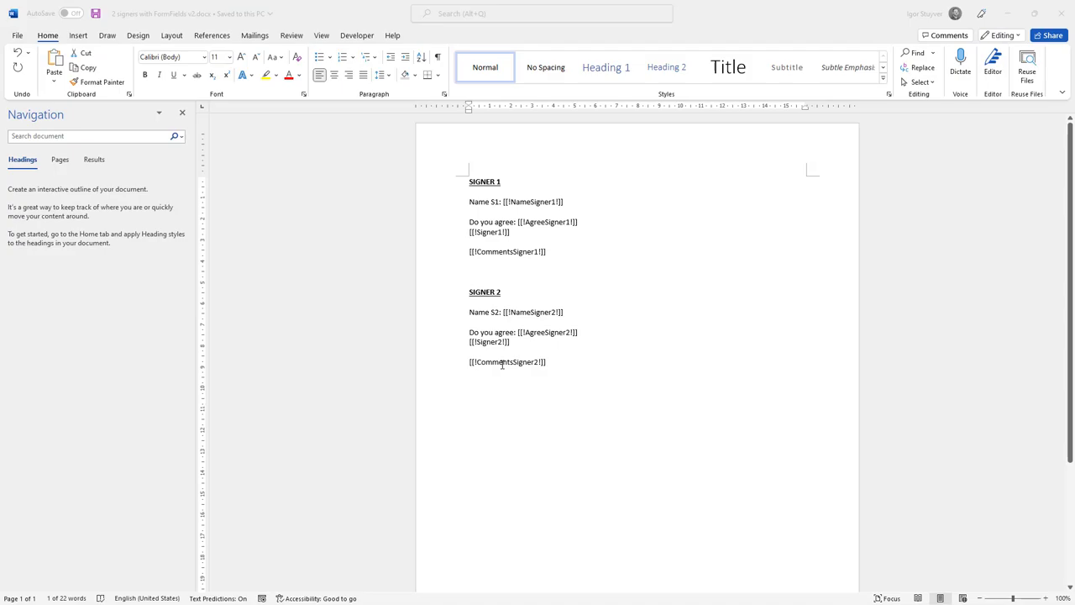
# Step: Compare the existing signer name config types in PDF Butler with the name merge fields in the Word document
pyautogui.hotkey('alt', 'Tab')
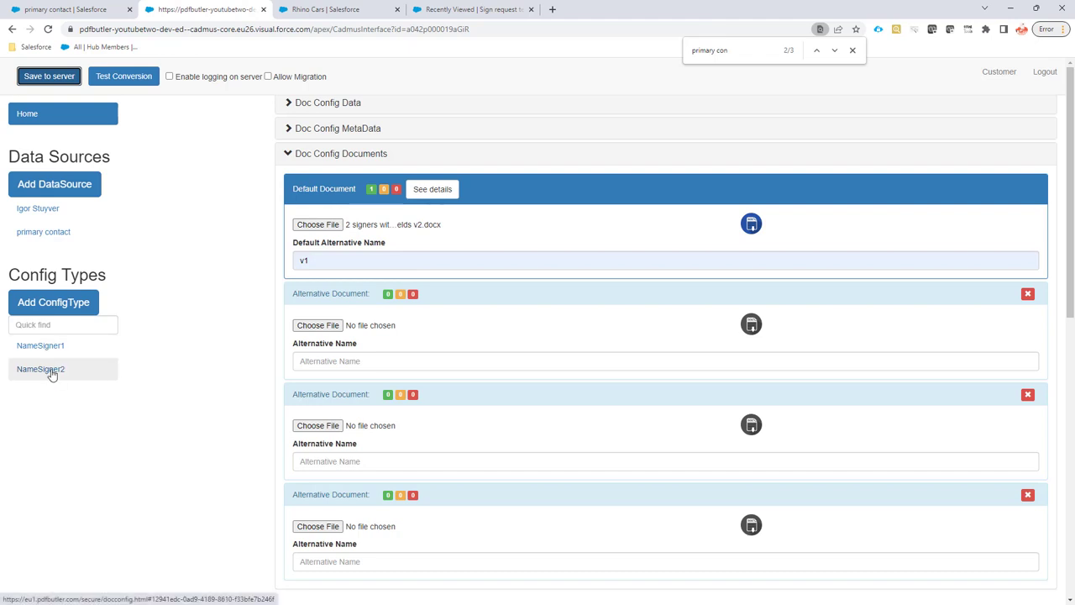
pyautogui.hotkey('alt', 'Tab')
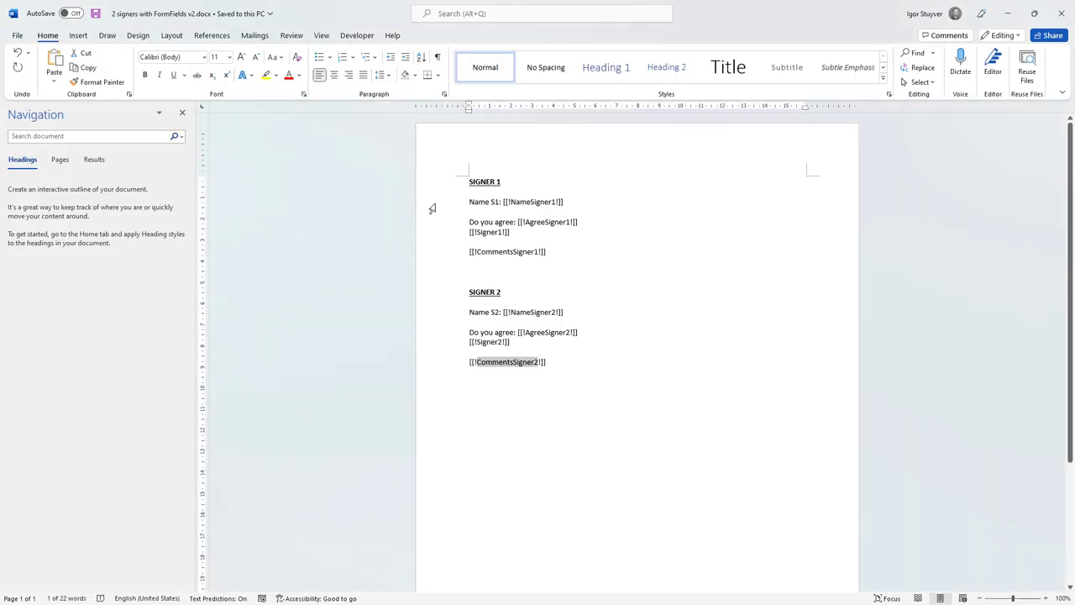
pyautogui.click(432, 206)
pyautogui.hotkey('ctrl', 'c')
# Step: Switch to PDF Butler and enable form fields in the doc config metadata
pyautogui.hotkey('alt', 'Tab')
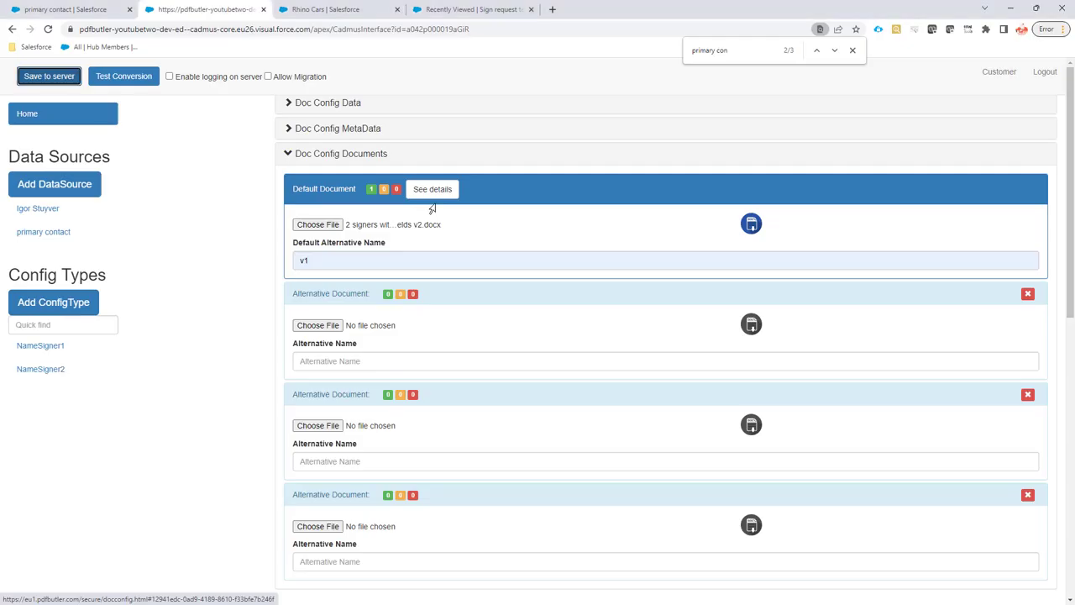
pyautogui.click(374, 131)
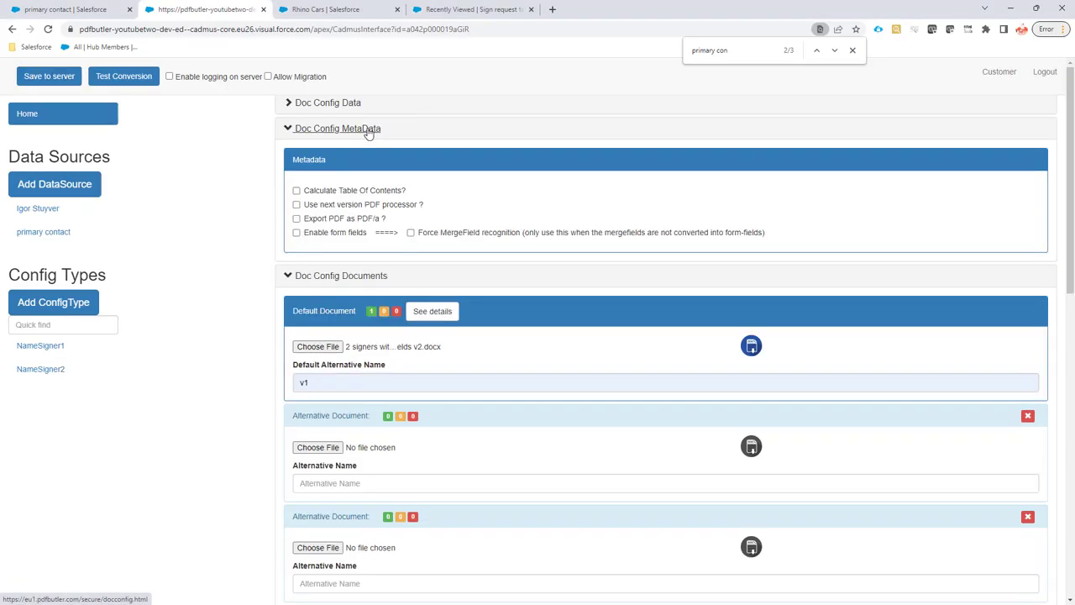
pyautogui.click(307, 236)
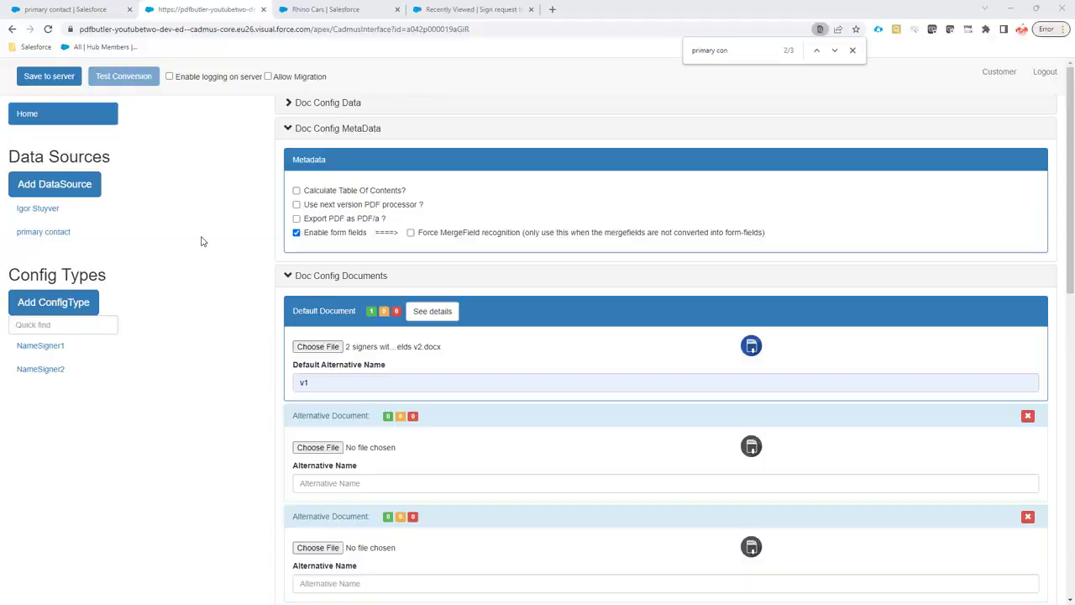
# Step: Copy AgreeSigner1 from the Word document and use it to name a new PDF Butler config type of type TRANSIENT_FOR_FORM_FIELD
pyautogui.hotkey('alt', 'Tab')
pyautogui.doubleClick(543, 221)
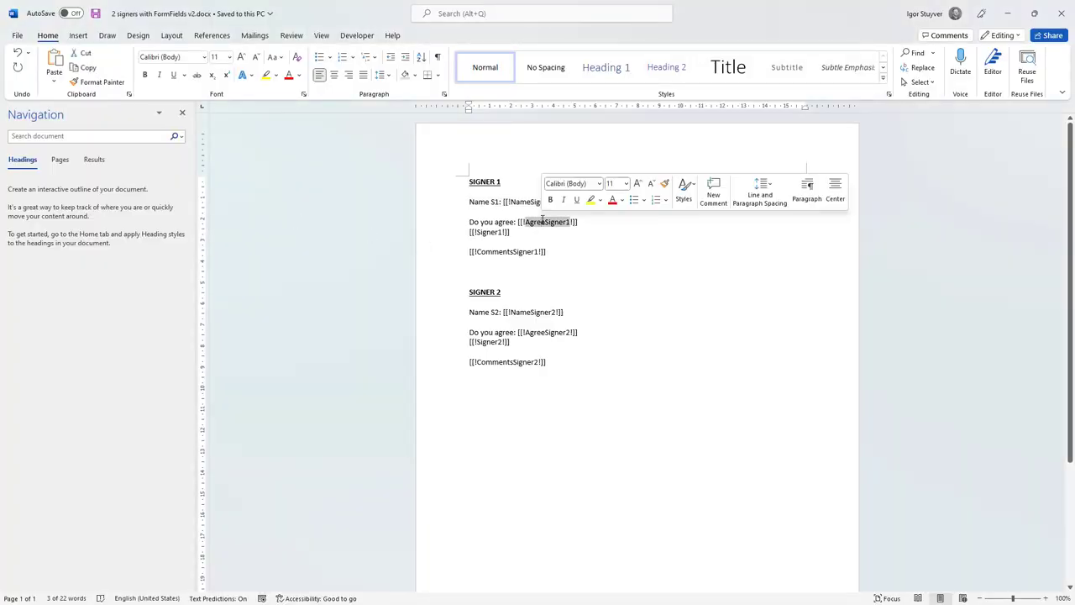
pyautogui.hotkey('alt', 'Tab')
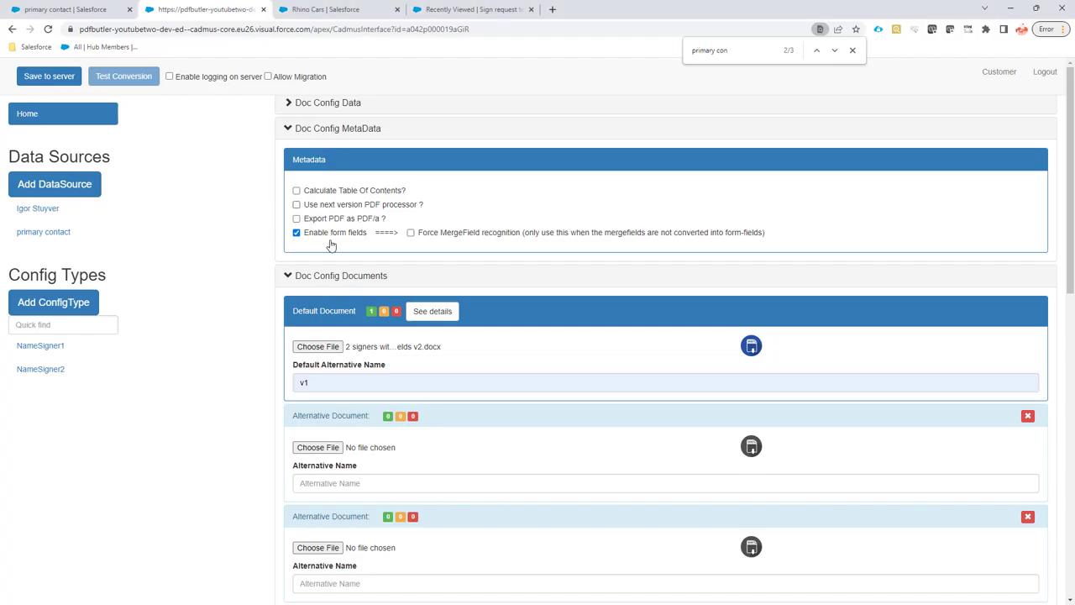
pyautogui.click(79, 304)
pyautogui.click(347, 137)
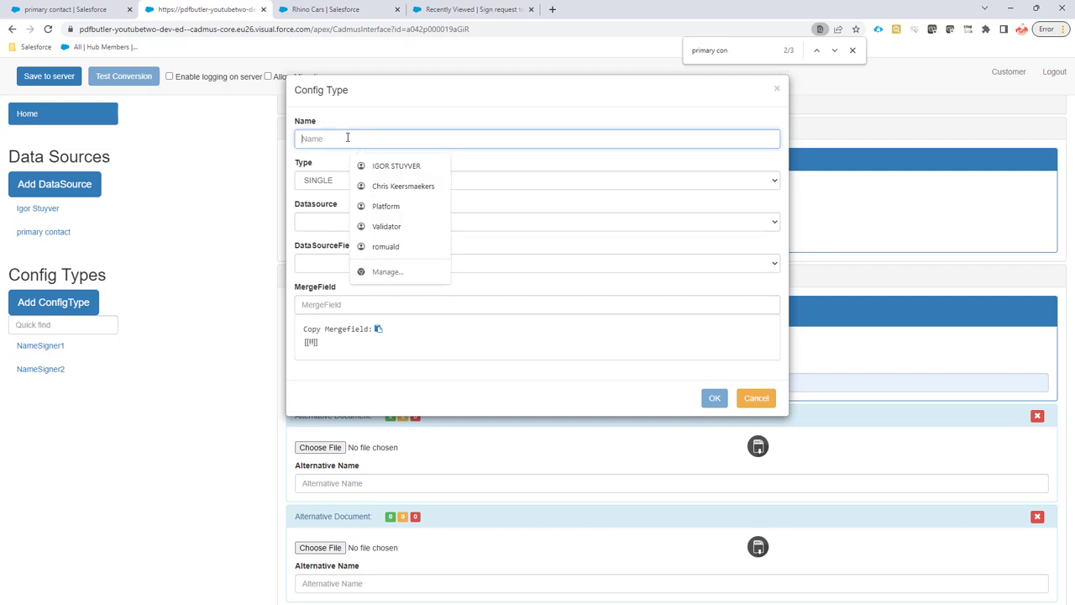
pyautogui.hotkey('ctrl', 'v')
pyautogui.hotkey('ctrl', 'v')
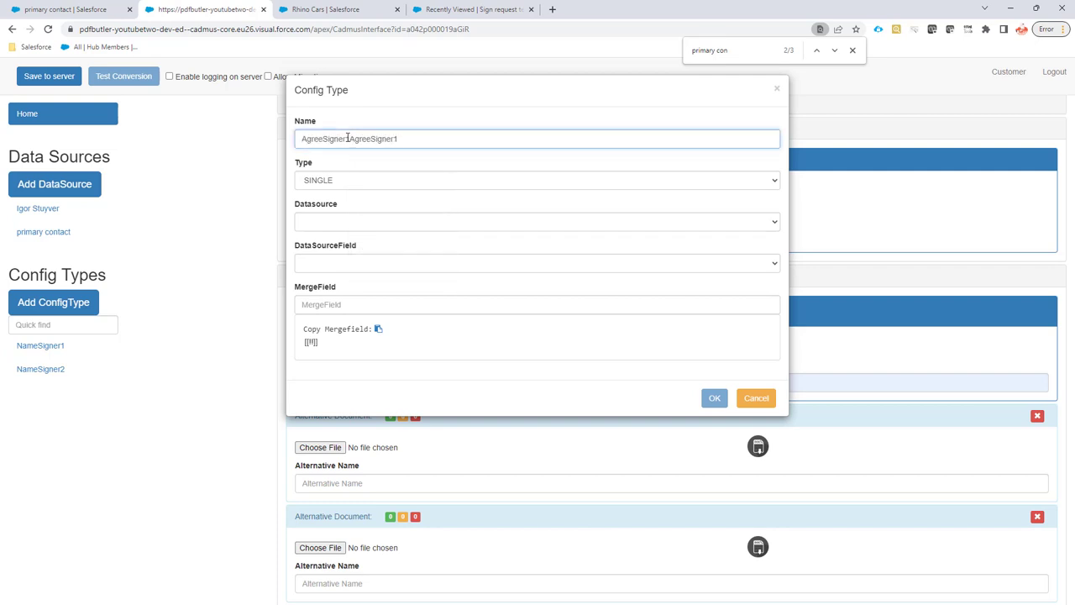
pyautogui.hotkey('ctrl', 'z')
pyautogui.click(344, 180)
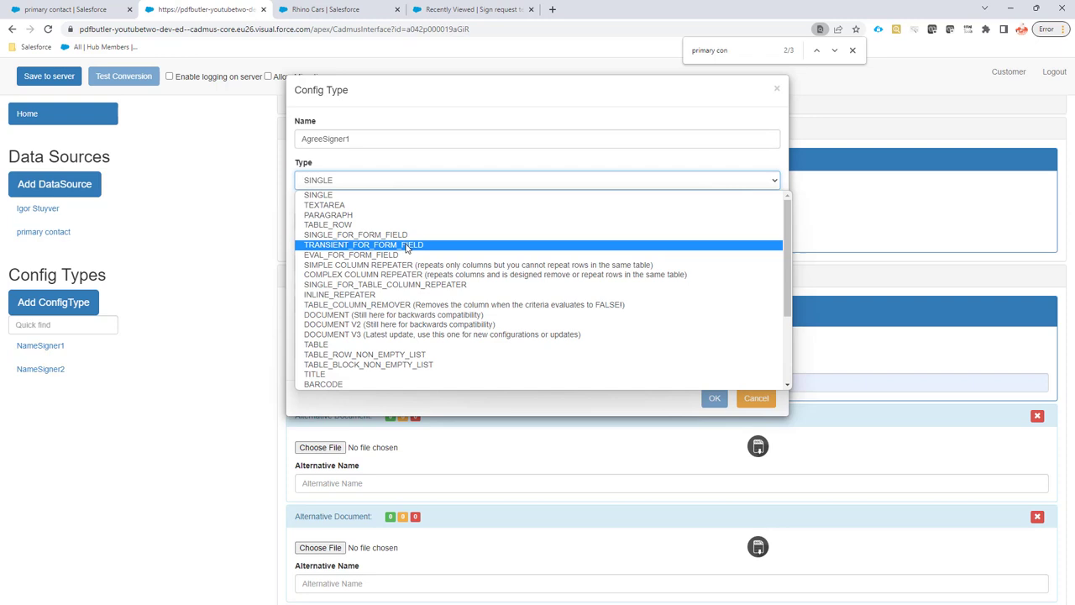
pyautogui.click(407, 244)
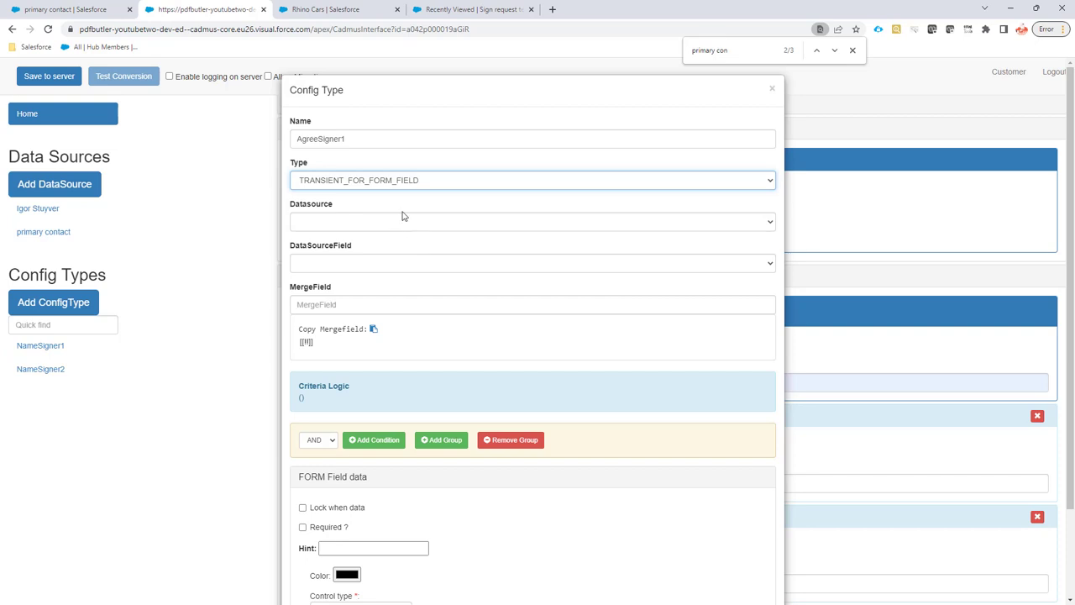
pyautogui.click(406, 186)
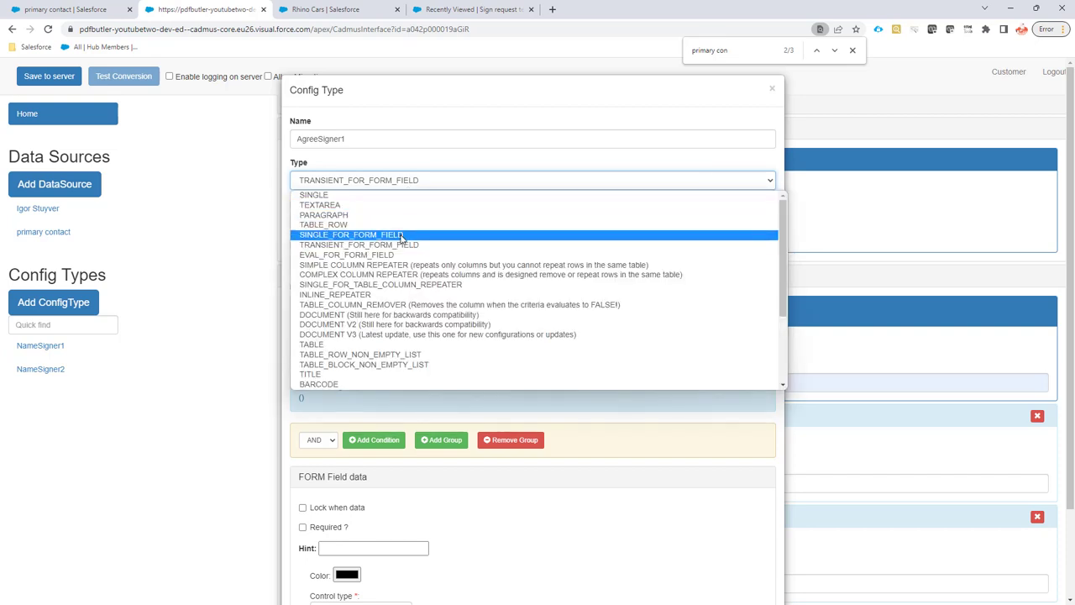
pyautogui.click(402, 236)
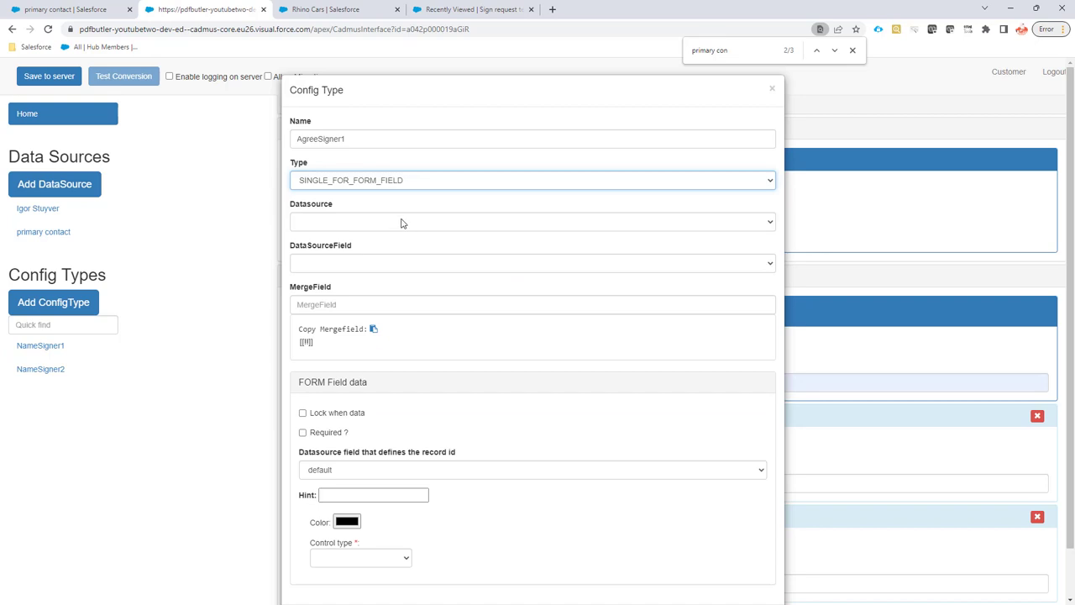
pyautogui.click(401, 185)
pyautogui.click(398, 245)
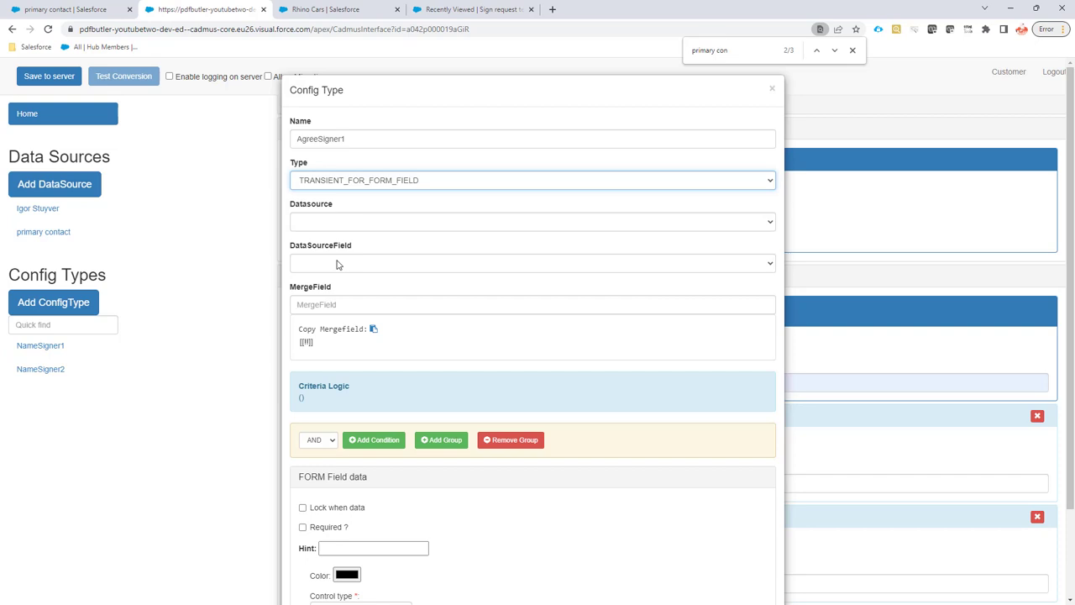
# Step: Set the config type's merge field to AgreeSigner1 and make the form field required
pyautogui.click(352, 305)
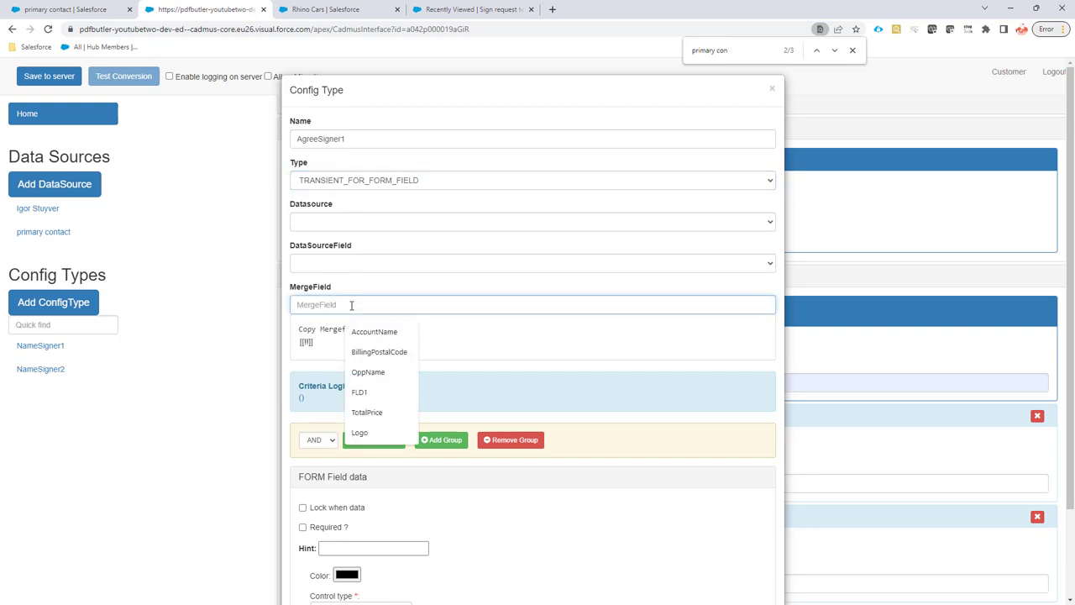
pyautogui.hotkey('ctrl', 'v')
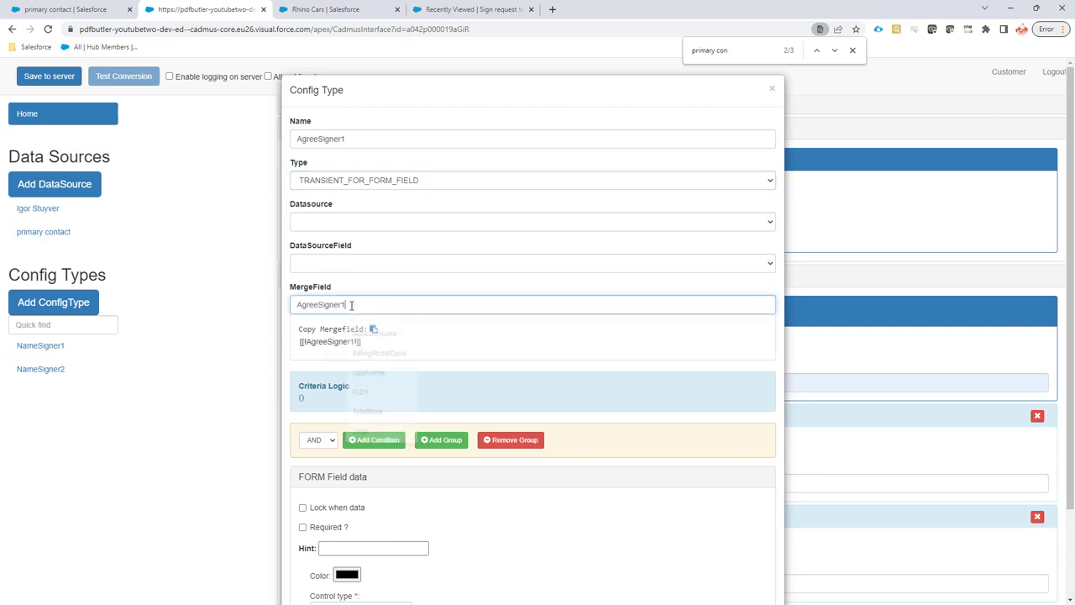
pyautogui.scroll(-1, 361, 321)
pyautogui.scroll(-1, 361, 323)
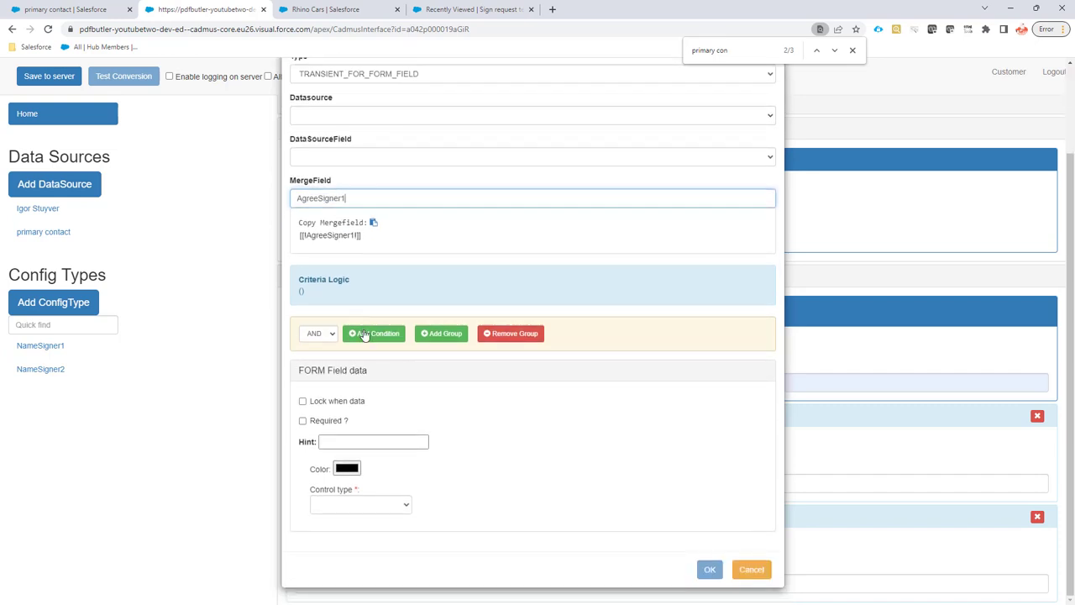
pyautogui.click(333, 423)
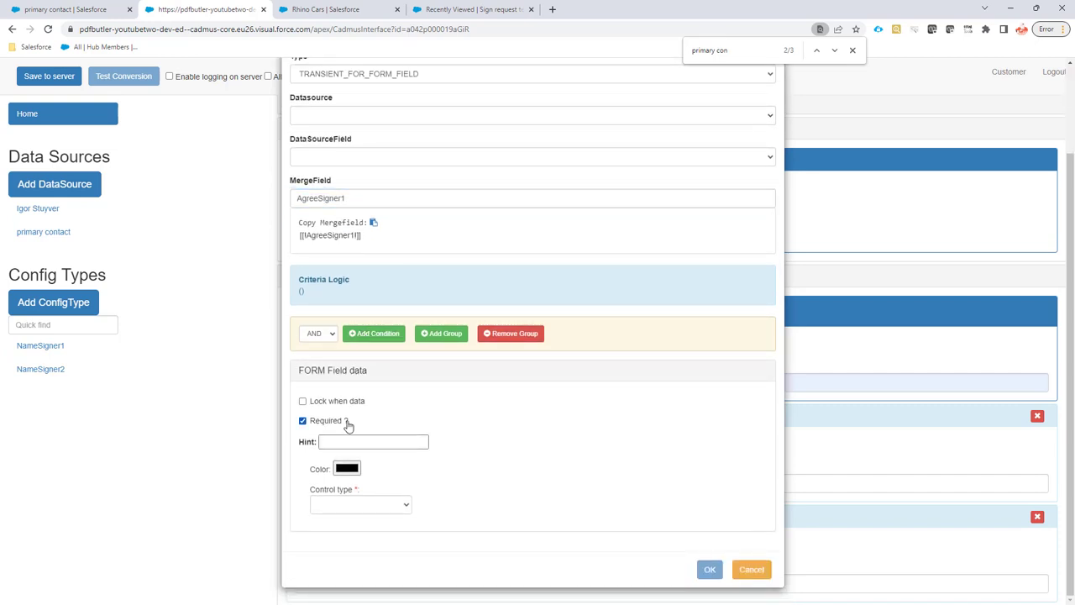
# Step: Set the control type to Checkbox (yes/no) with the checked value Yes and save the config type
pyautogui.click(378, 505)
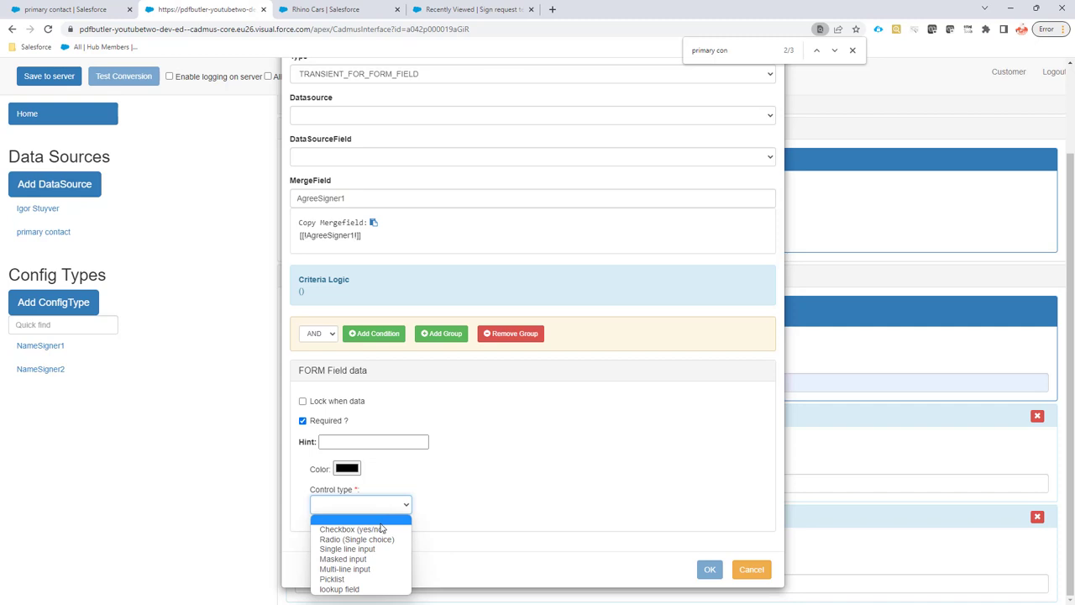
pyautogui.click(389, 529)
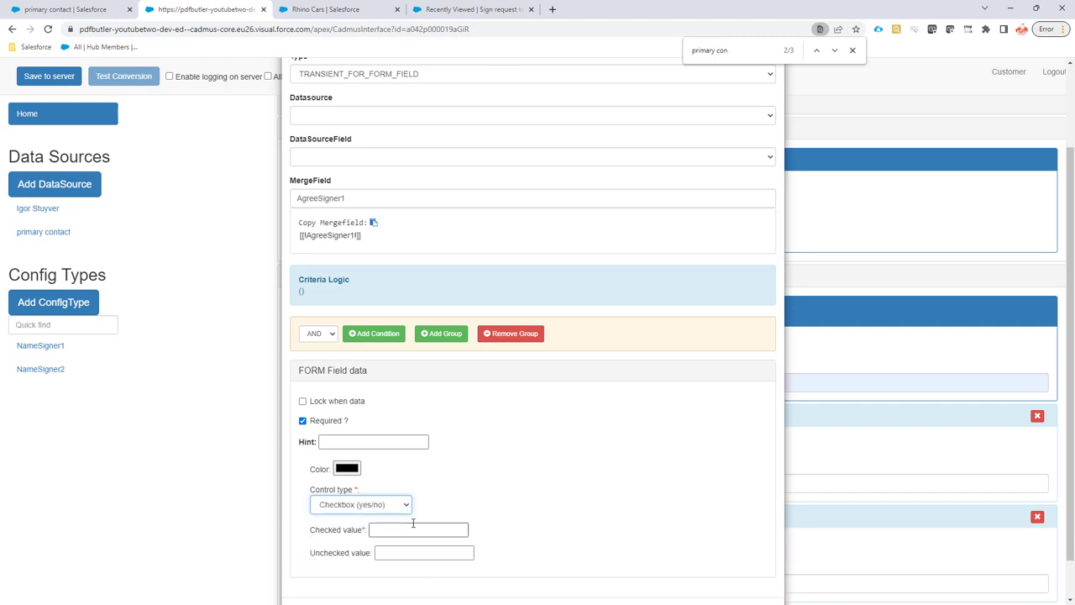
pyautogui.scroll(-1, 391, 504)
pyautogui.click(395, 483)
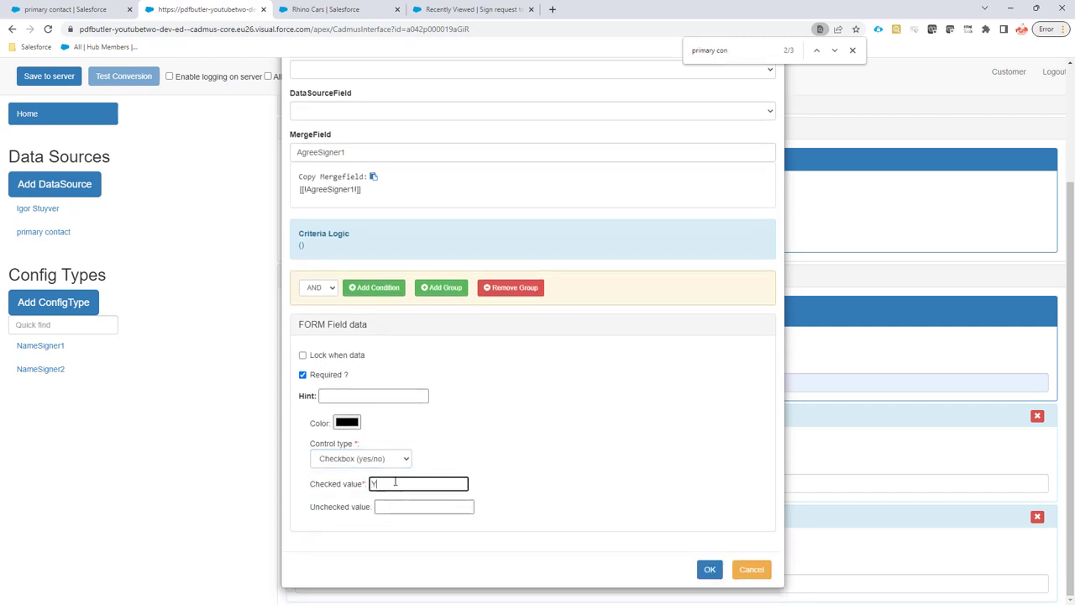
pyautogui.write('Yes')
pyautogui.click(710, 570)
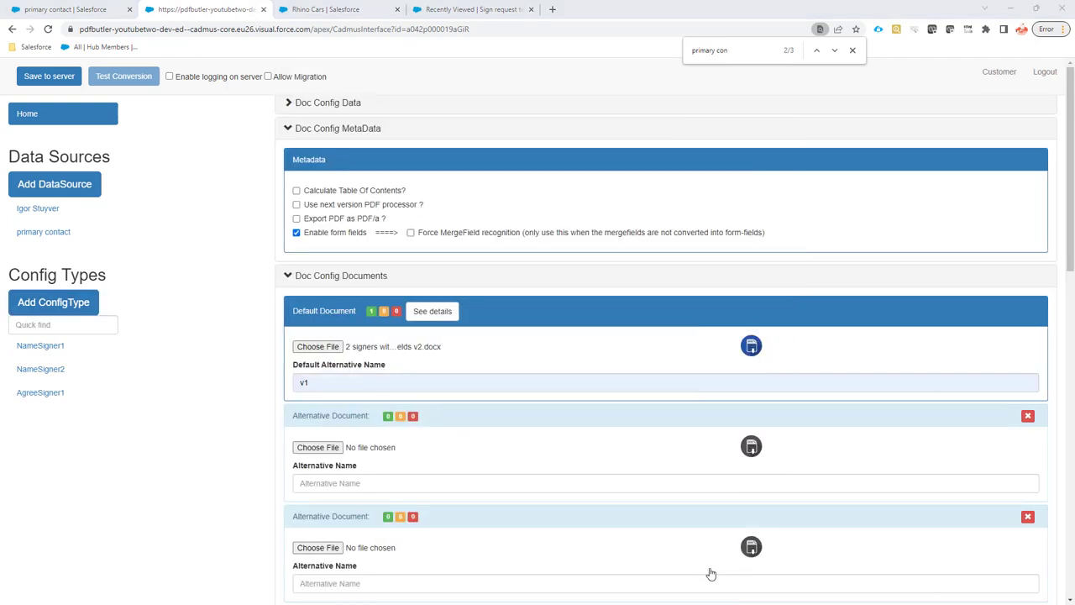
# Step: Copy CommentsSigner1 from the Word document and use it to name a new PDF Butler config type
pyautogui.hotkey('alt', 'Tab')
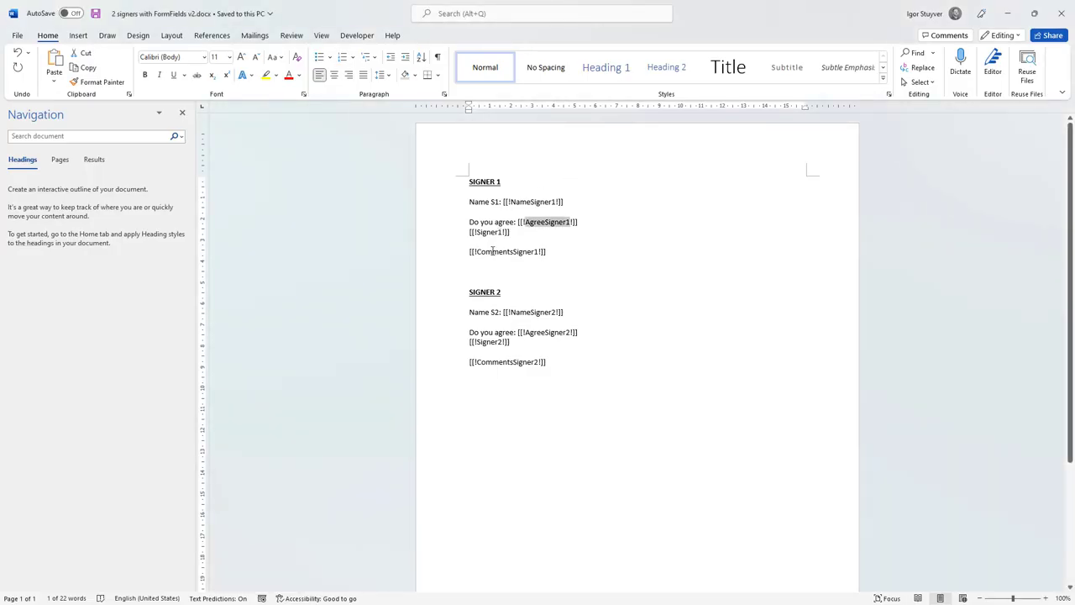
pyautogui.doubleClick(492, 251)
pyautogui.hotkey('ctrl', 'c')
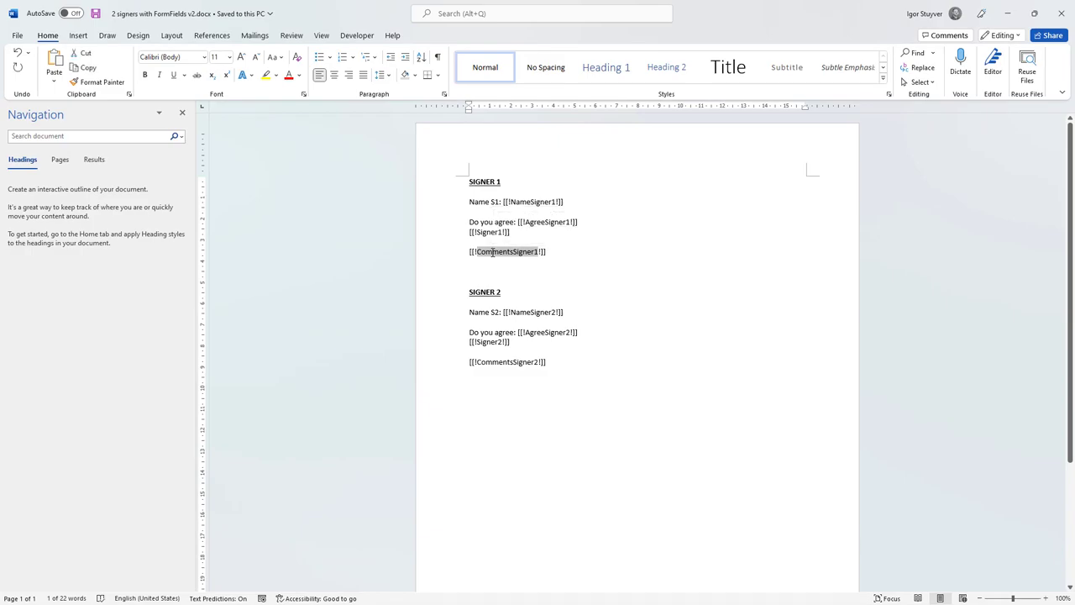
pyautogui.hotkey('alt', 'Tab')
pyautogui.click(88, 302)
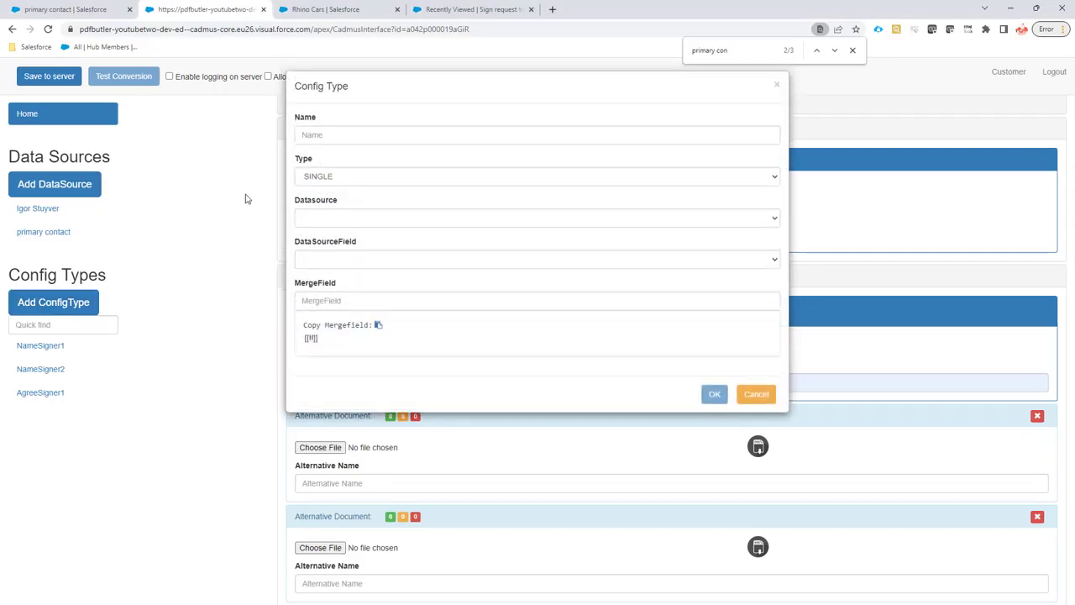
pyautogui.click(323, 139)
pyautogui.hotkey('ctrl', 'v')
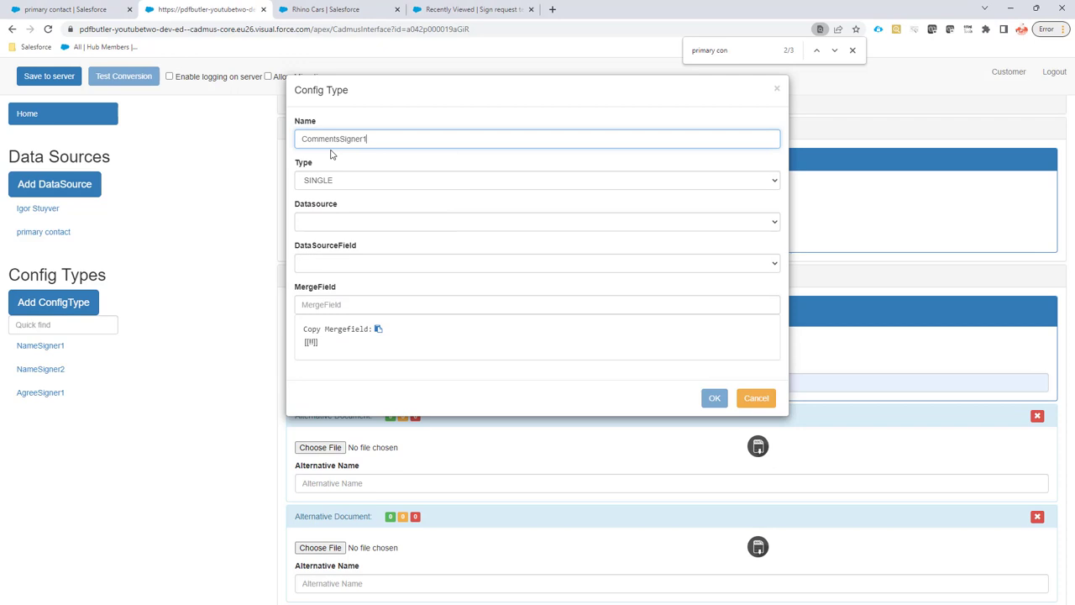
# Step: Set the config type's type to TRANSIENT_FOR_FORM_FIELD and its merge field to CommentsSigner1
pyautogui.click(357, 222)
pyautogui.click(360, 180)
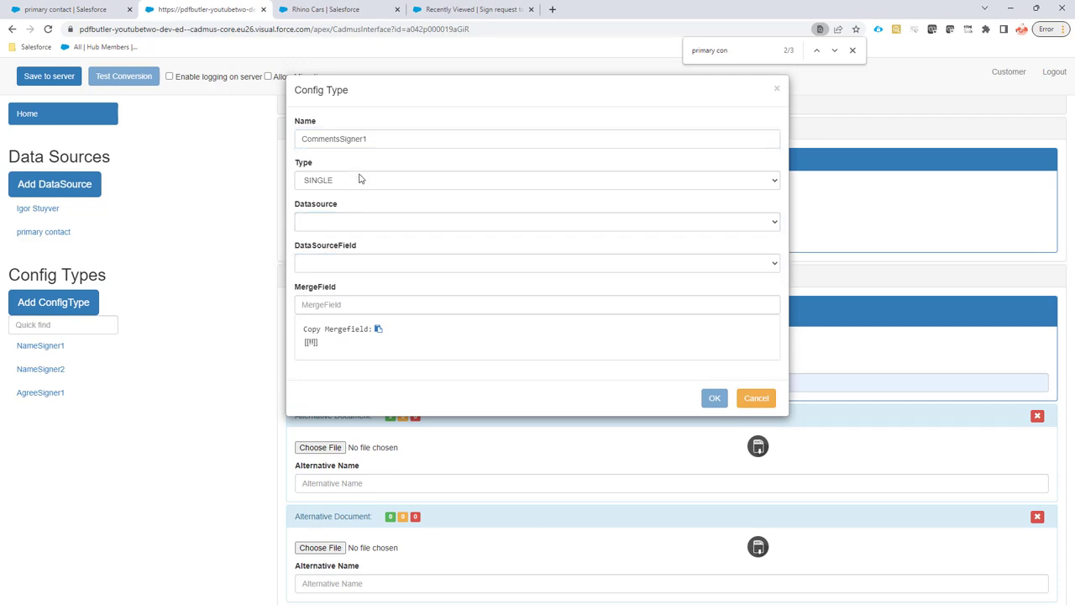
pyautogui.click(360, 179)
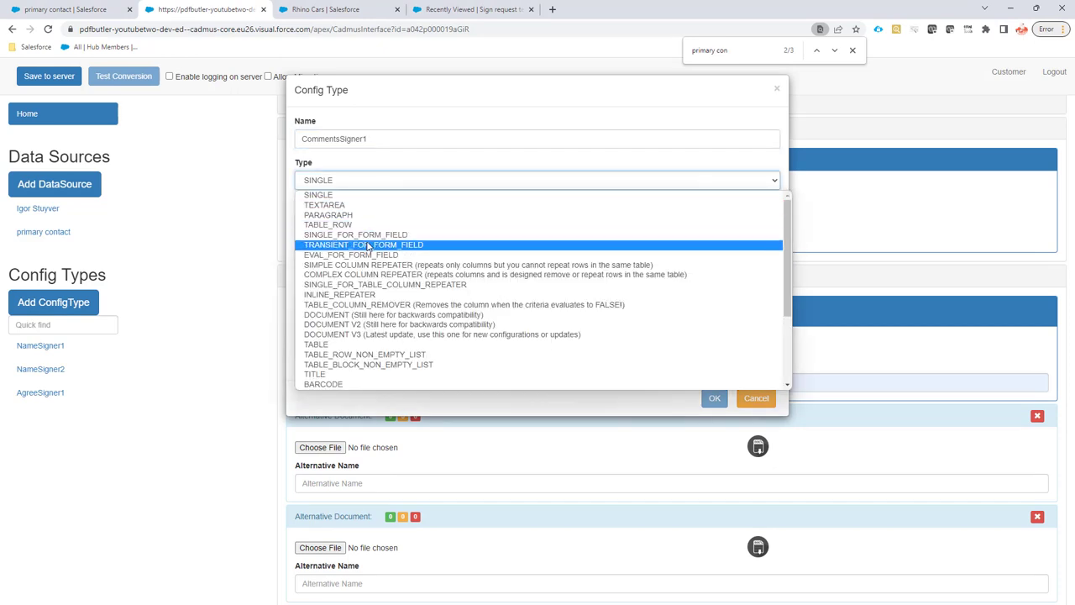
pyautogui.click(367, 246)
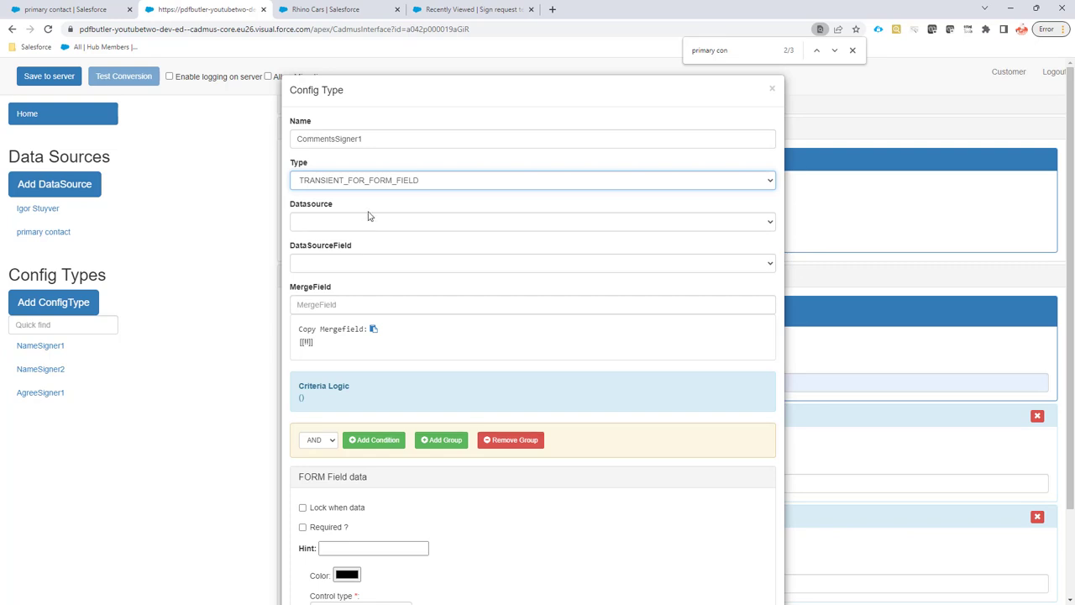
pyautogui.click(354, 299)
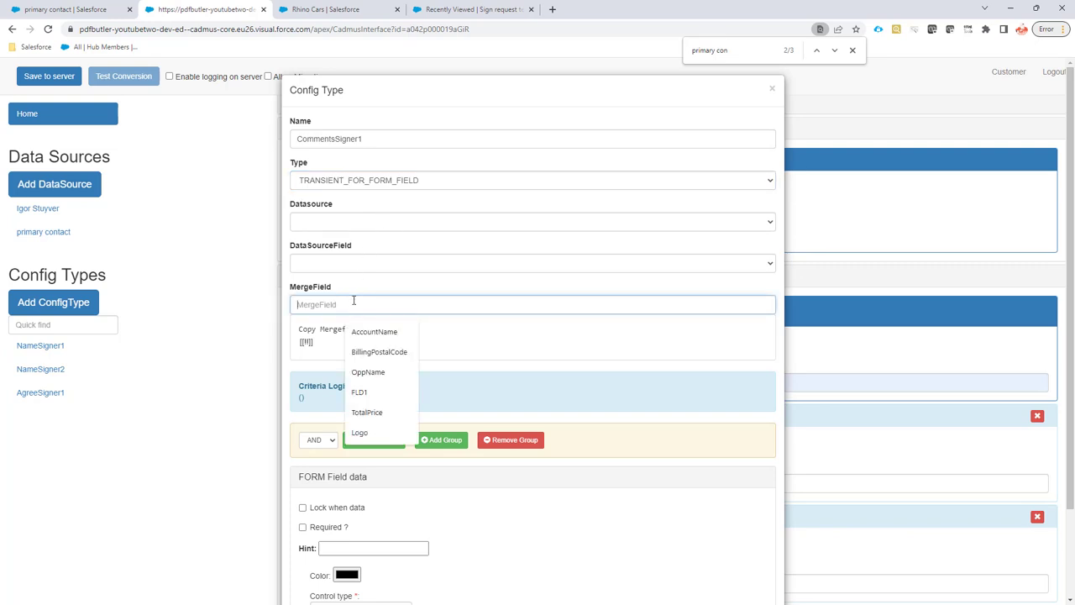
pyautogui.press('Down')
pyautogui.press('Return')
pyautogui.scroll(-1, 478, 340)
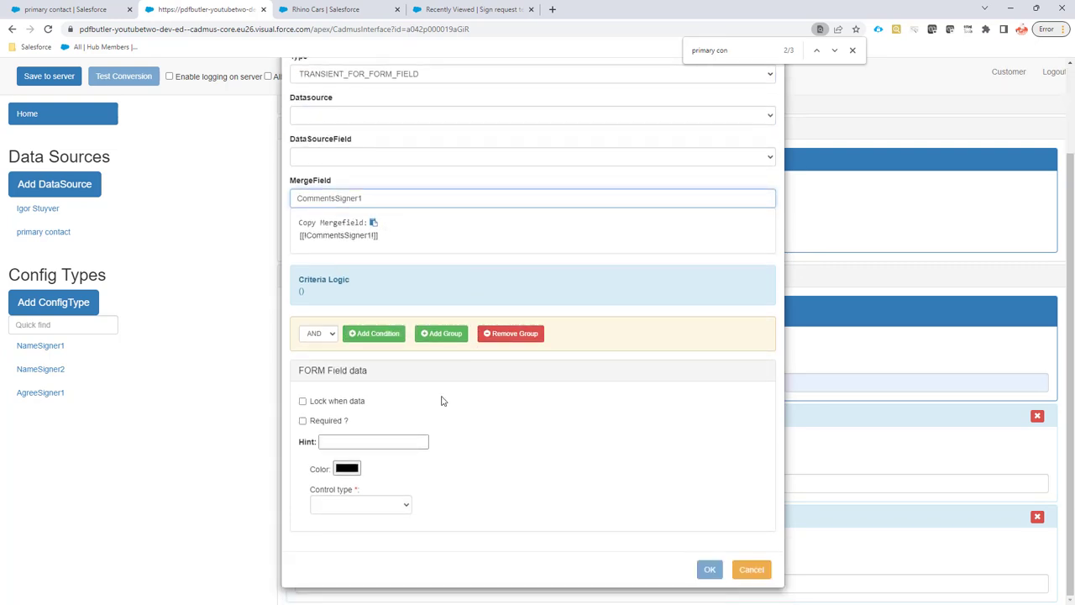
# Step: Set the form field's control type to Single line input with validation type Text and save the config type
pyautogui.click(369, 506)
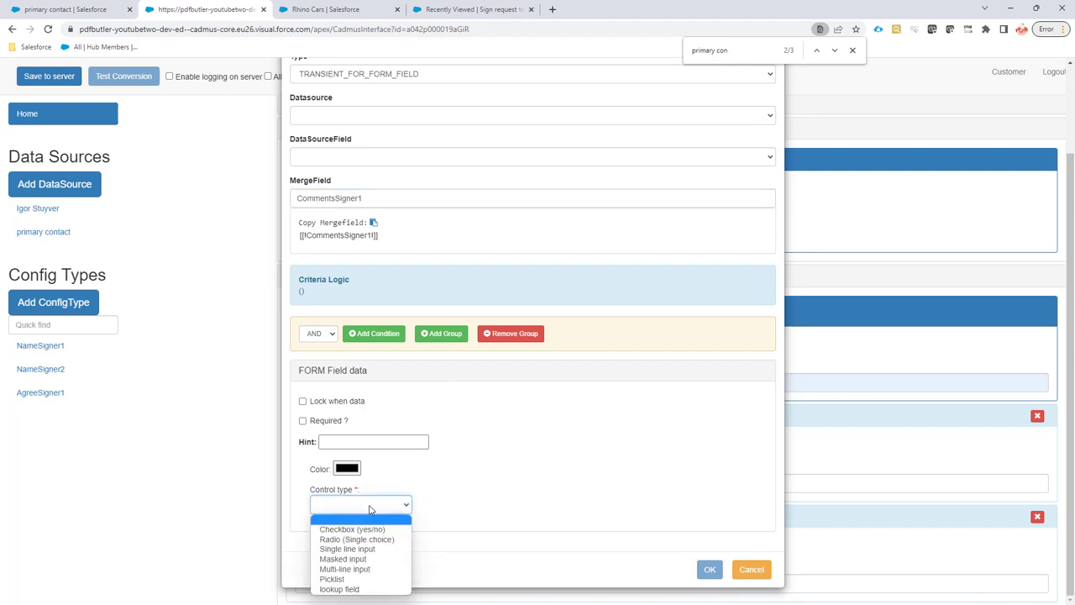
pyautogui.click(377, 548)
pyautogui.scroll(-1, 384, 506)
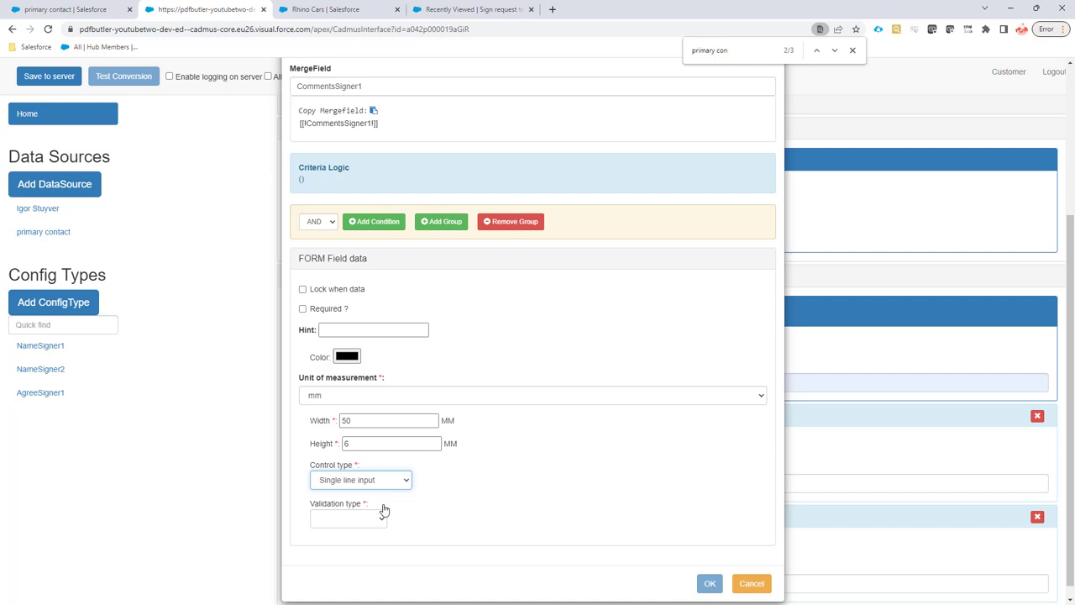
pyautogui.click(372, 519)
pyautogui.click(361, 534)
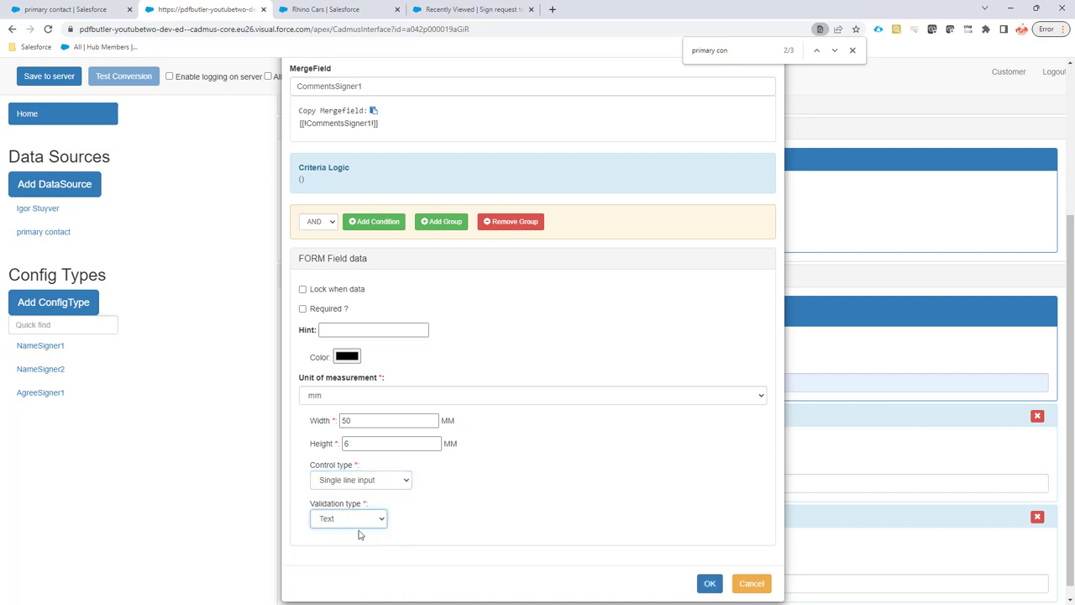
pyautogui.click(367, 484)
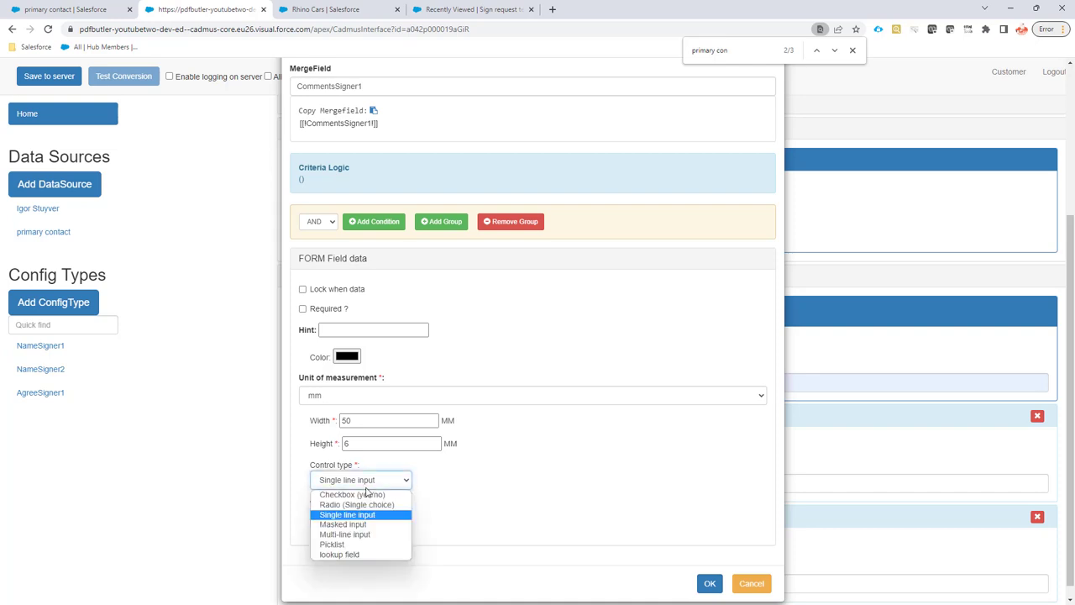
pyautogui.click(521, 508)
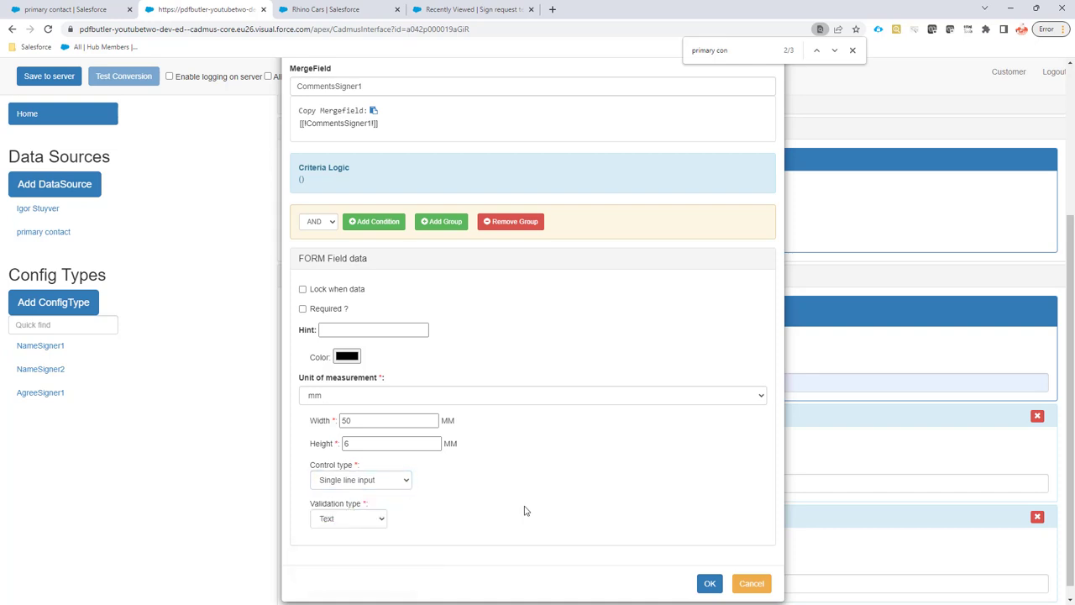
pyautogui.click(710, 583)
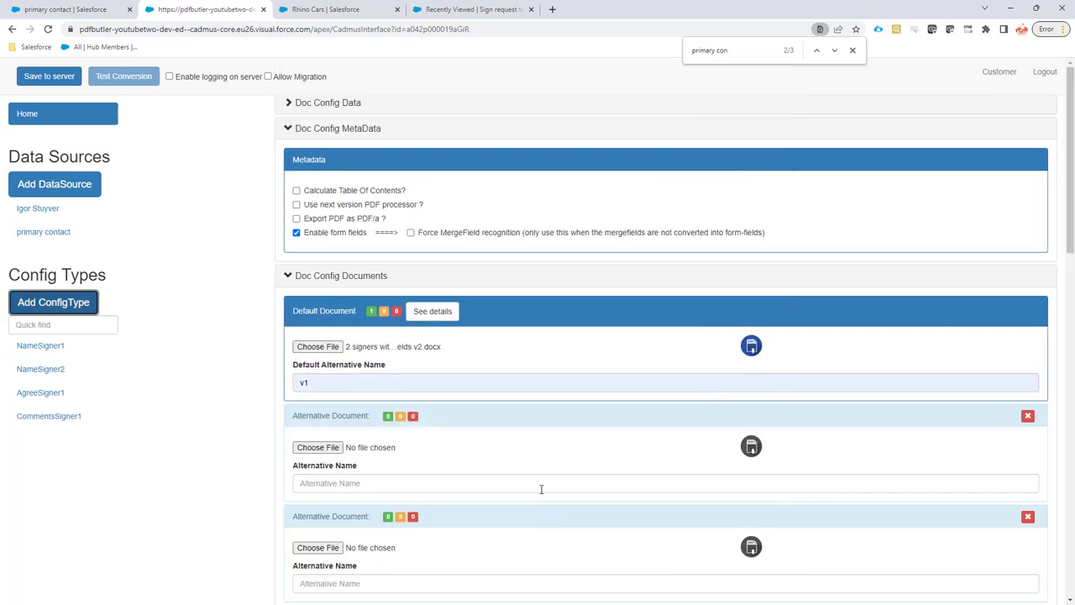
# Step: Copy Signer1 from the Word document and use it to name a new PDF Butler config type
pyautogui.hotkey('alt', 'Tab')
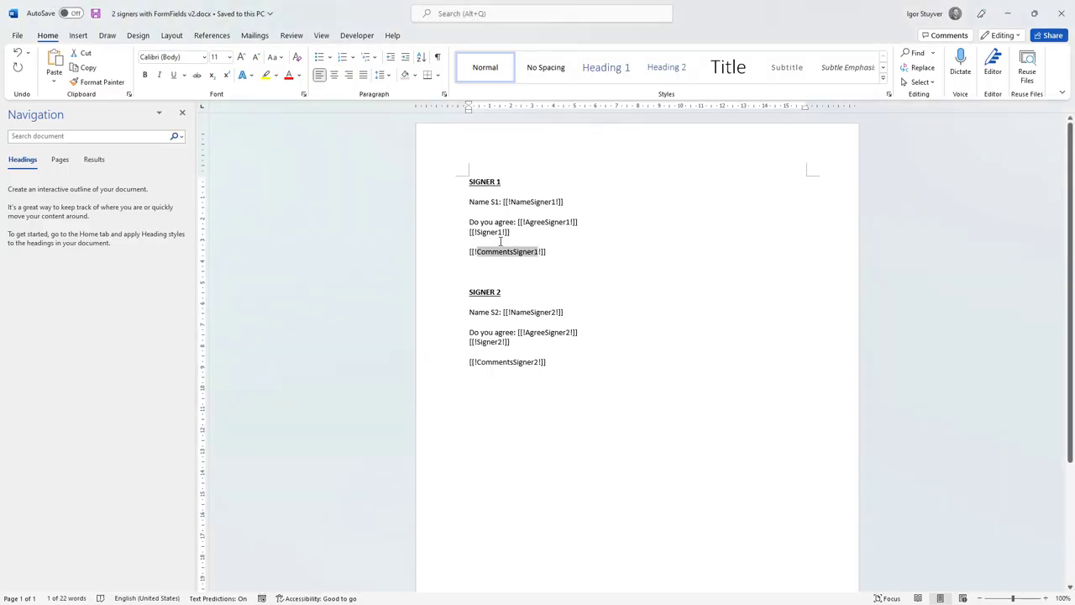
pyautogui.doubleClick(495, 233)
pyautogui.hotkey('ctrl', 'c')
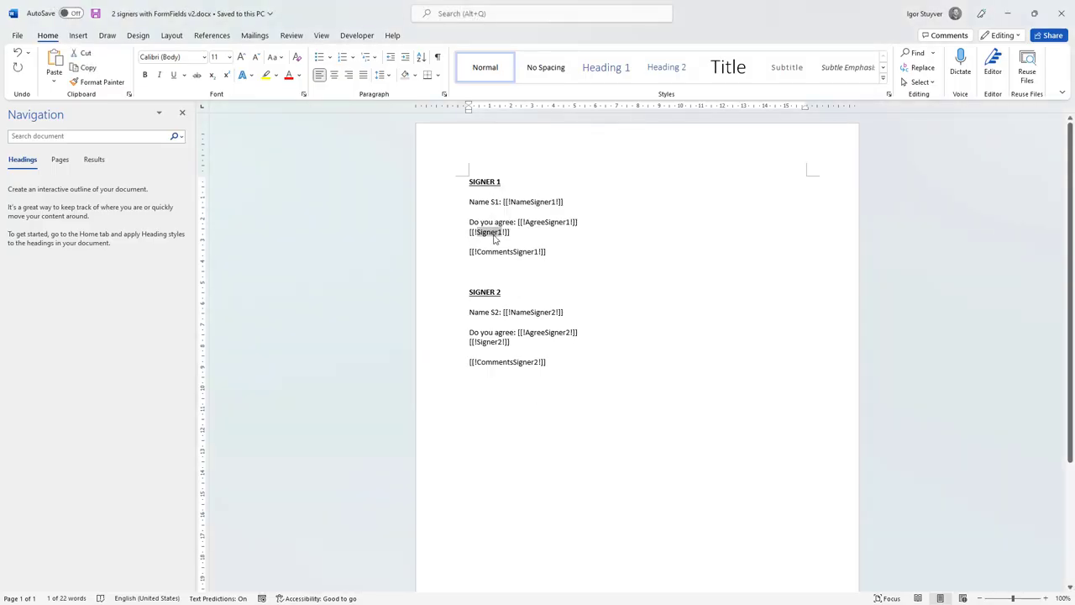
pyautogui.hotkey('alt', 'Tab')
pyautogui.click(53, 303)
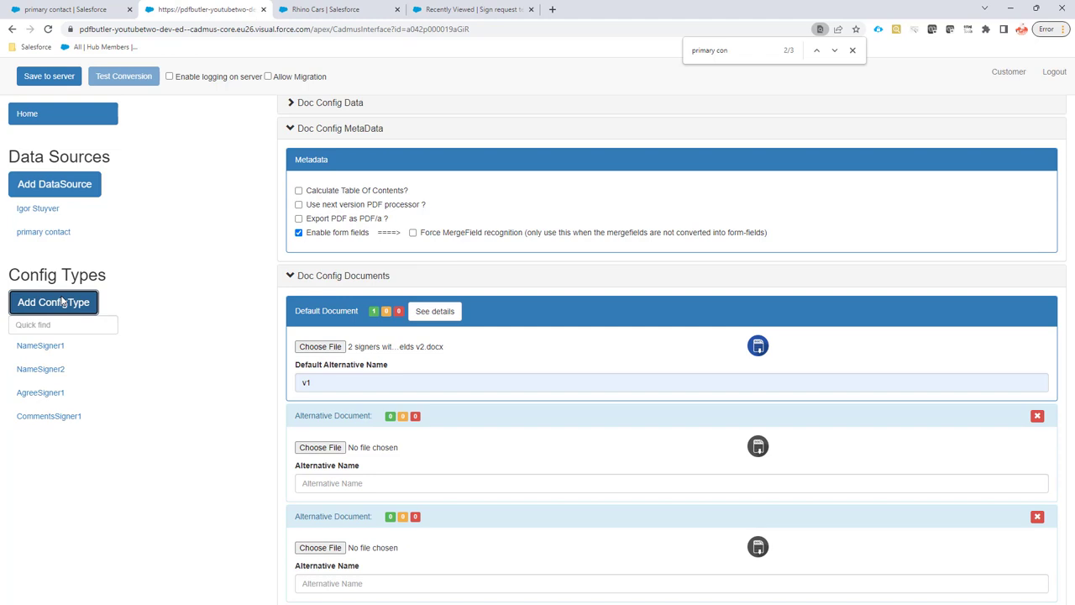
pyautogui.click(321, 137)
pyautogui.hotkey('ctrl', 'v')
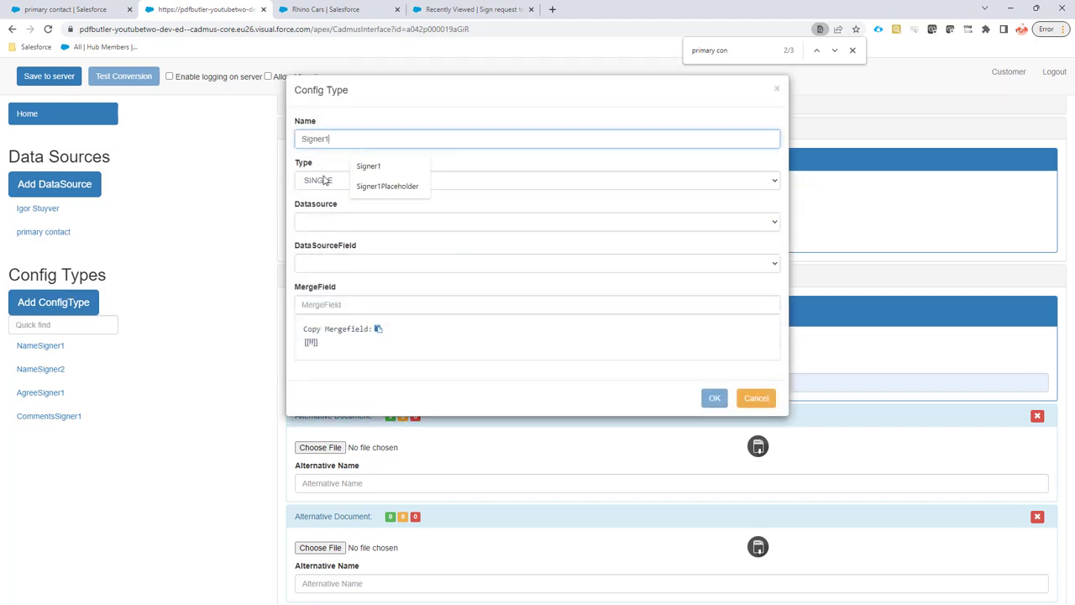
# Step: Set the type to SIGN_PLACEHOLDER and the merge field to Signer1, leave the signing number empty, and save the config type
pyautogui.click(328, 181)
pyautogui.scroll(-3, 364, 299)
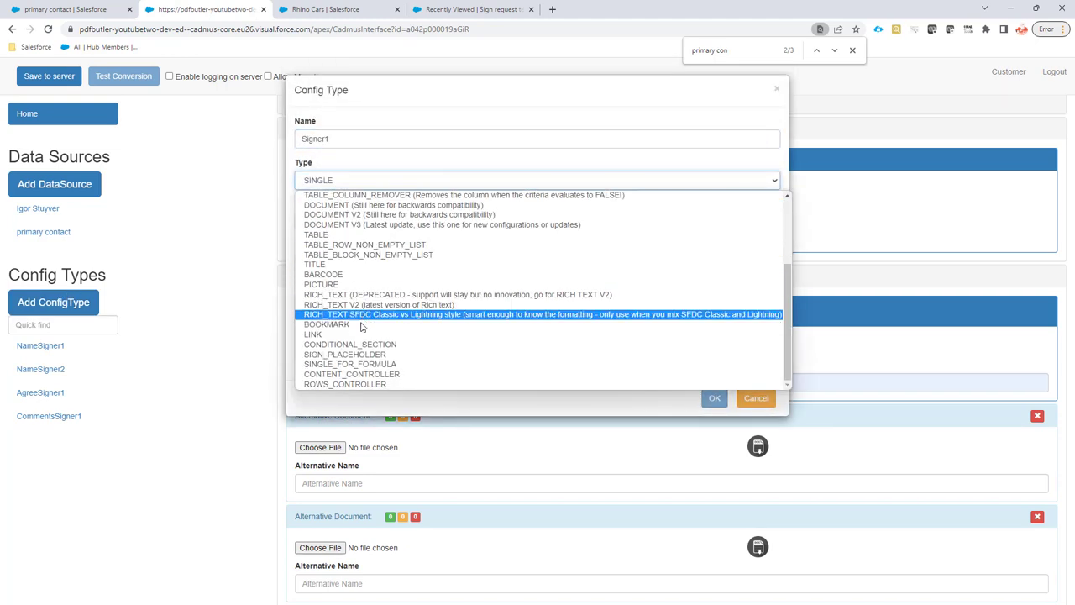
pyautogui.click(362, 357)
pyautogui.click(358, 226)
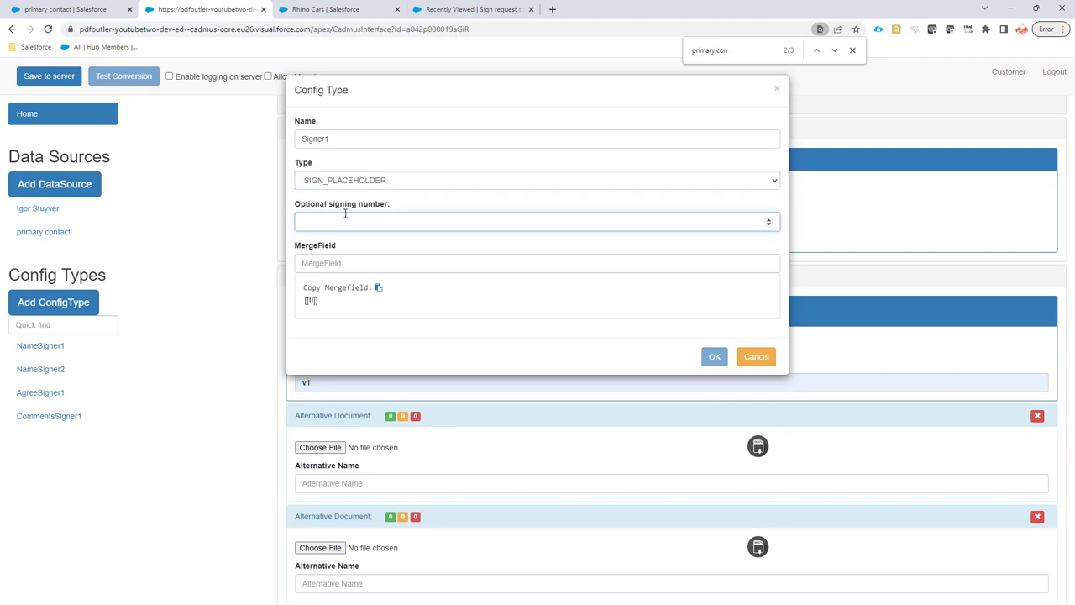
pyautogui.click(372, 263)
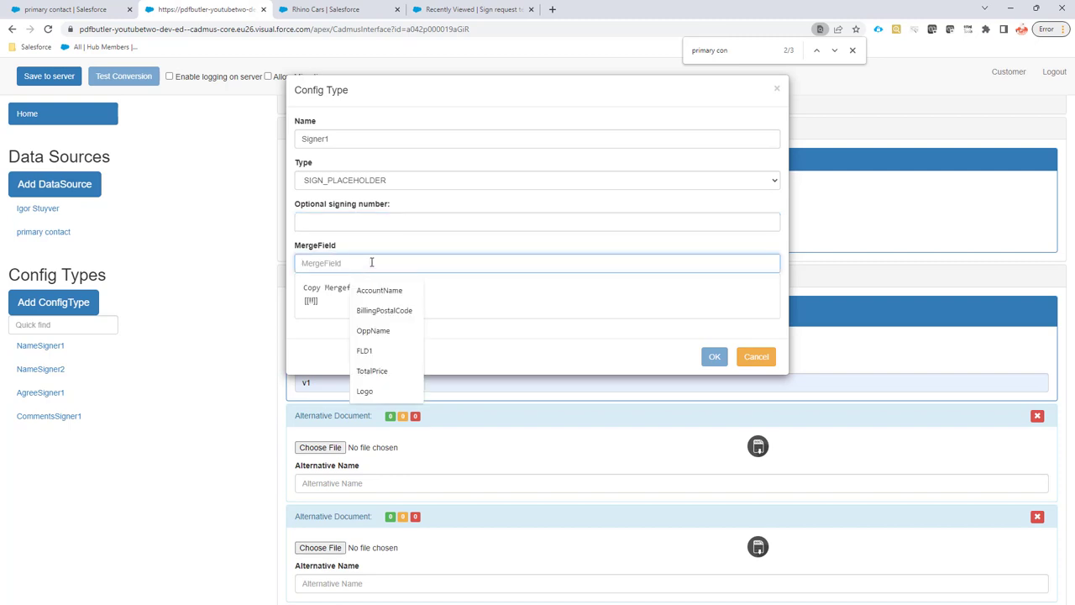
pyautogui.write('Signer1')
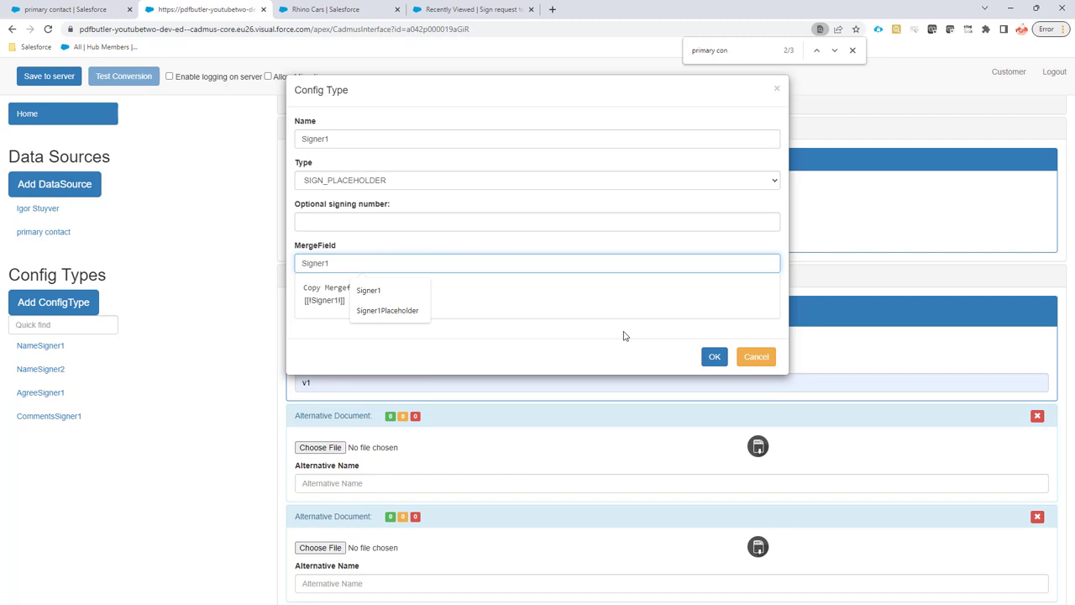
pyautogui.click(711, 357)
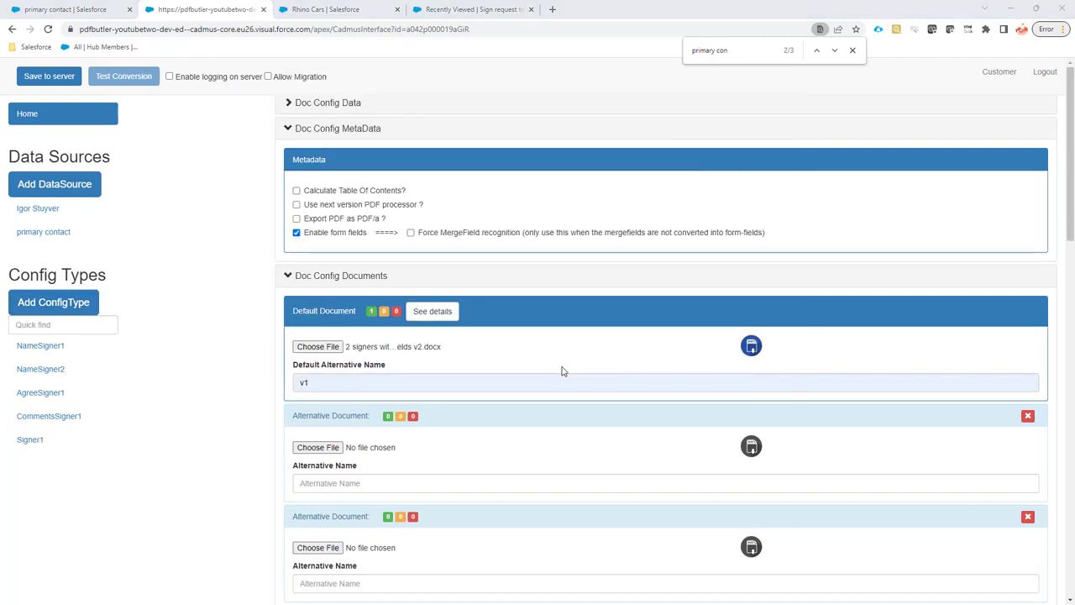
# Step: Copy AgreeSigner2 from the Word document and use it to name a new PDF Butler config type
pyautogui.hotkey('alt', 'Tab')
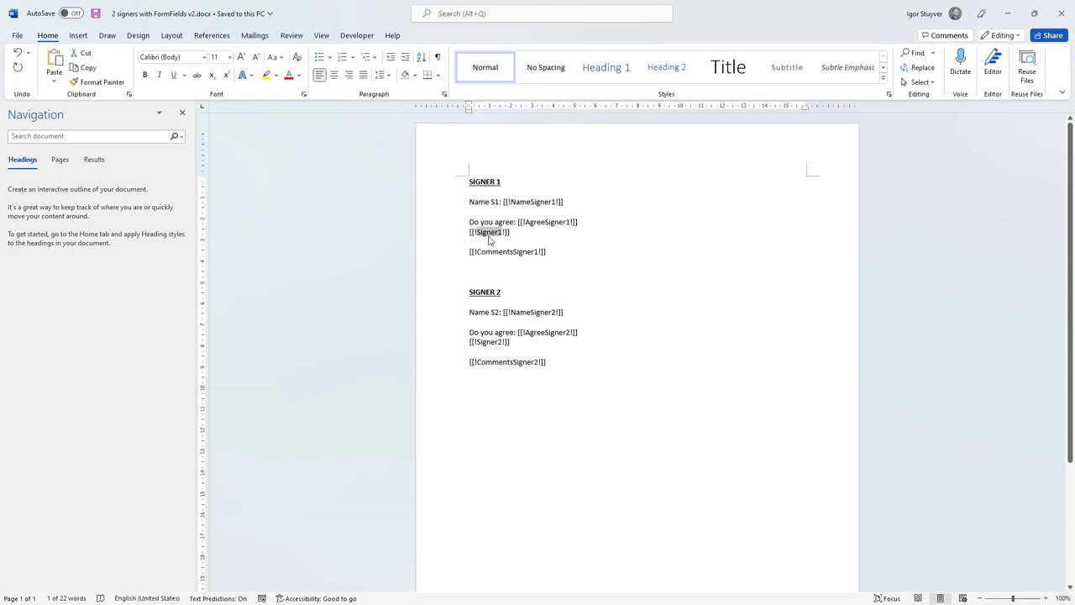
pyautogui.hotkey('alt', 'Tab')
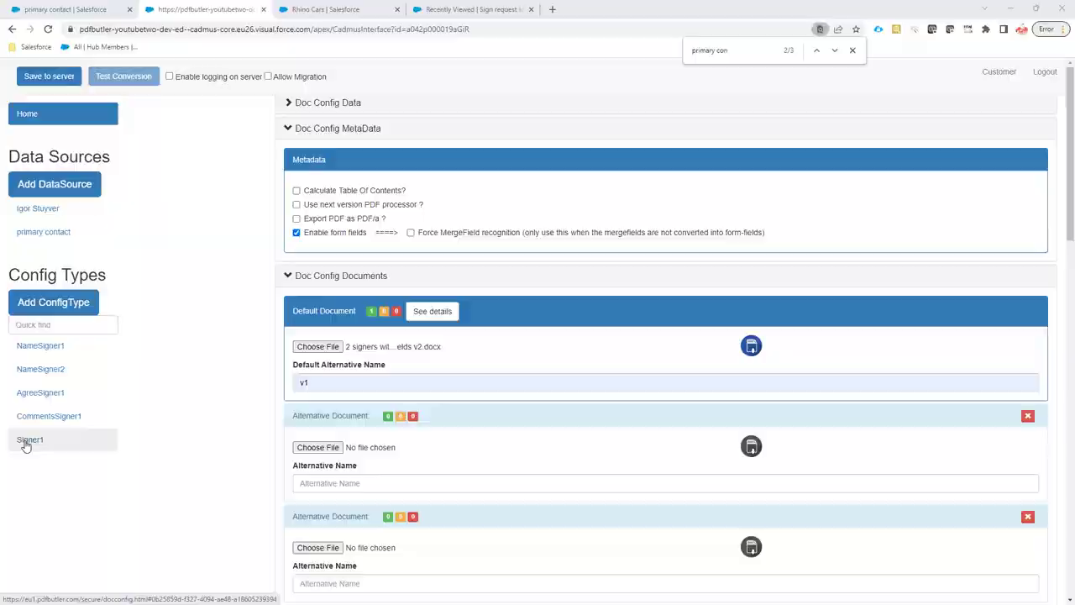
pyautogui.hotkey('alt', 'Tab')
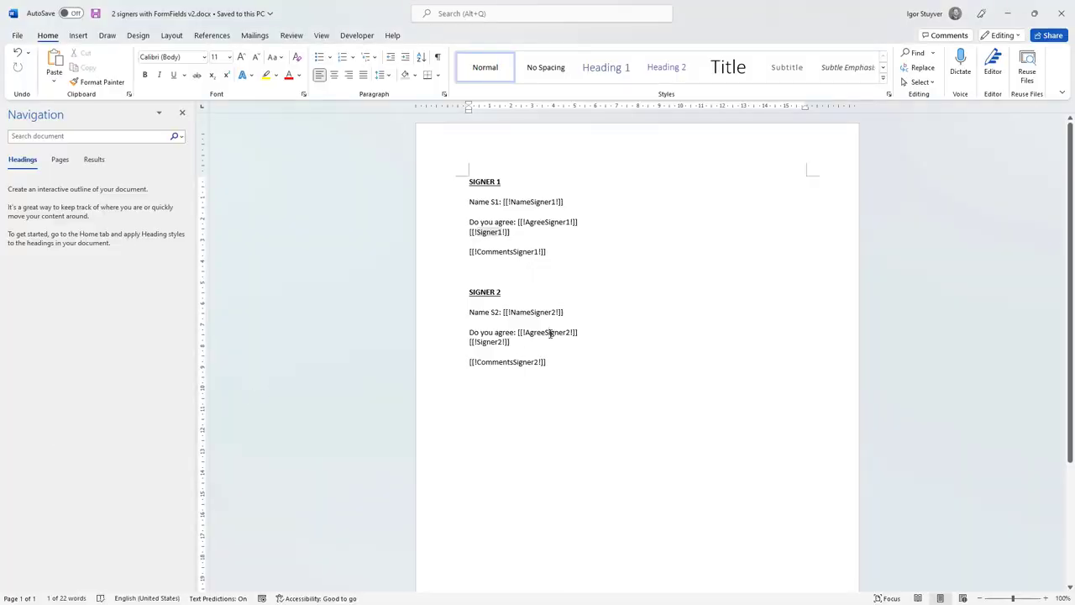
pyautogui.doubleClick(551, 333)
pyautogui.hotkey('ctrl', 'c')
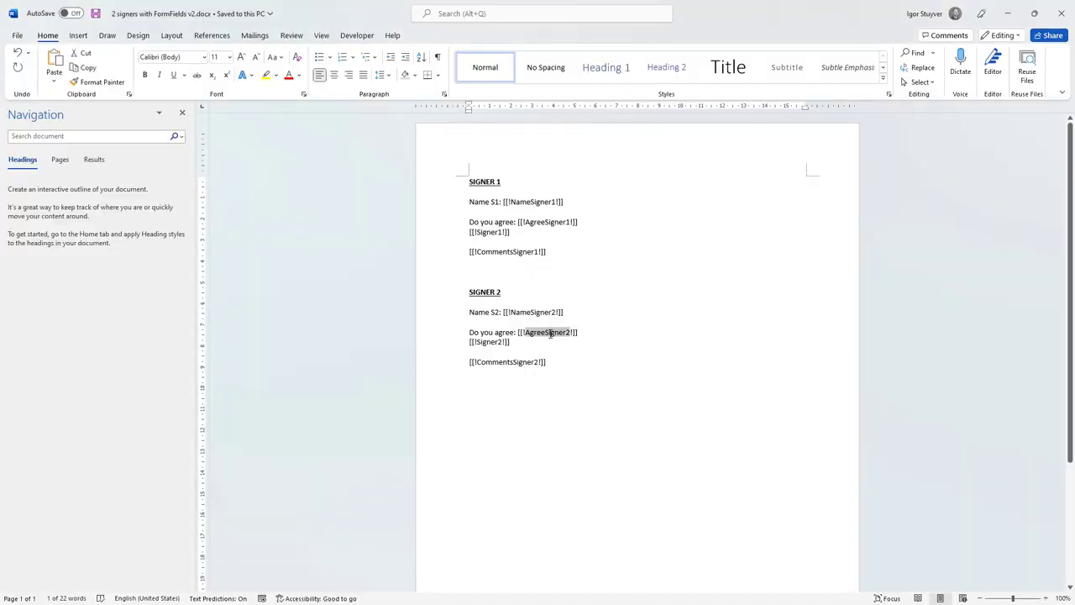
pyautogui.hotkey('alt', 'Tab')
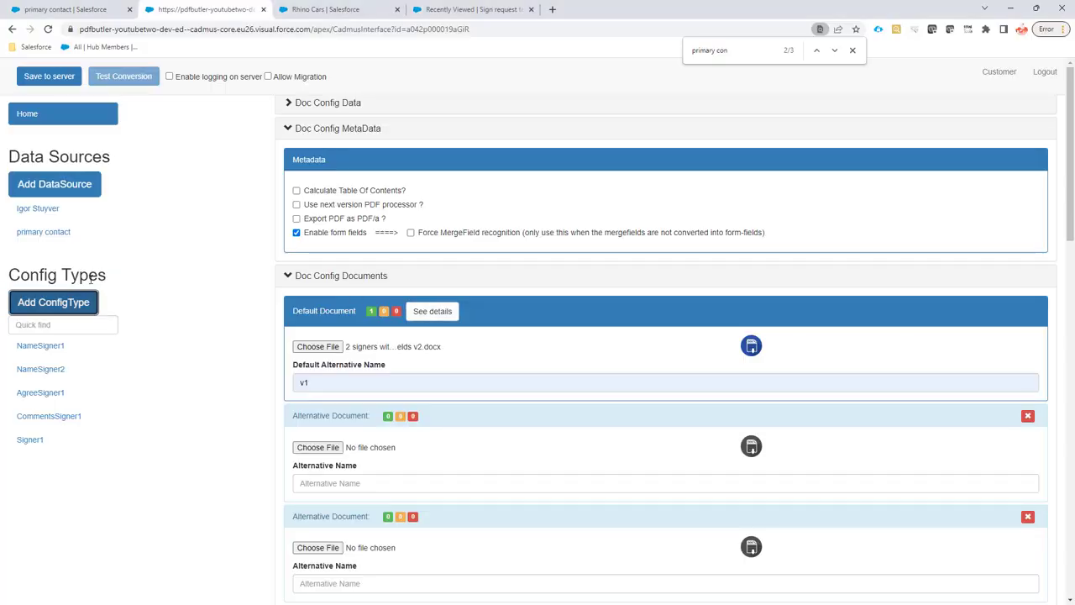
pyautogui.click(77, 302)
pyautogui.click(325, 139)
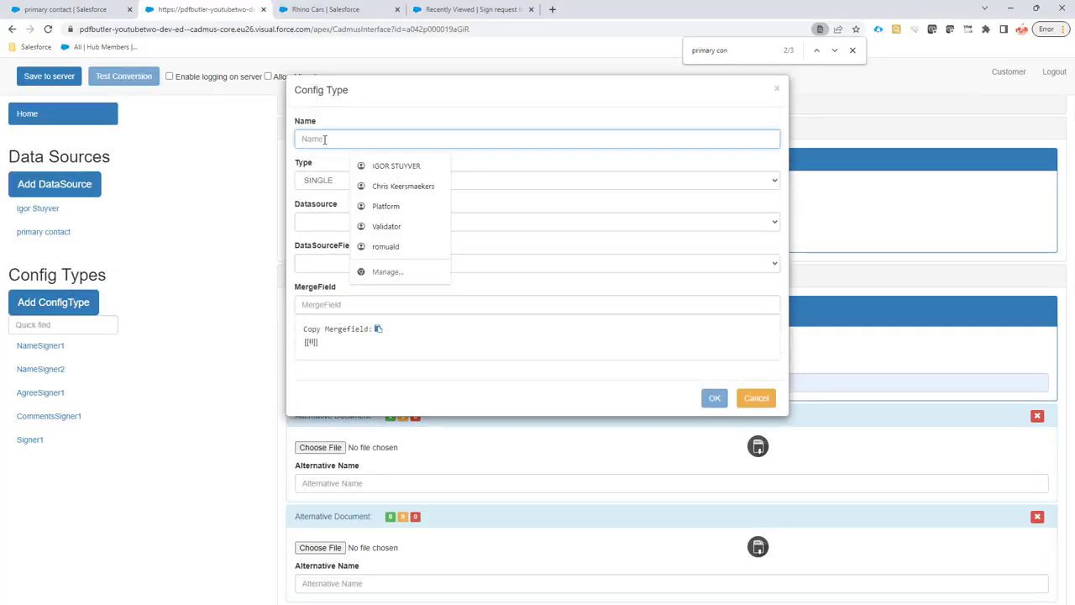
pyautogui.hotkey('ctrl', 'v')
# Step: Set the config type's type to TRANSIENT_FOR_FORM_FIELD and its merge field to AgreeSigner2
pyautogui.click(336, 180)
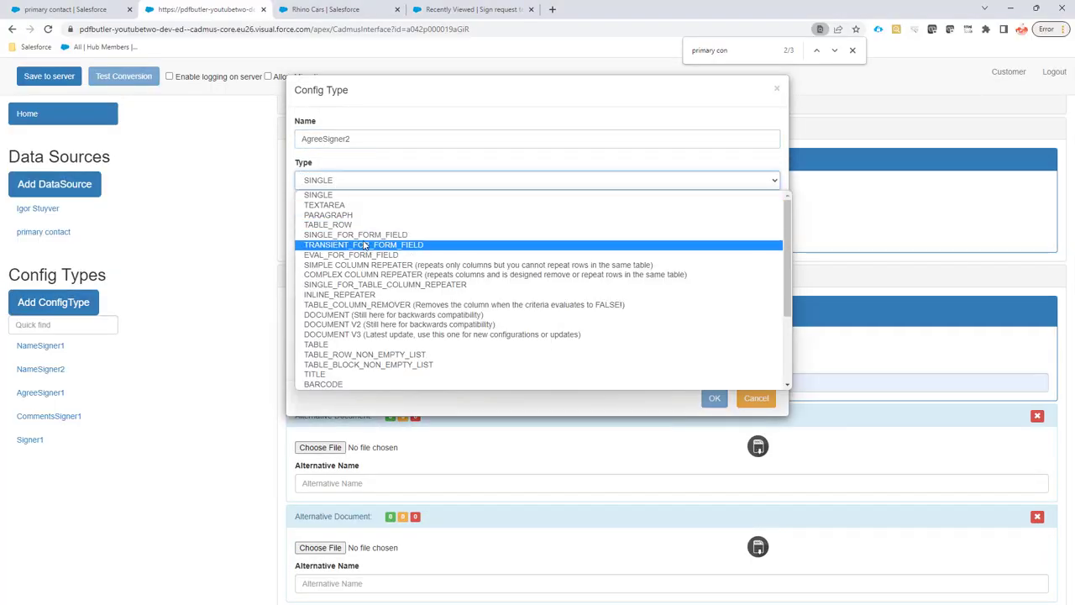
pyautogui.click(361, 244)
pyautogui.click(357, 303)
pyautogui.hotkey('ctrl', 'v')
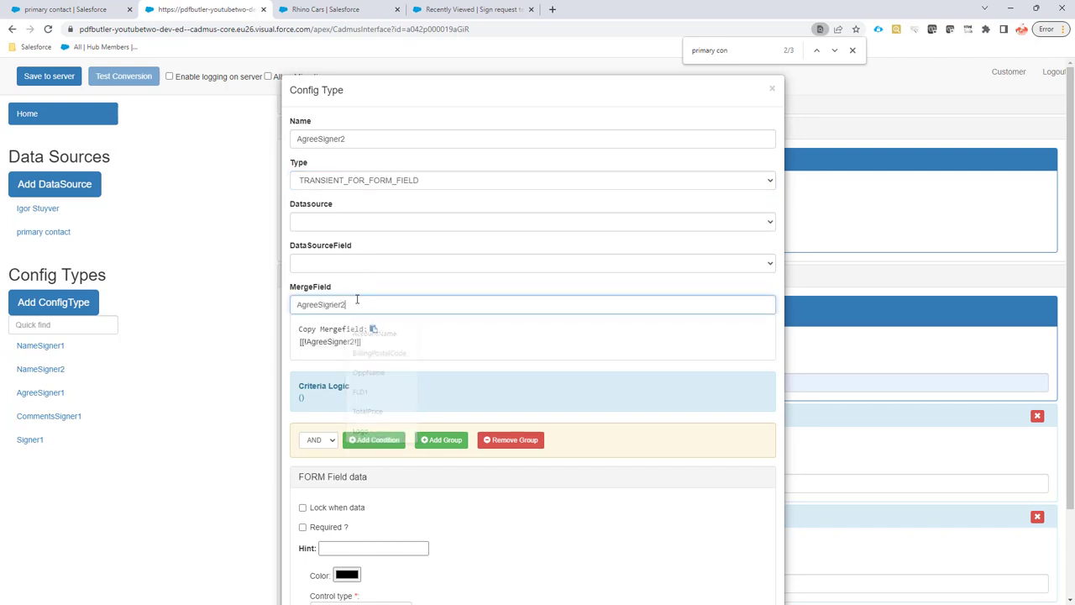
# Step: Make AgreeSigner2 a required Checkbox (yes/no) control with the checked value Yes, and save the config type
pyautogui.scroll(-3, 350, 168)
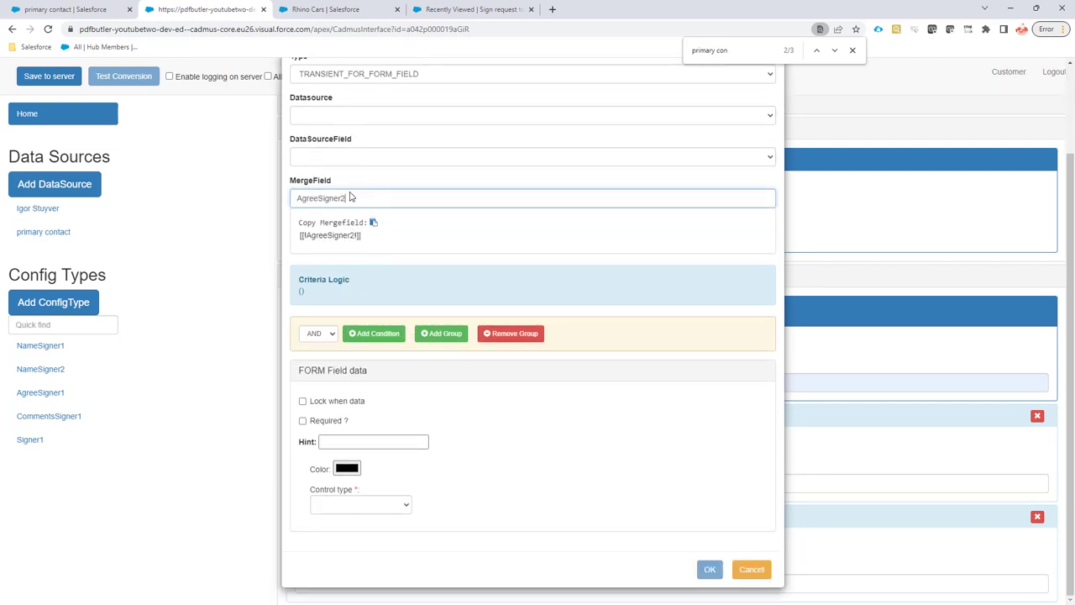
pyautogui.click(328, 422)
pyautogui.click(366, 504)
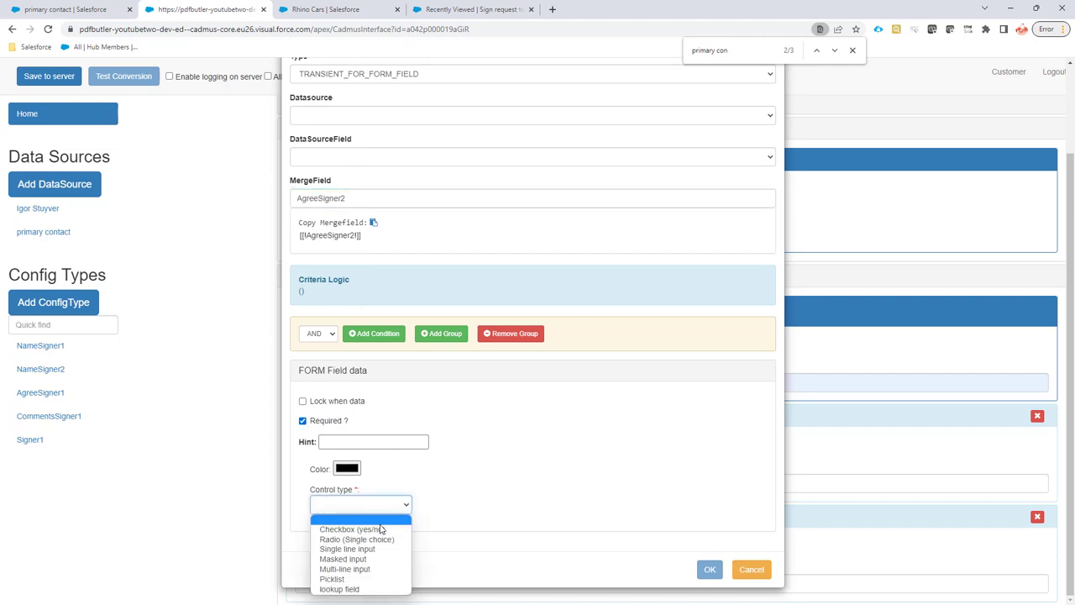
pyautogui.click(381, 529)
pyautogui.click(393, 531)
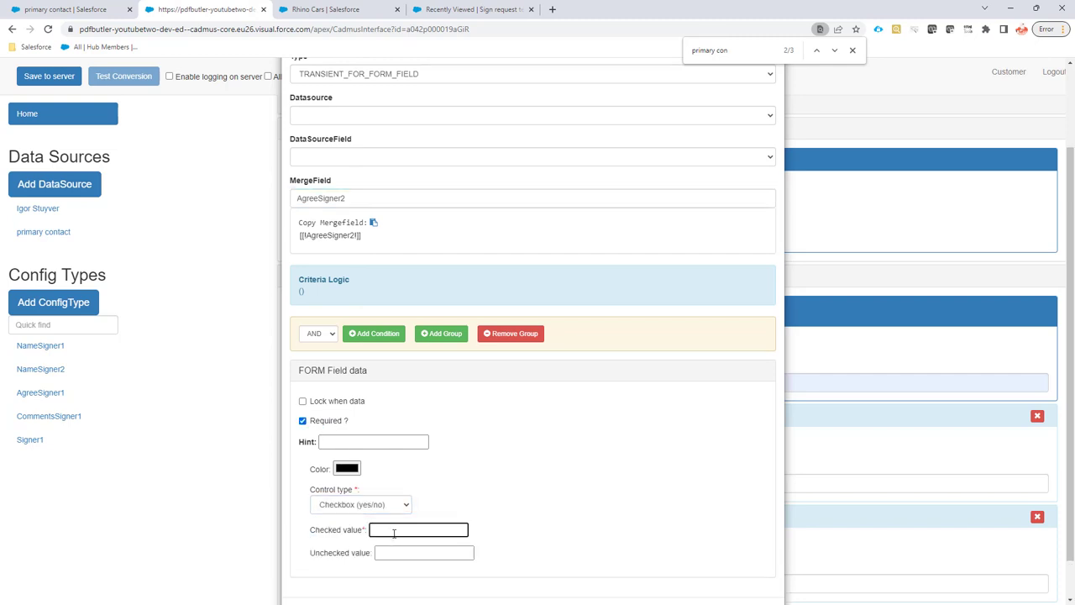
pyautogui.write('Yes')
pyautogui.scroll(-1, 504, 520)
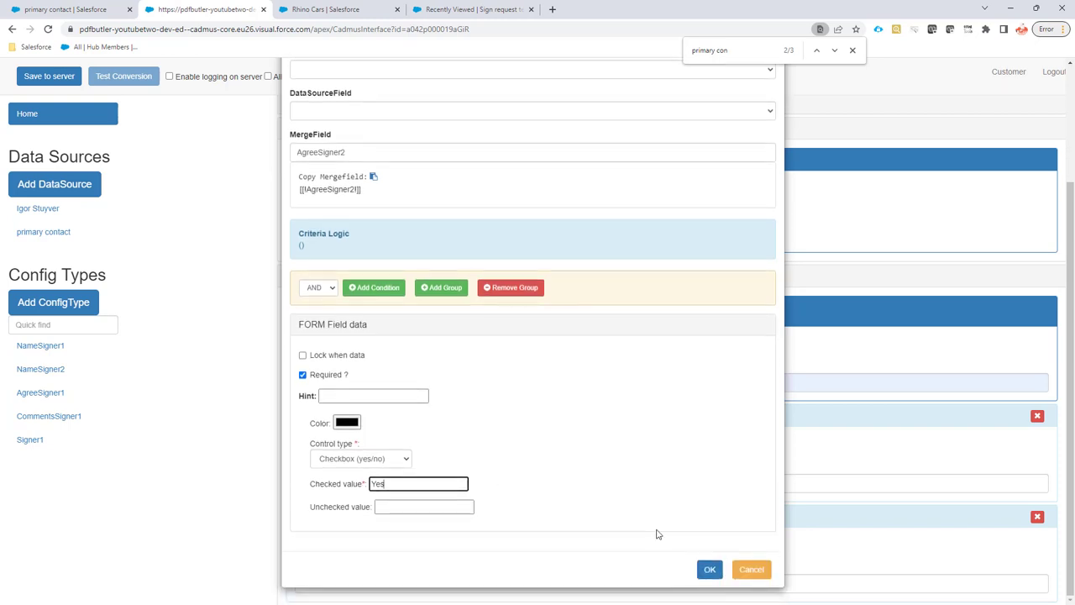
pyautogui.click(706, 569)
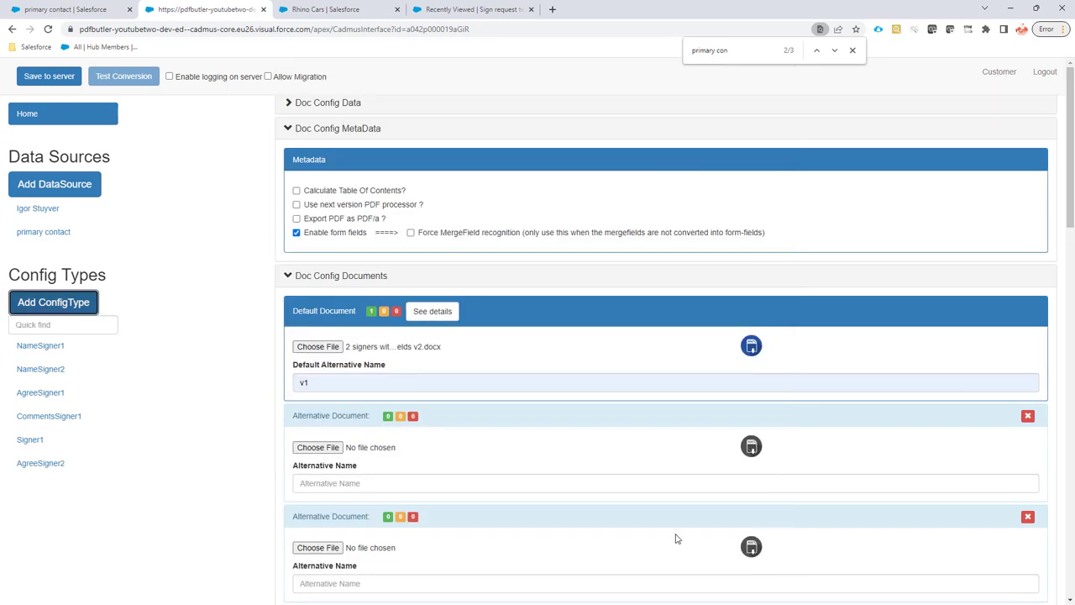
# Step: Copy Signer2 from the Word document and use it to name a new PDF Butler config type
pyautogui.hotkey('alt', 'Tab')
pyautogui.doubleClick(494, 342)
pyautogui.hotkey('ctrl', 'c')
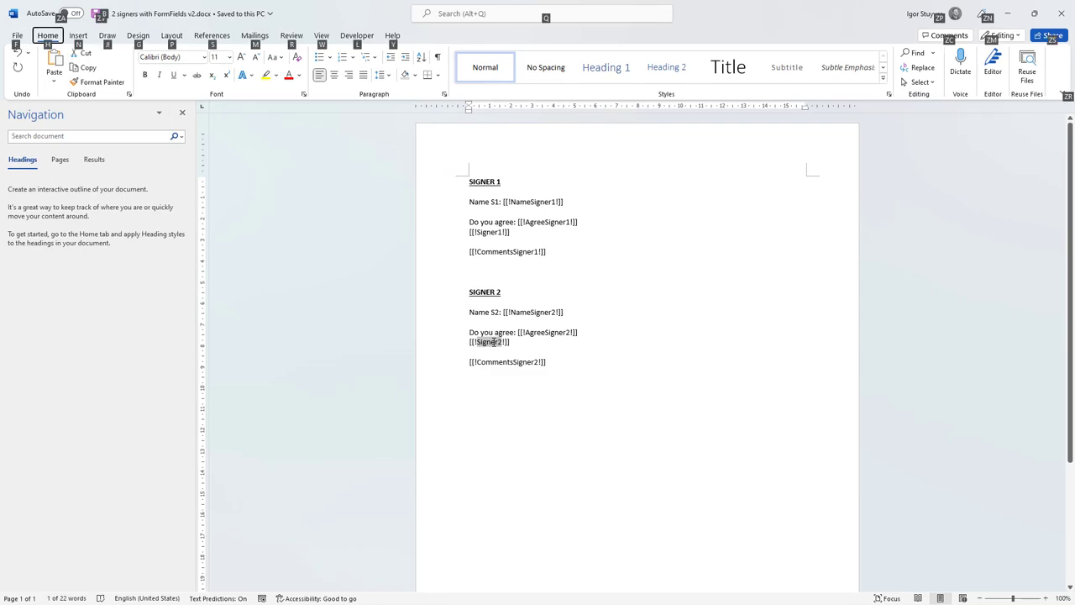
pyautogui.hotkey('alt', 'Tab')
pyautogui.click(53, 303)
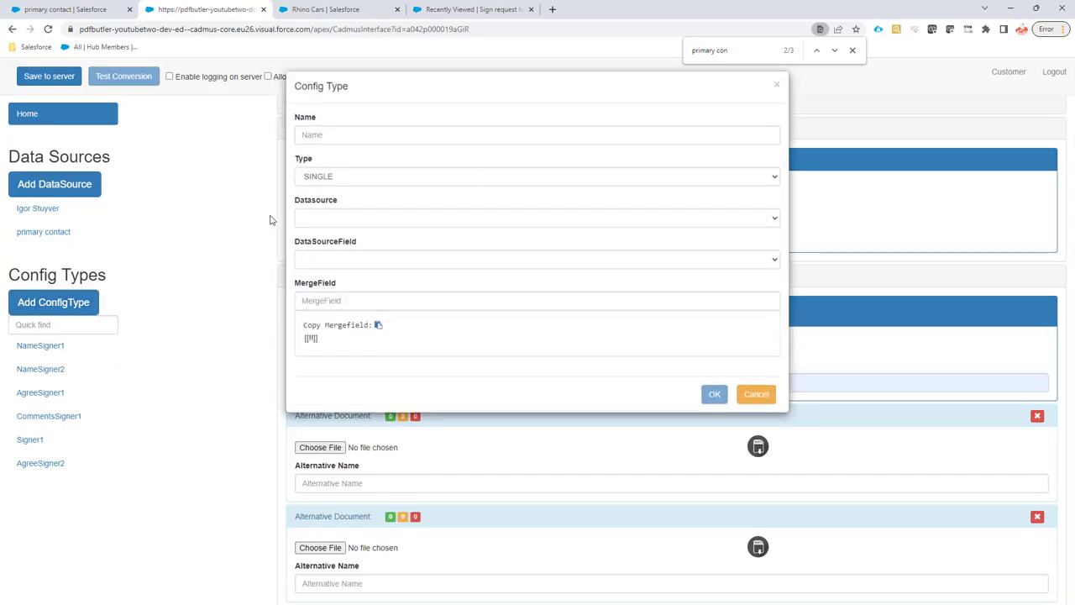
pyautogui.click(344, 138)
pyautogui.hotkey('ctrl', 'v')
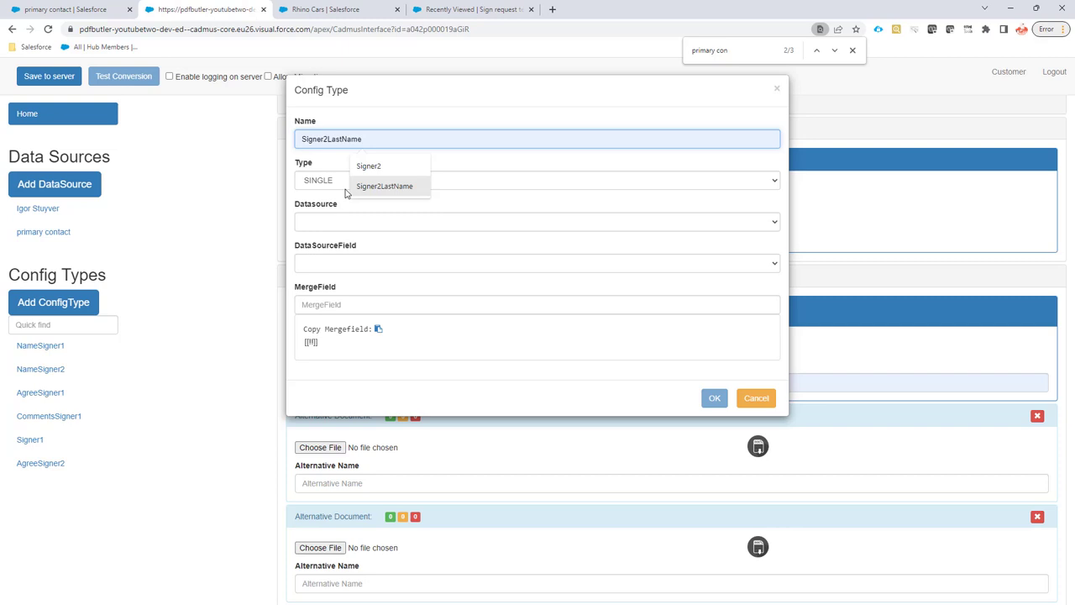
# Step: Set the new config type's type to TRANSIENT_FOR_FORM_FIELD and its merge field to Signer2
pyautogui.click(328, 187)
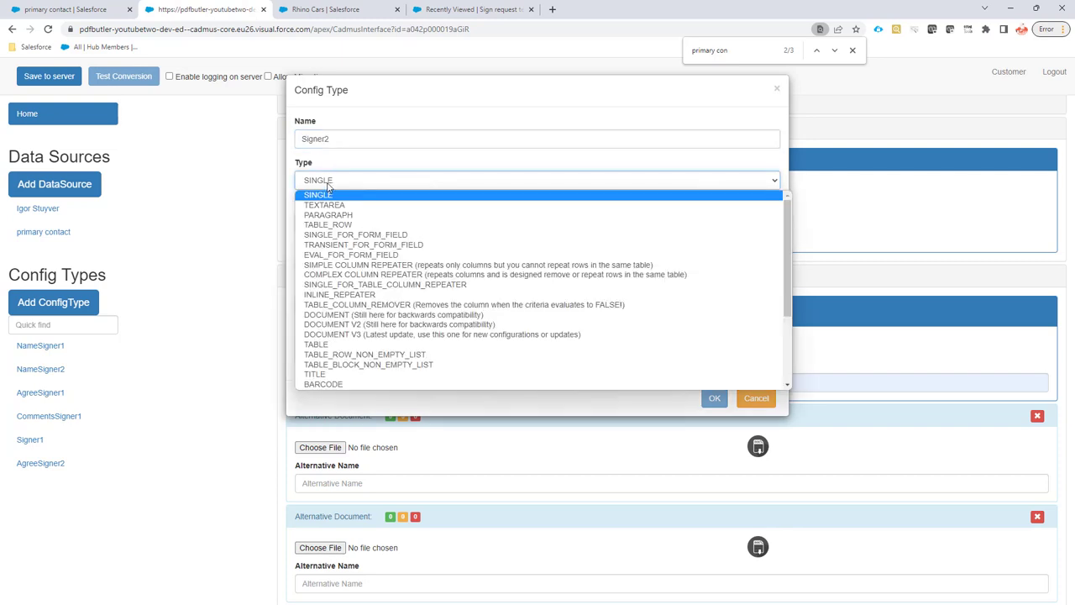
pyautogui.click(353, 244)
pyautogui.click(352, 296)
pyautogui.hotkey('ctrl', 'v')
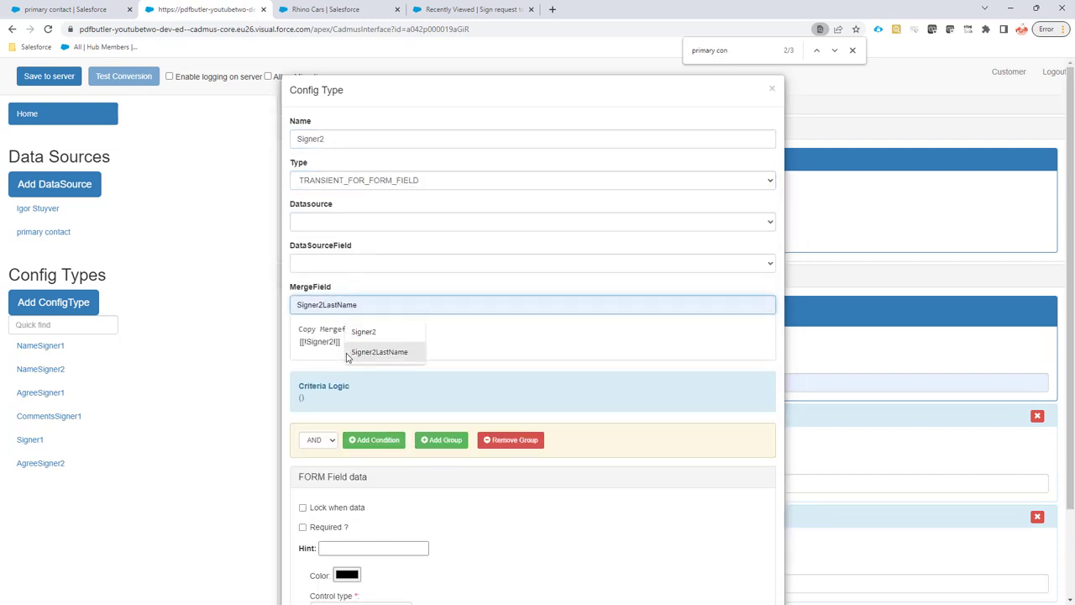
# Step: Choose a Single line input control with Text validation for the form field, and save the config type
pyautogui.scroll(-2, 404, 521)
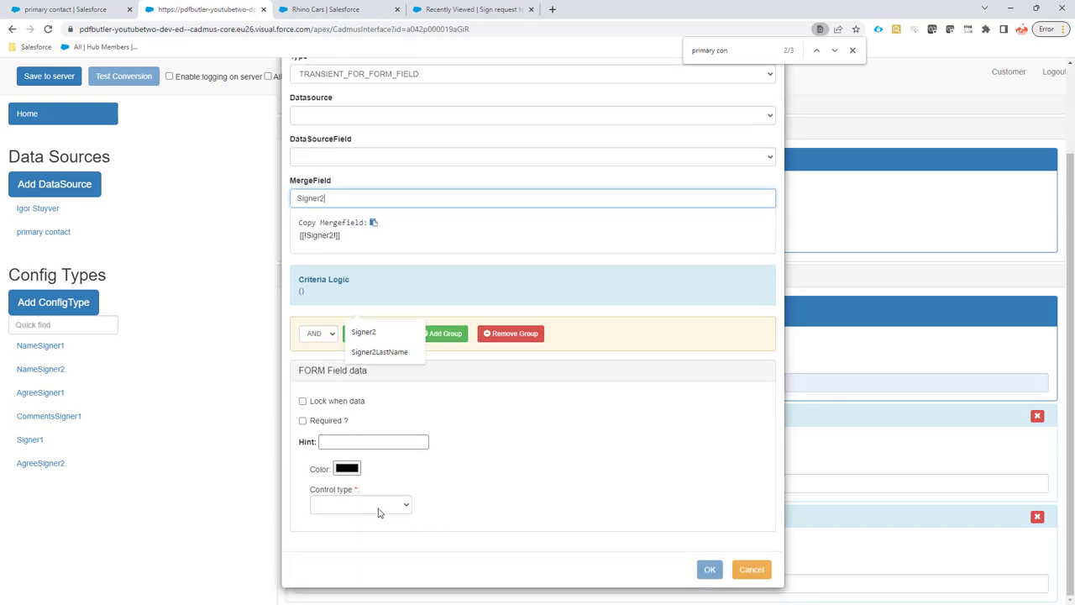
pyautogui.click(377, 504)
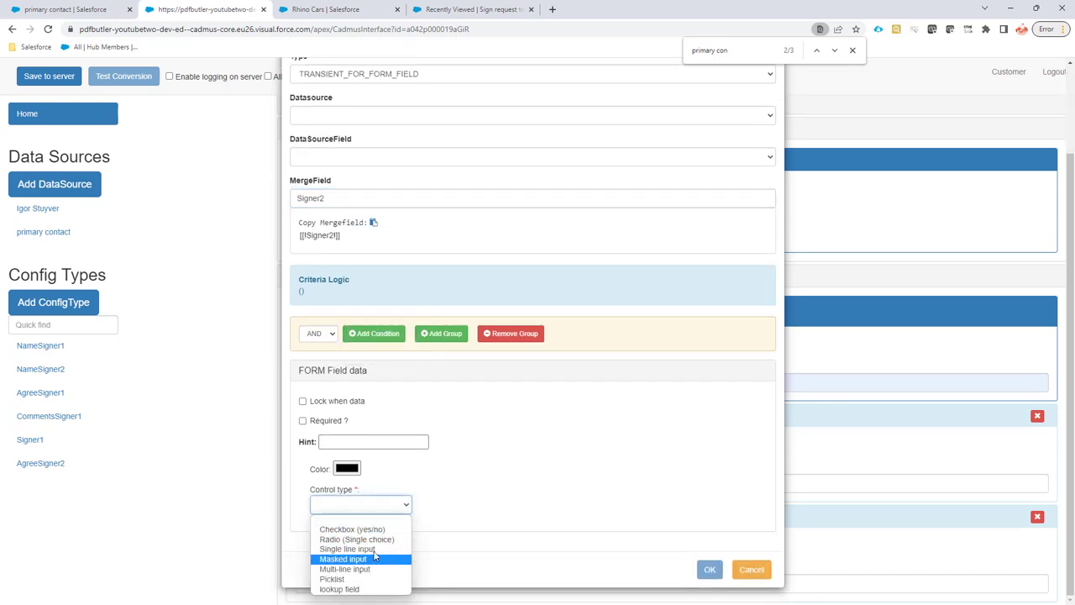
pyautogui.click(370, 549)
pyautogui.scroll(-2, 370, 542)
pyautogui.click(356, 506)
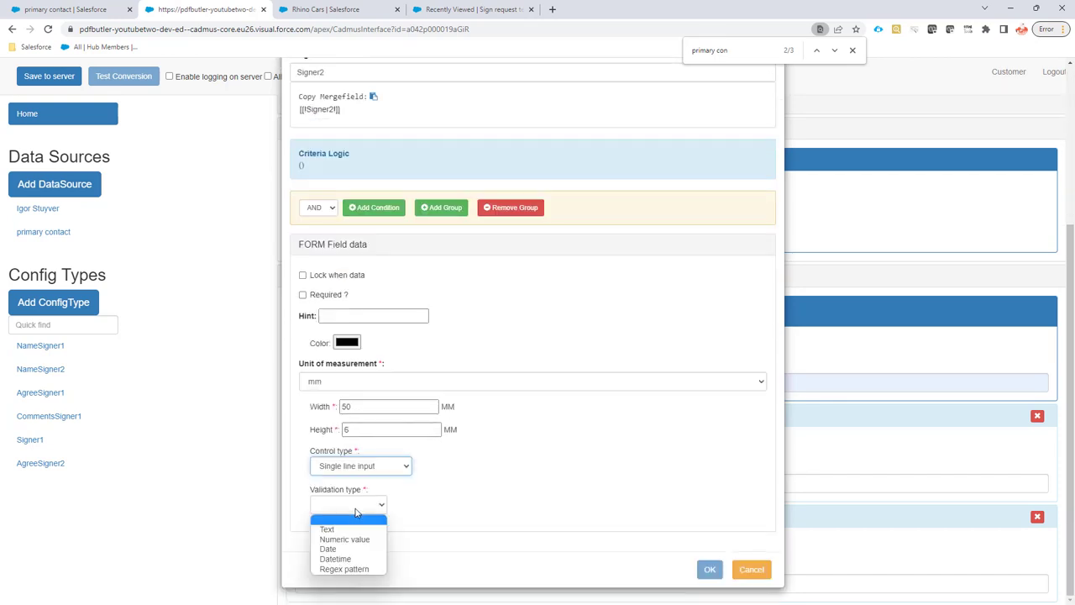
pyautogui.click(332, 530)
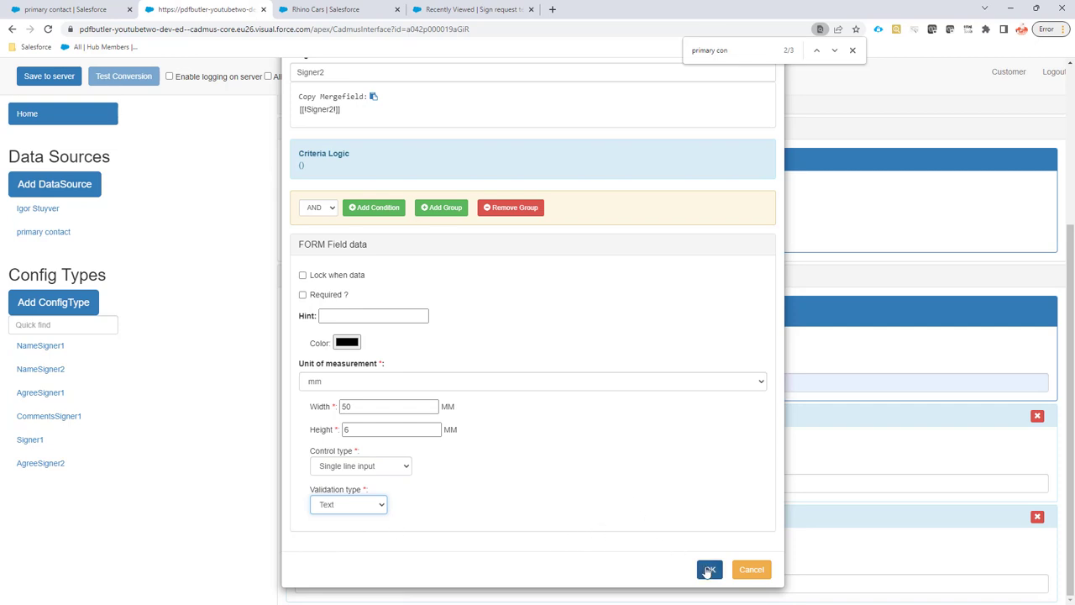
pyautogui.click(710, 571)
# Step: Copy CommentsSigner2 from the Word document and discard the blank new config type in PDF Butler
pyautogui.click(59, 311)
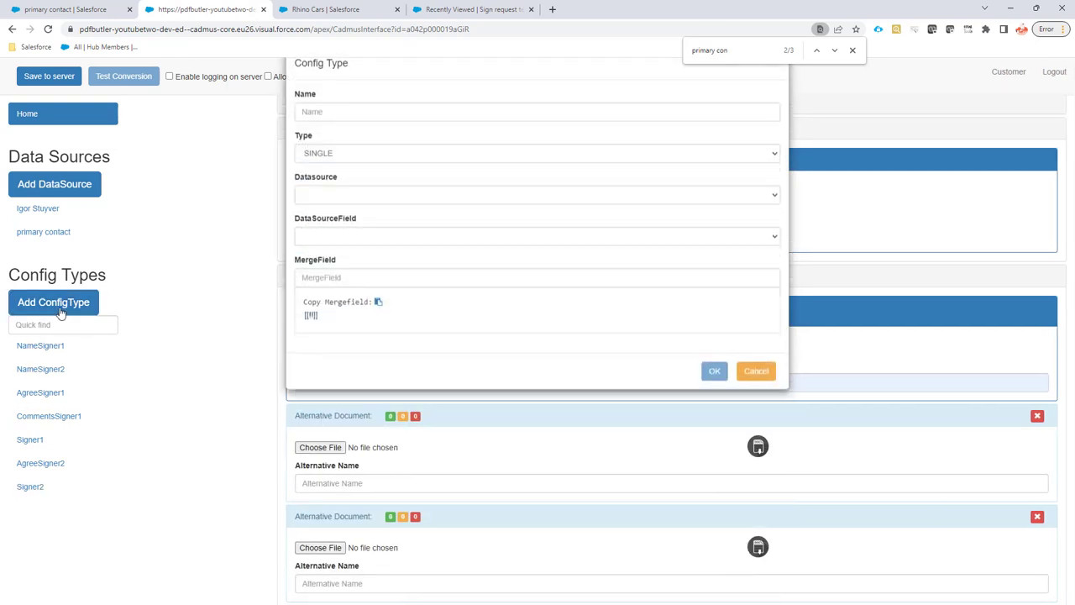
pyautogui.hotkey('alt', 'Tab')
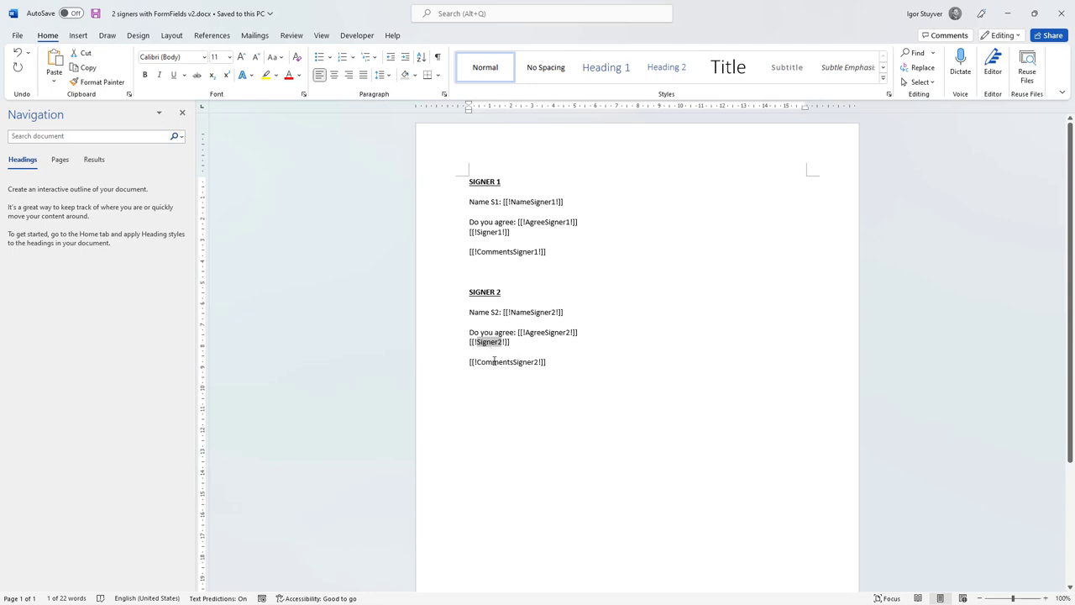
pyautogui.doubleClick(494, 361)
pyautogui.hotkey('ctrl', 'c')
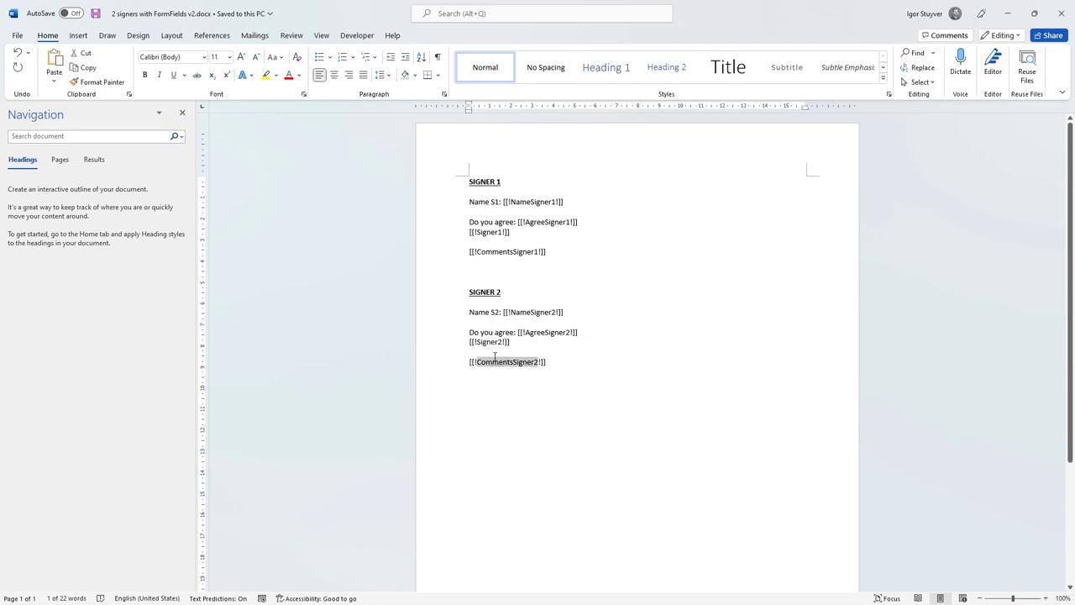
pyautogui.hotkey('alt', 'Tab')
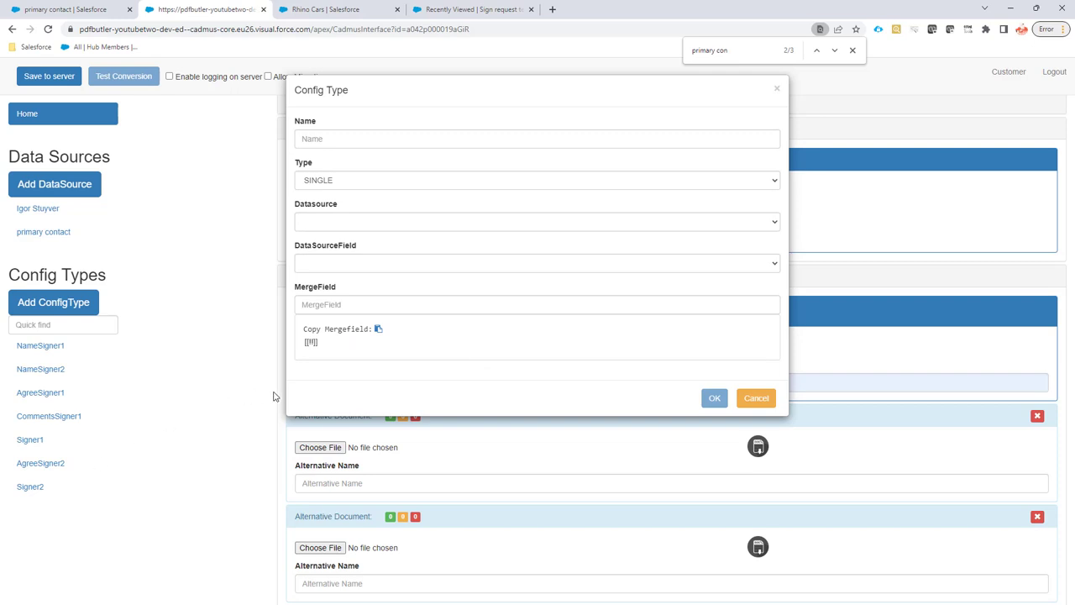
pyautogui.click(772, 396)
# Step: Edit the Signer2 config type so its name and merge field are both CommentsSigner2, and save it
pyautogui.click(89, 487)
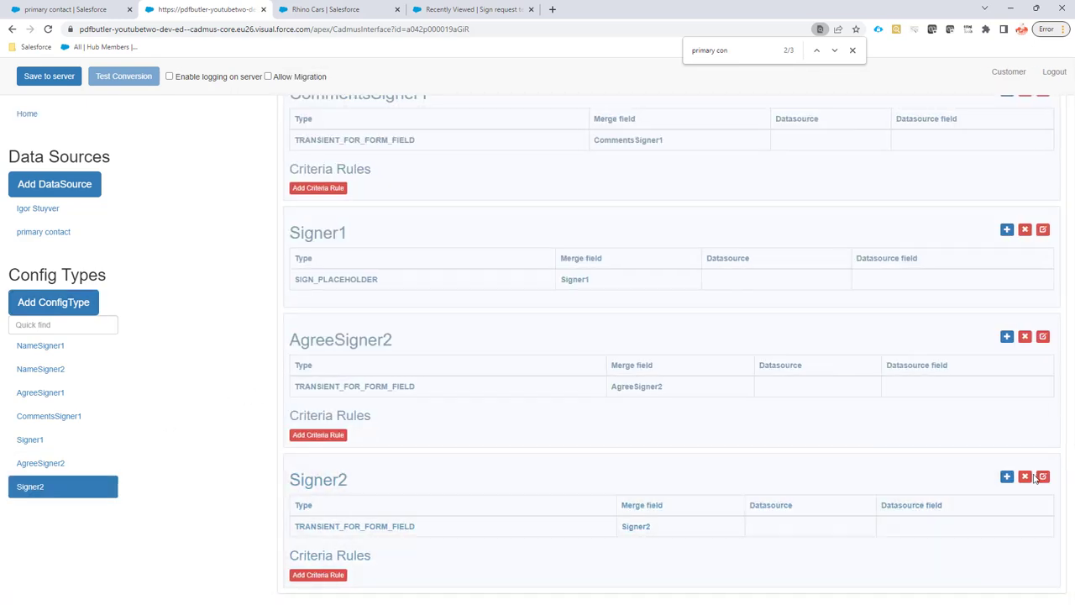
pyautogui.click(1034, 477)
pyautogui.doubleClick(319, 139)
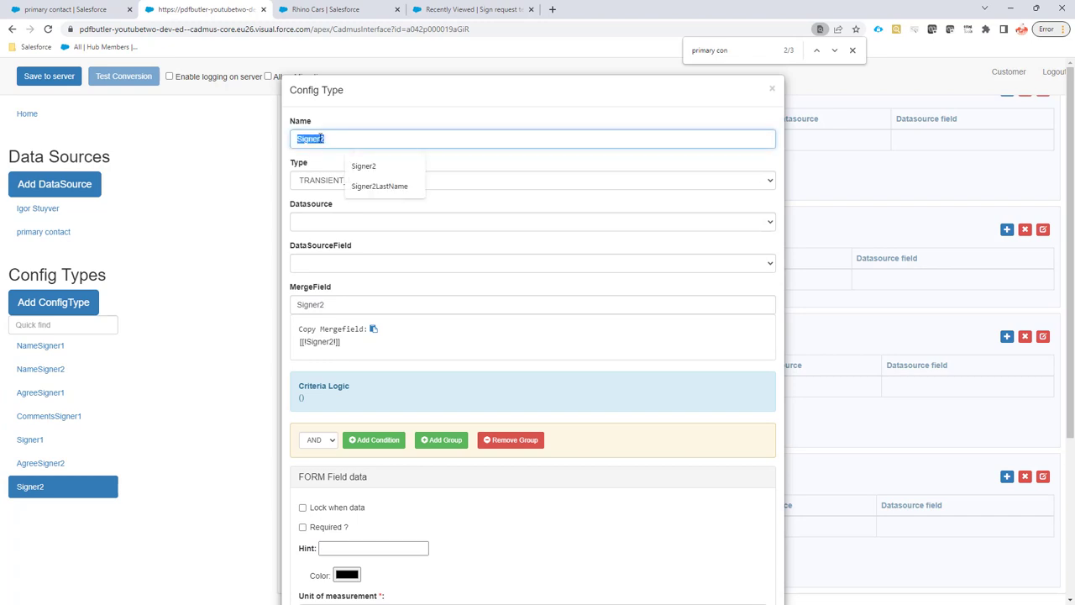
pyautogui.hotkey('ctrl', 'v')
pyautogui.click(340, 305)
pyautogui.hotkey('ctrl', 'a')
pyautogui.hotkey('ctrl', 'v')
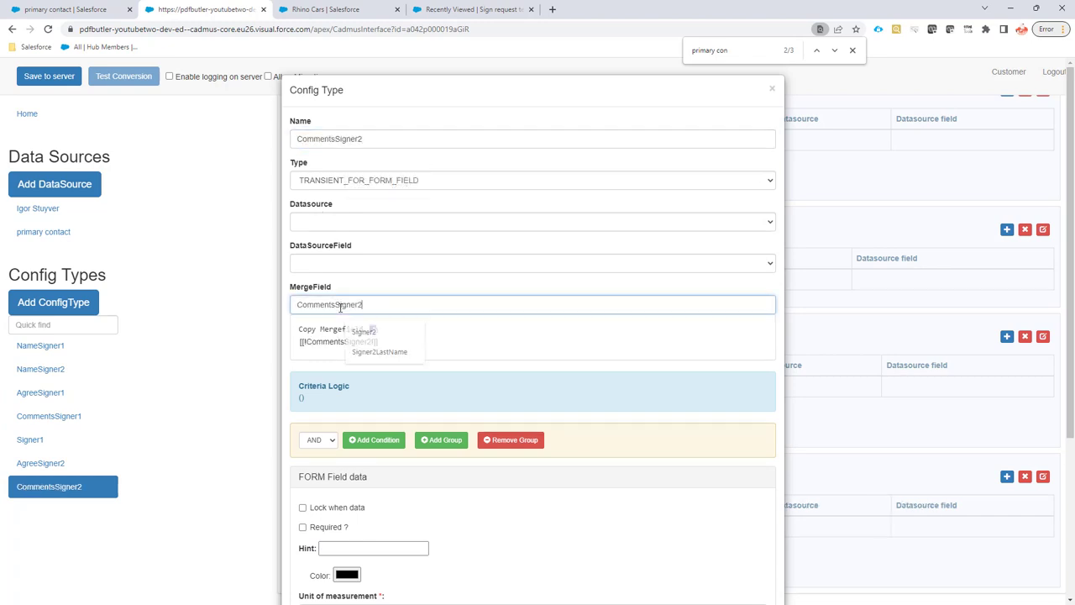
pyautogui.scroll(-3, 566, 401)
pyautogui.click(710, 572)
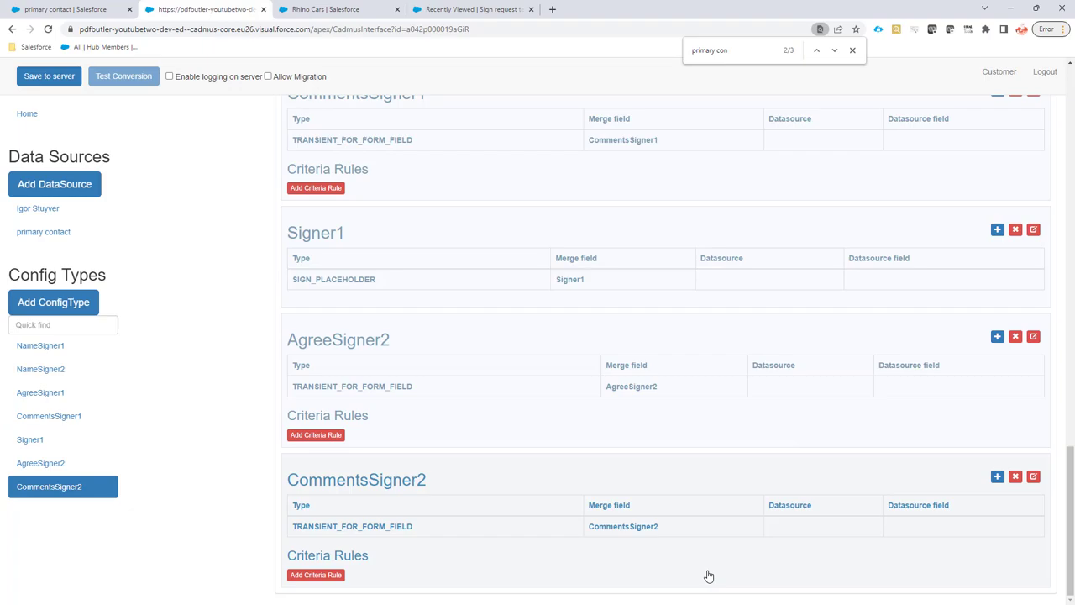
# Step: Copy Signer2 from the Word document again and name another new PDF Butler config type with it
pyautogui.hotkey('alt', 'Tab')
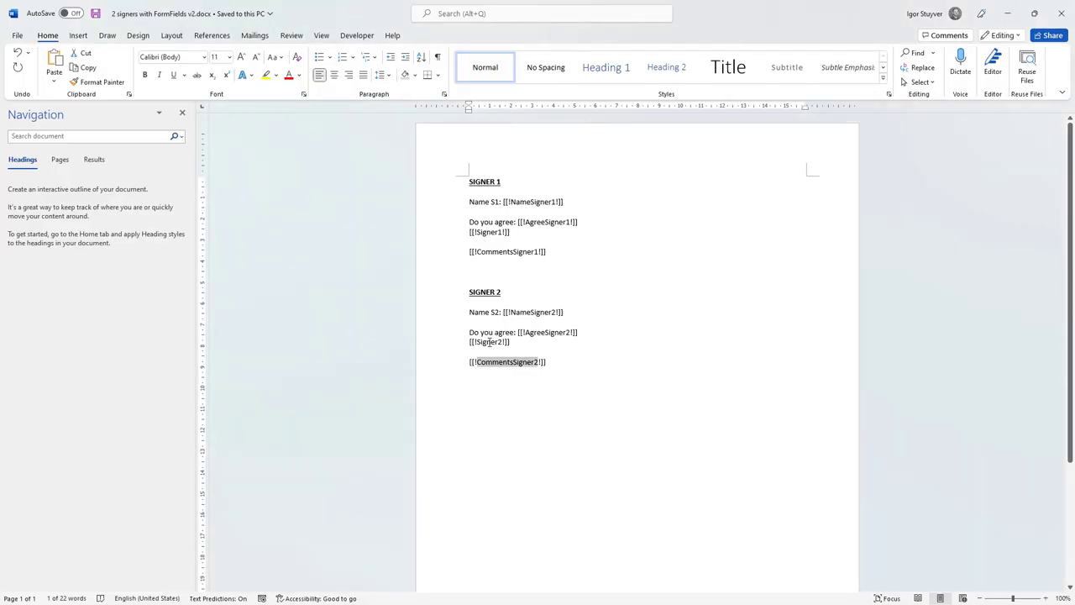
pyautogui.doubleClick(488, 342)
pyautogui.hotkey('ctrl', 'c')
pyautogui.hotkey('alt', 'Tab')
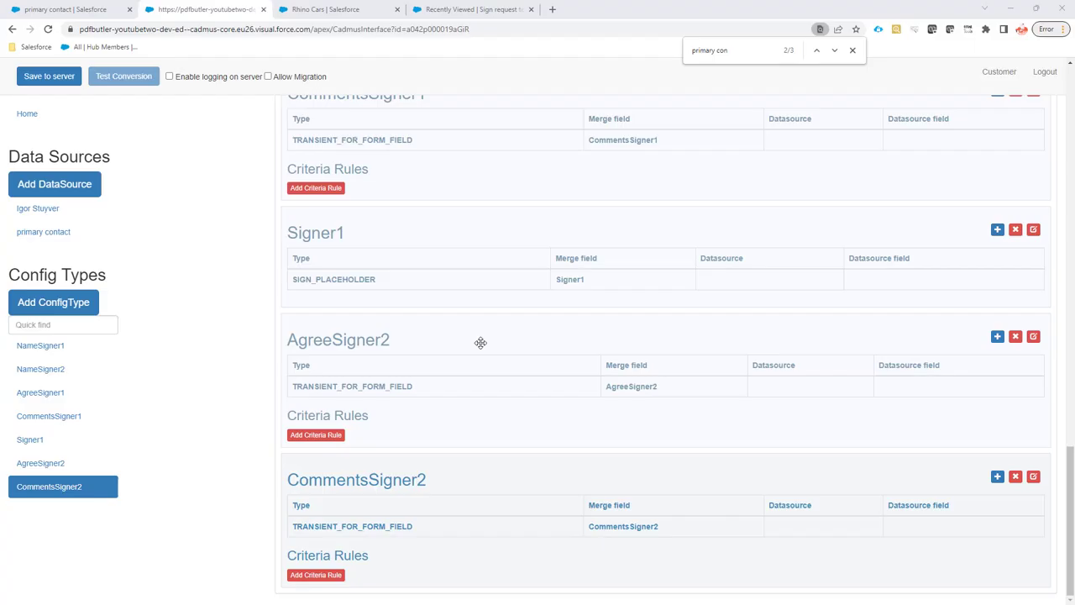
pyautogui.click(46, 307)
pyautogui.click(356, 145)
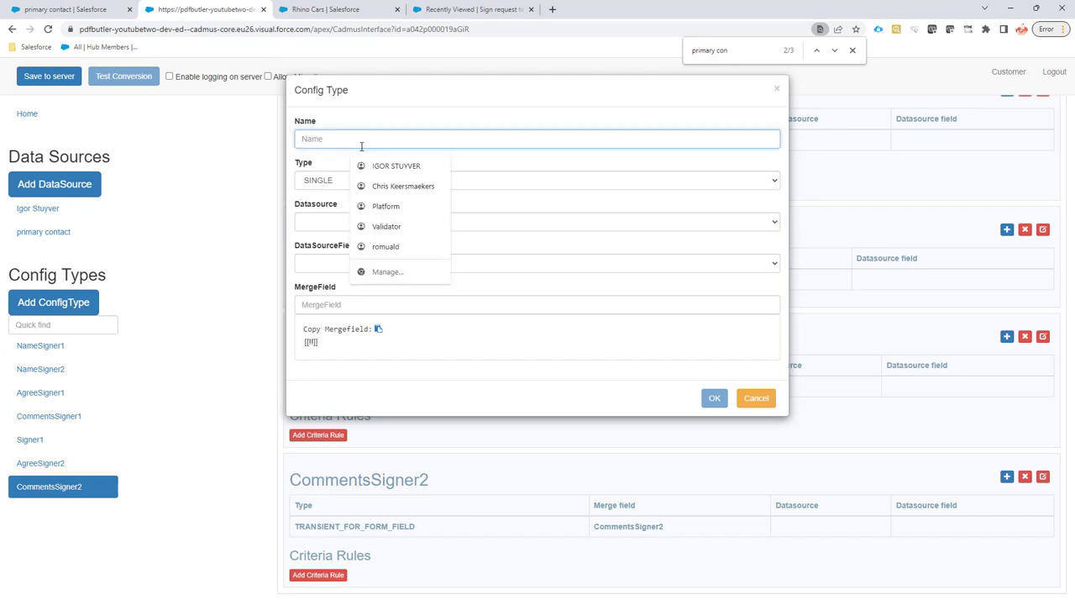
pyautogui.hotkey('ctrl', 'v')
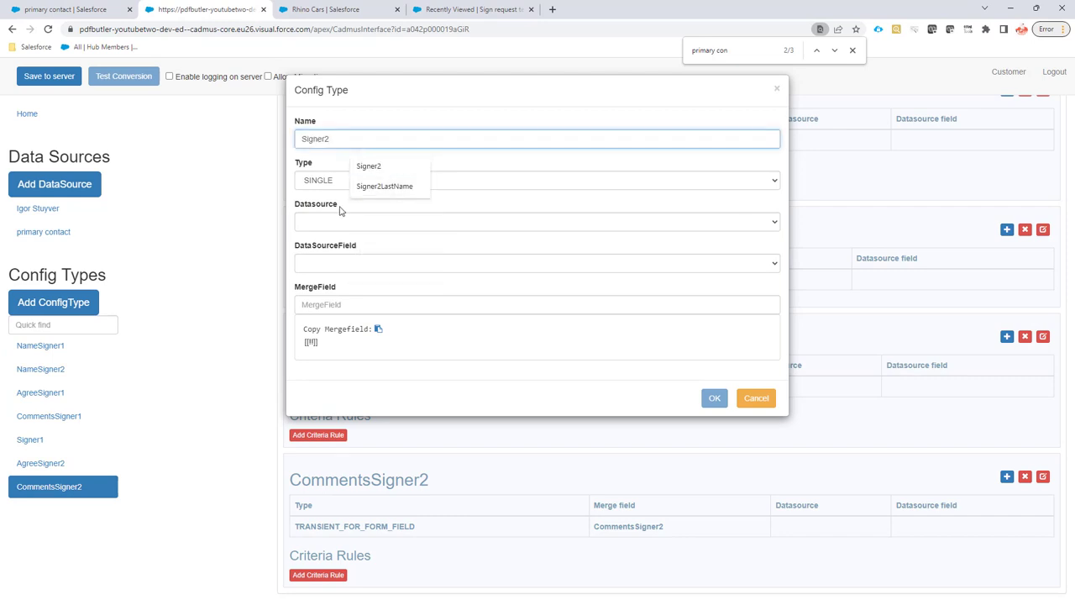
# Step: Set the type to SIGN_PLACEHOLDER and the merge field to Signer2, then save the config type and the whole configuration to the server
pyautogui.click(333, 182)
pyautogui.scroll(-2, 363, 325)
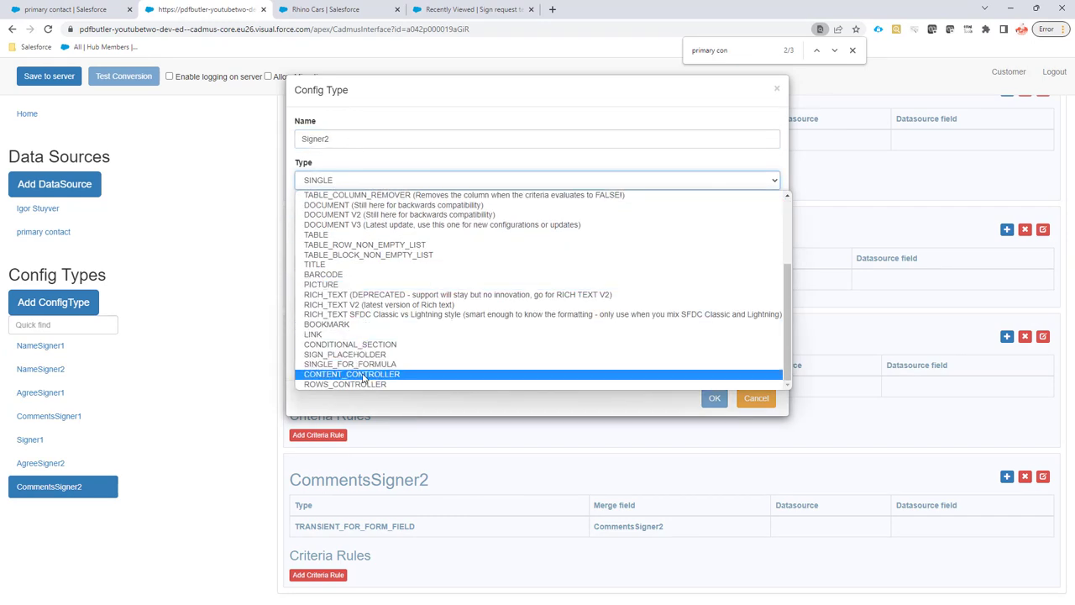
pyautogui.click(362, 354)
pyautogui.click(325, 263)
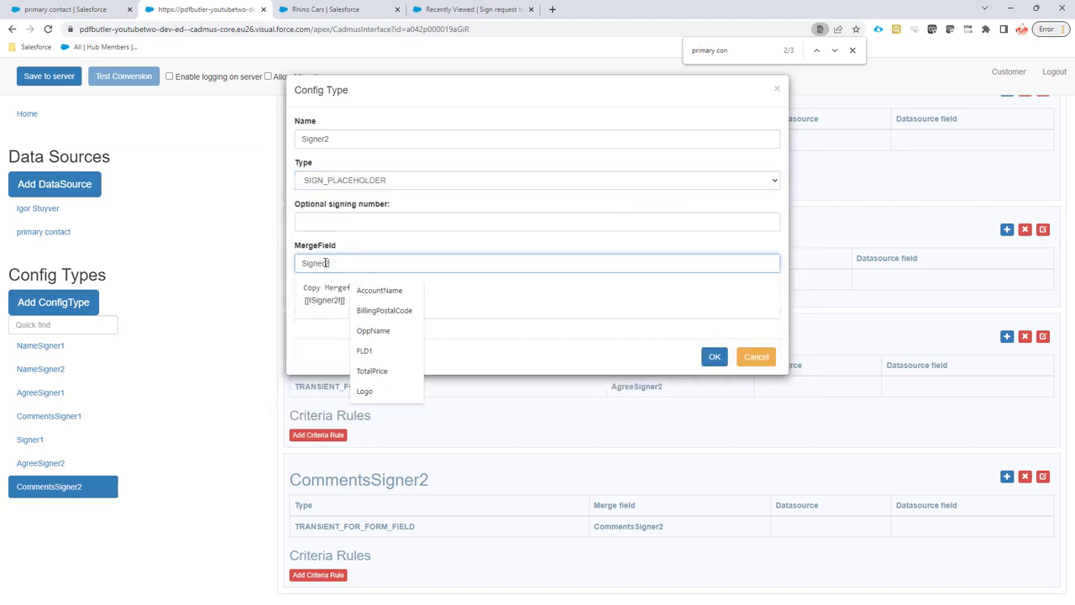
pyautogui.hotkey('ctrl', 'v')
pyautogui.click(714, 357)
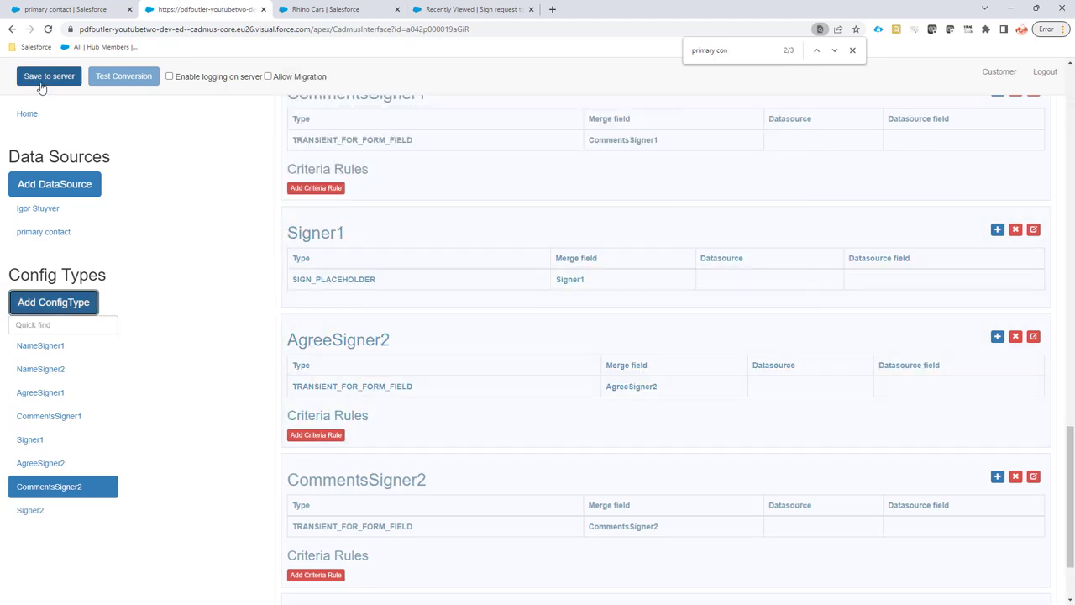
pyautogui.click(40, 81)
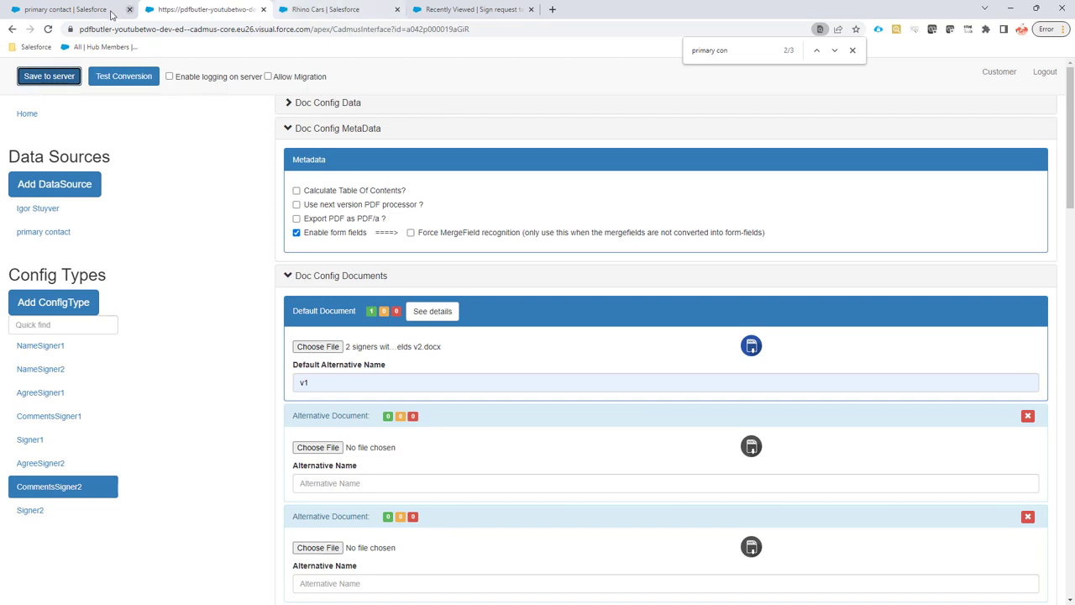
# Step: Select the record ID in the page address of the Form Fields Per Signer doc config, and switch to the Rhino Cars opportunity
pyautogui.click(66, 12)
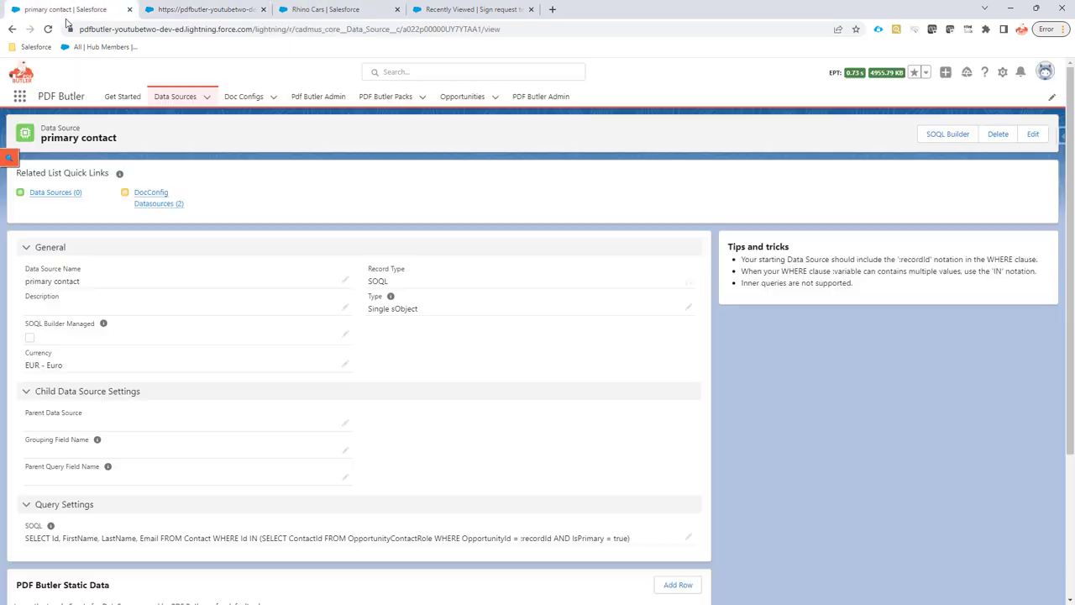
pyautogui.click(273, 98)
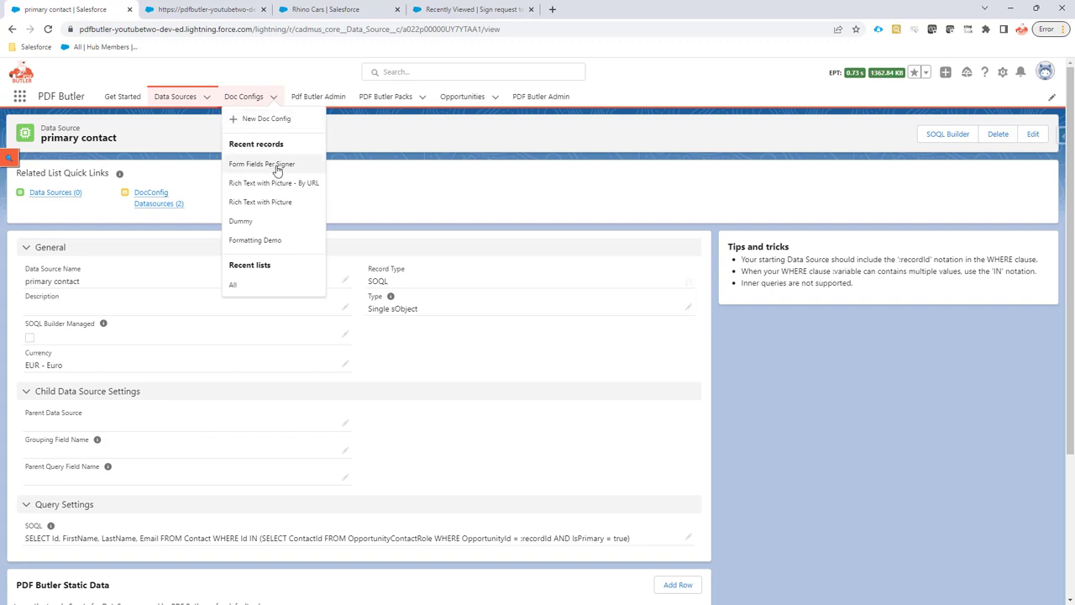
pyautogui.click(275, 168)
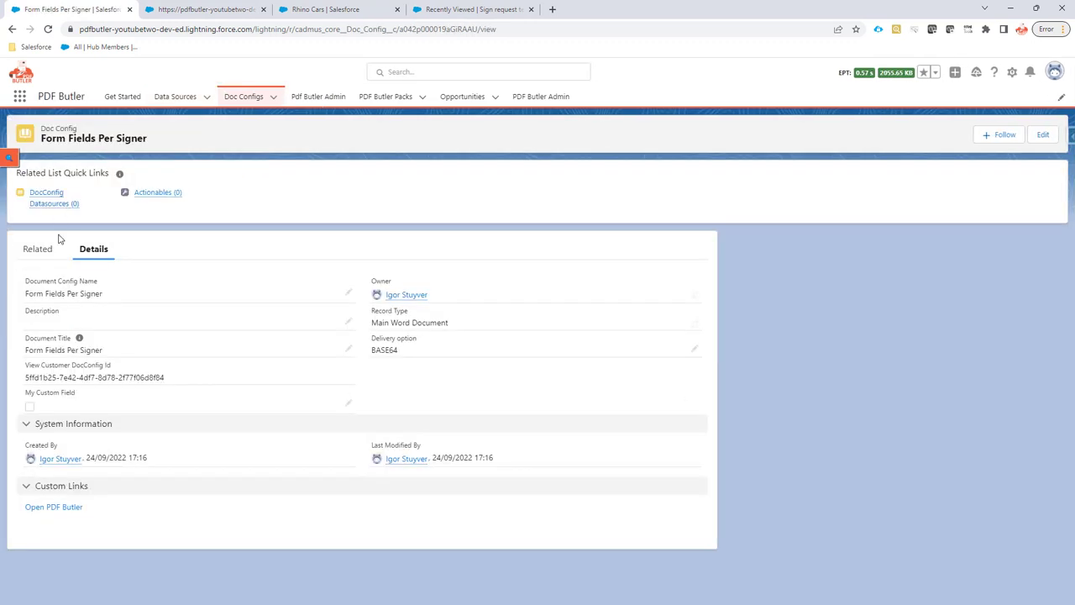
pyautogui.doubleClick(423, 29)
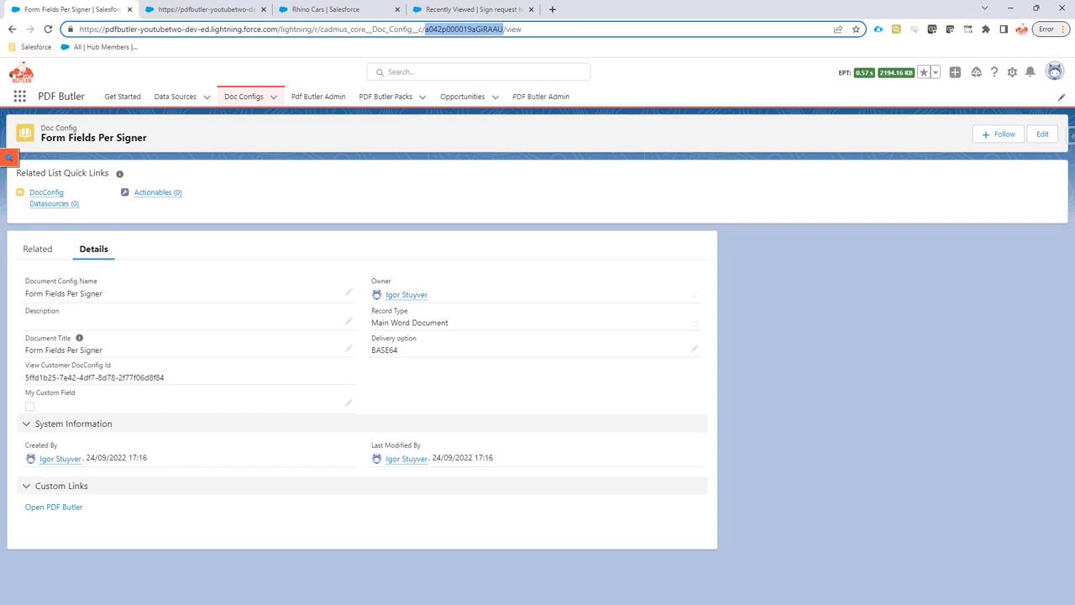
pyautogui.click(309, 9)
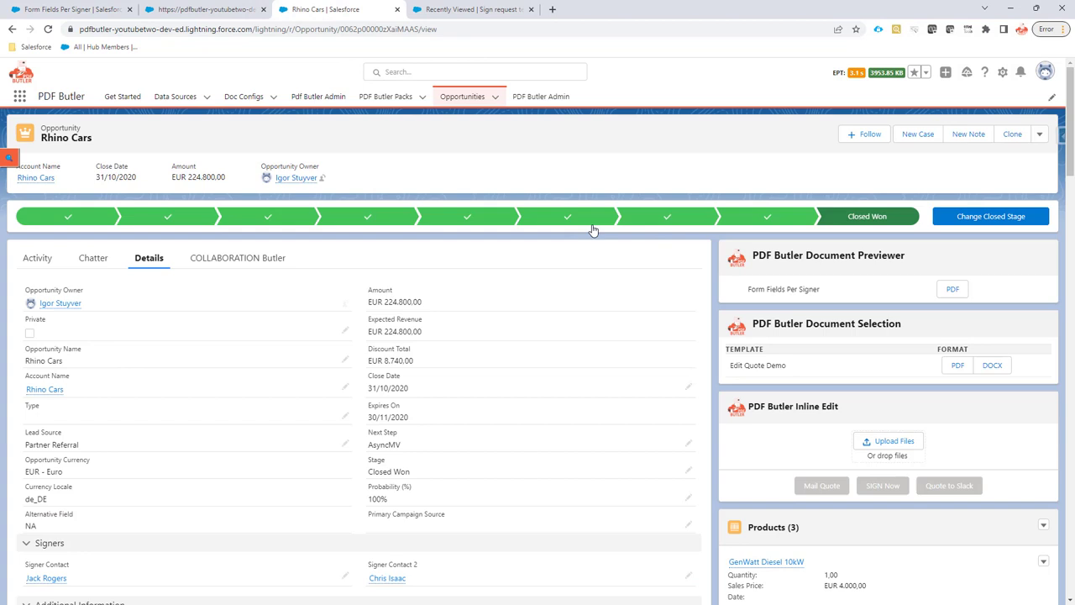
# Step: Preview the Form Fields Per Signer PDF from the Rhino Cars opportunity, then close the preview
pyautogui.click(952, 290)
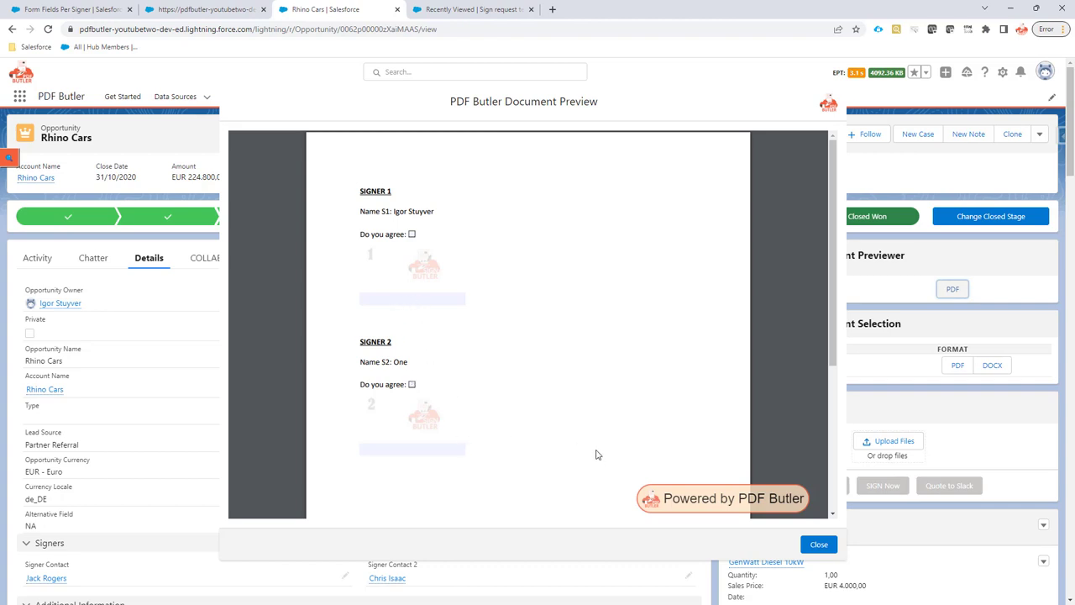
pyautogui.click(819, 545)
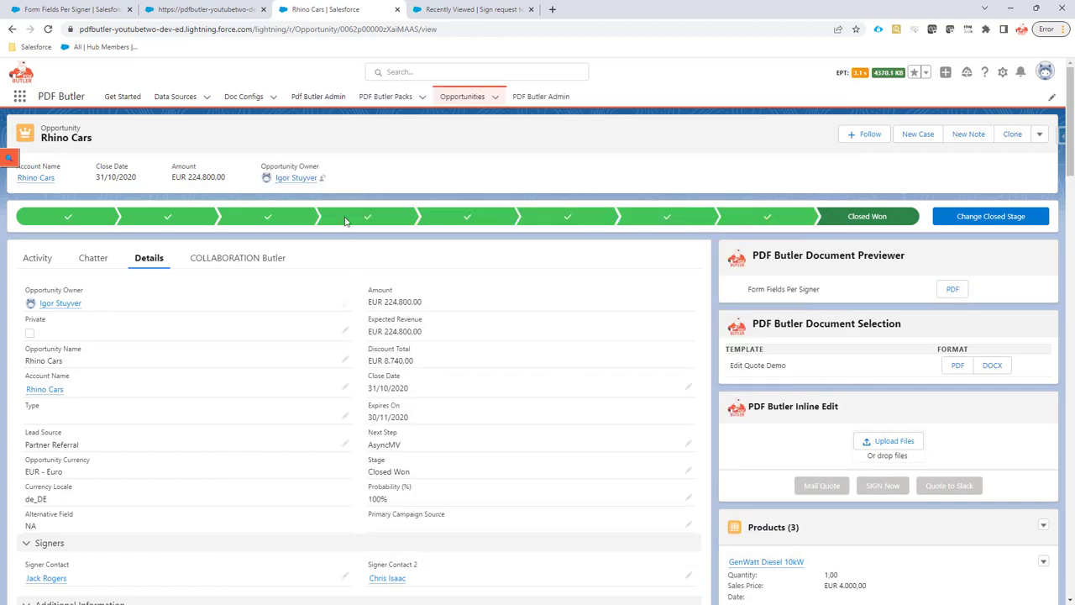
# Step: Create and save a new PDF Butler pack named Form Fields Per Signer, with the Form Fields Per Signer doc config as its leading doc config
pyautogui.click(36, 11)
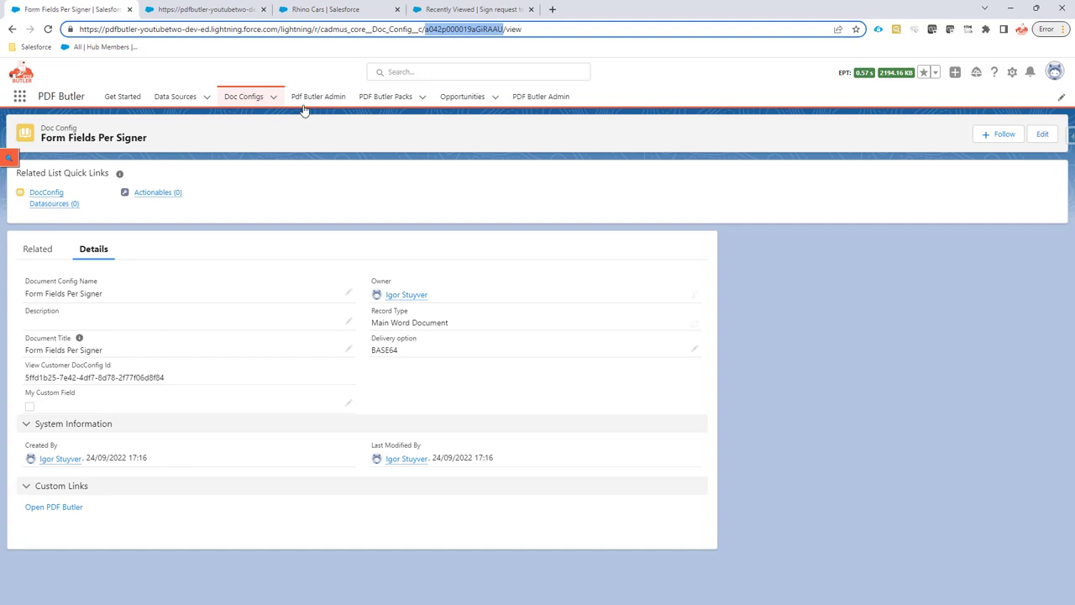
pyautogui.click(422, 97)
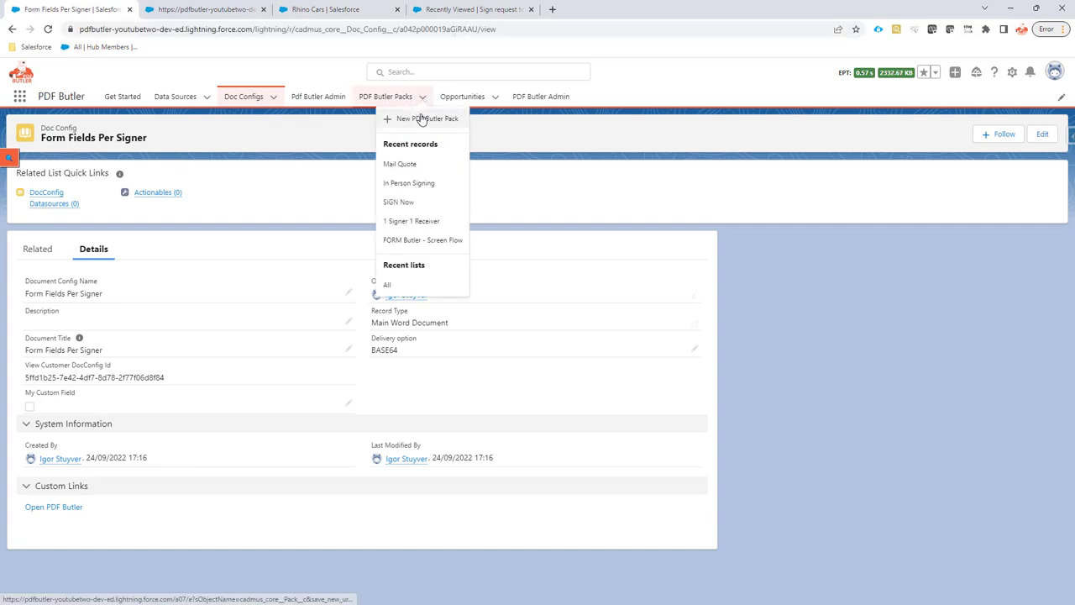
pyautogui.click(422, 119)
pyautogui.click(404, 281)
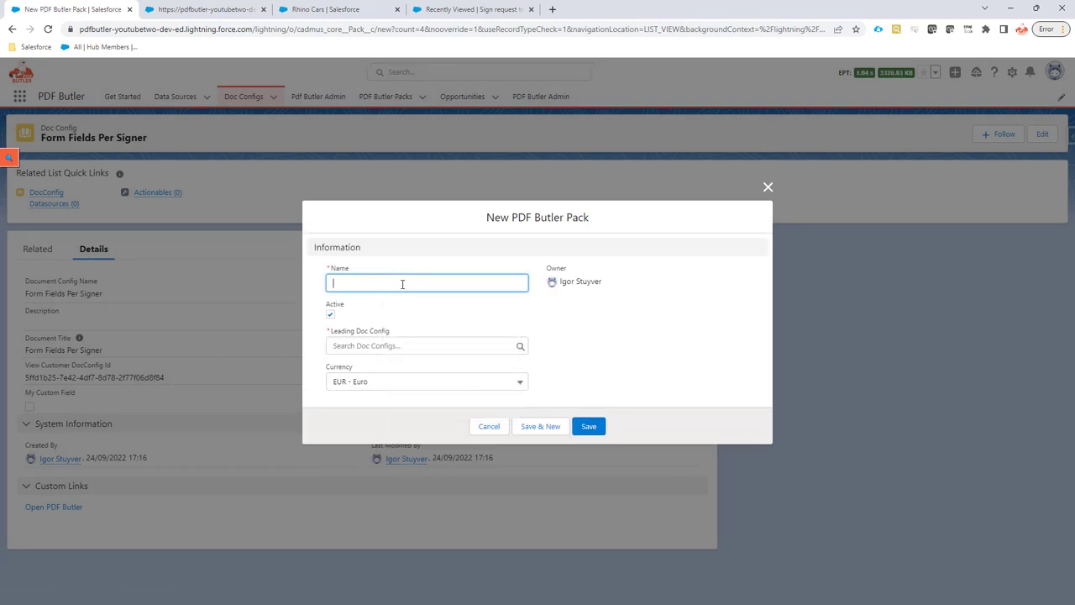
pyautogui.write('Form Fields Per Signer')
pyautogui.click(400, 344)
pyautogui.click(403, 386)
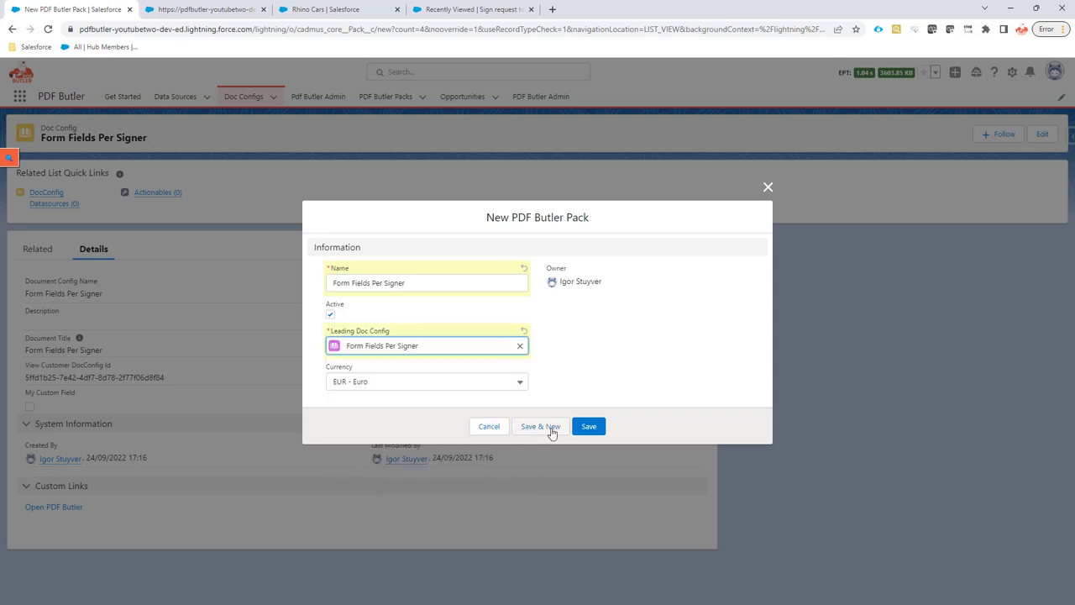
pyautogui.click(585, 428)
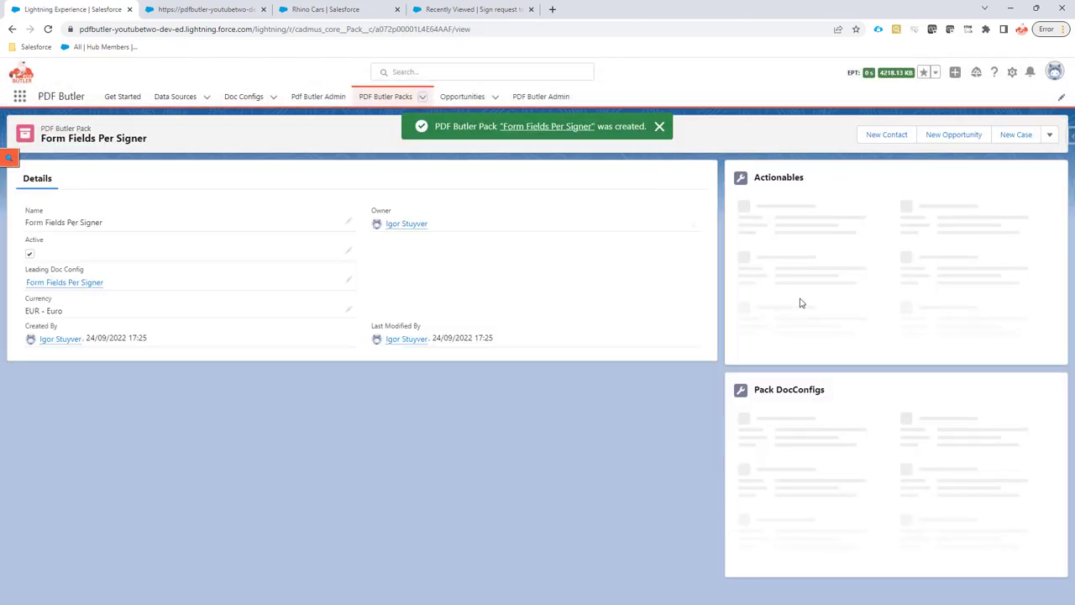
# Step: Start a new actionable on the pack with the SIGN Butler record type described as "Send document for digital signature via SIGN Butler"
pyautogui.click(1053, 177)
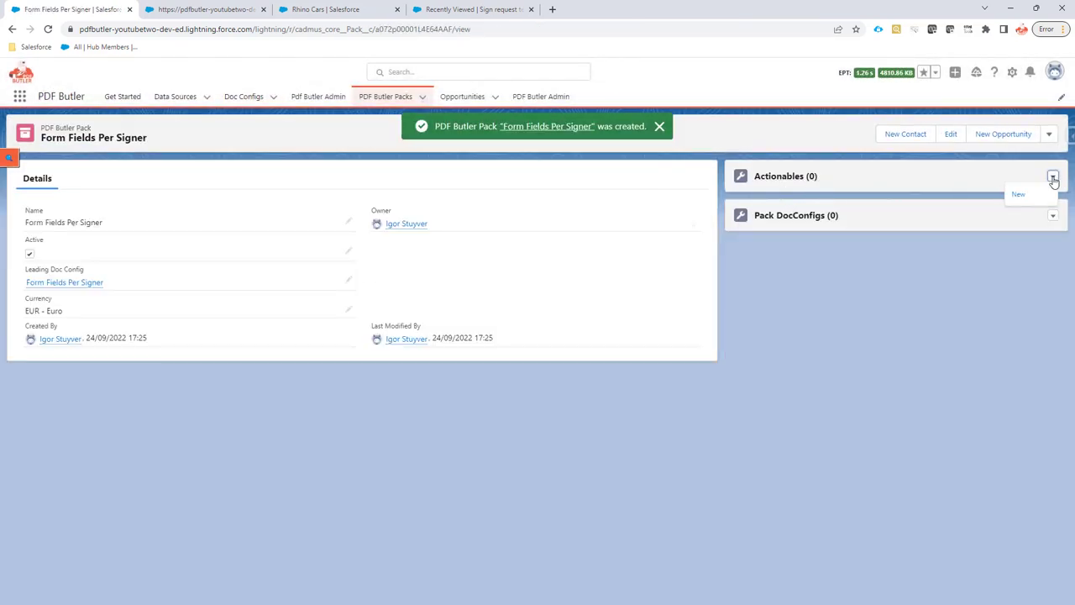
pyautogui.click(1049, 198)
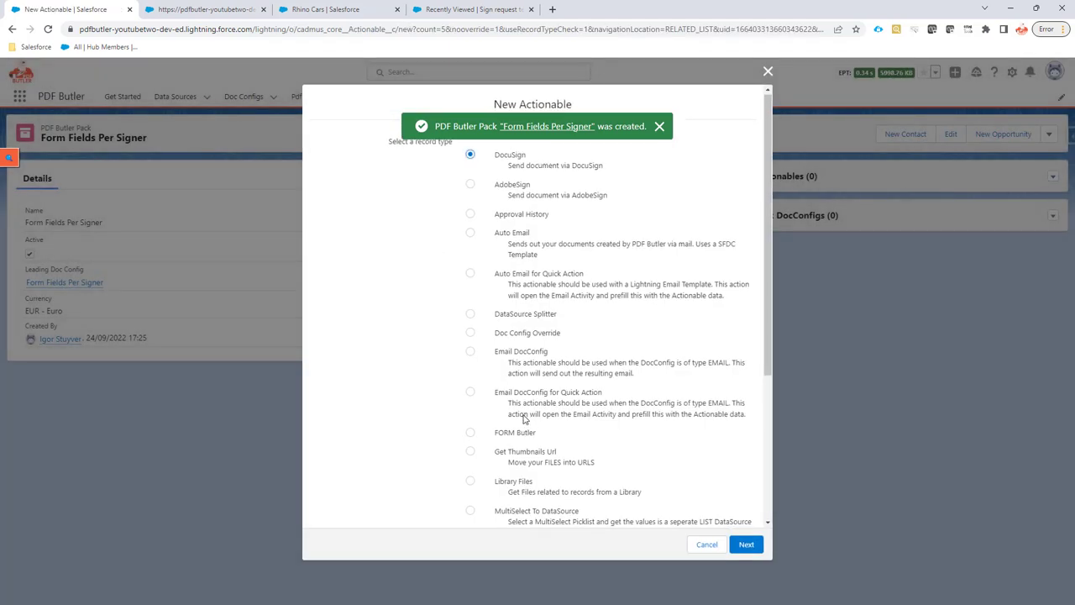
pyautogui.scroll(-3, 530, 416)
pyautogui.click(528, 455)
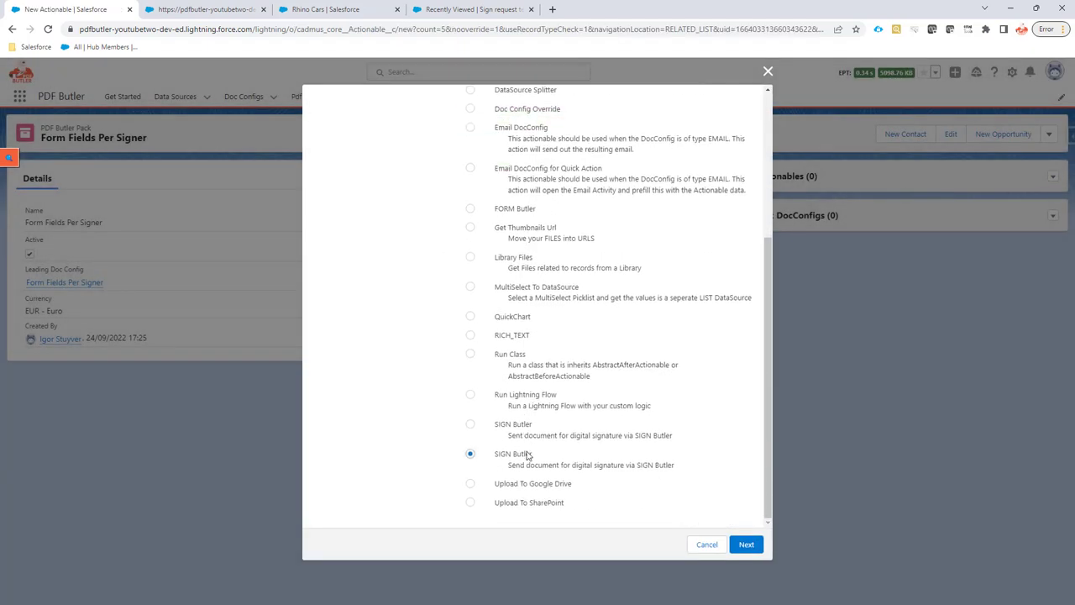
pyautogui.click(744, 544)
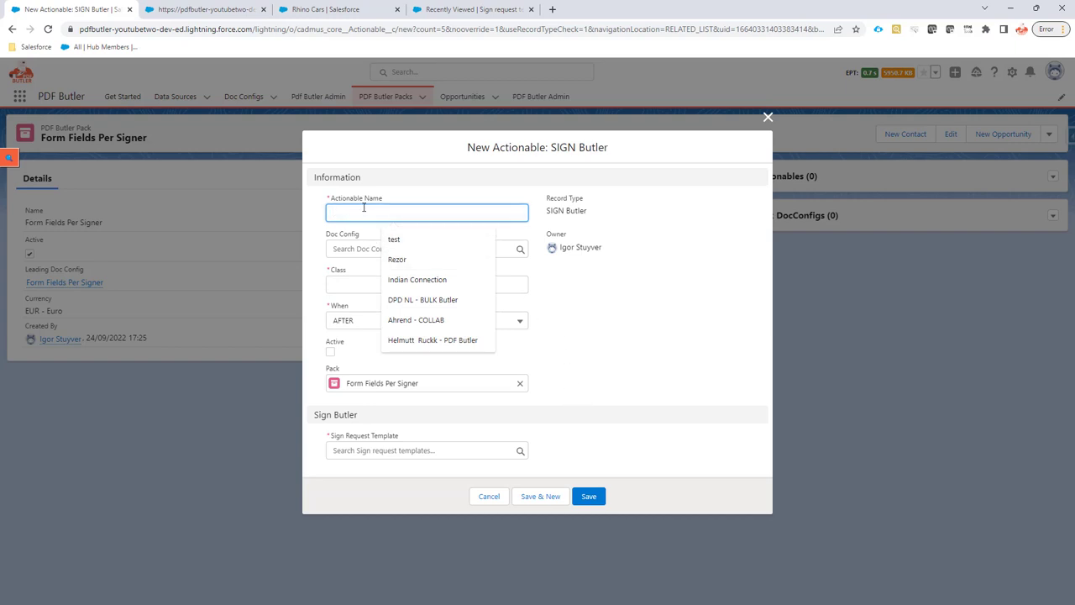
# Step: Name the actionable Act Form Fields Per Signer, make it active, and set its class to cadmus_sign2.Actionable_SignButlerSilent
pyautogui.write('Act Form Fields')
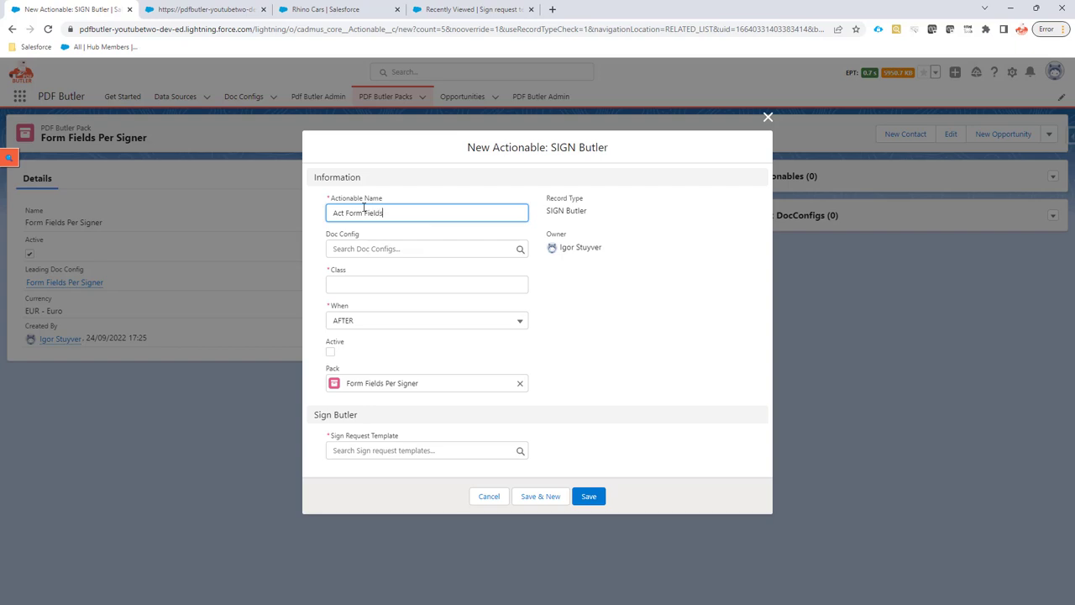
pyautogui.write(' Per Signer')
pyautogui.click(337, 284)
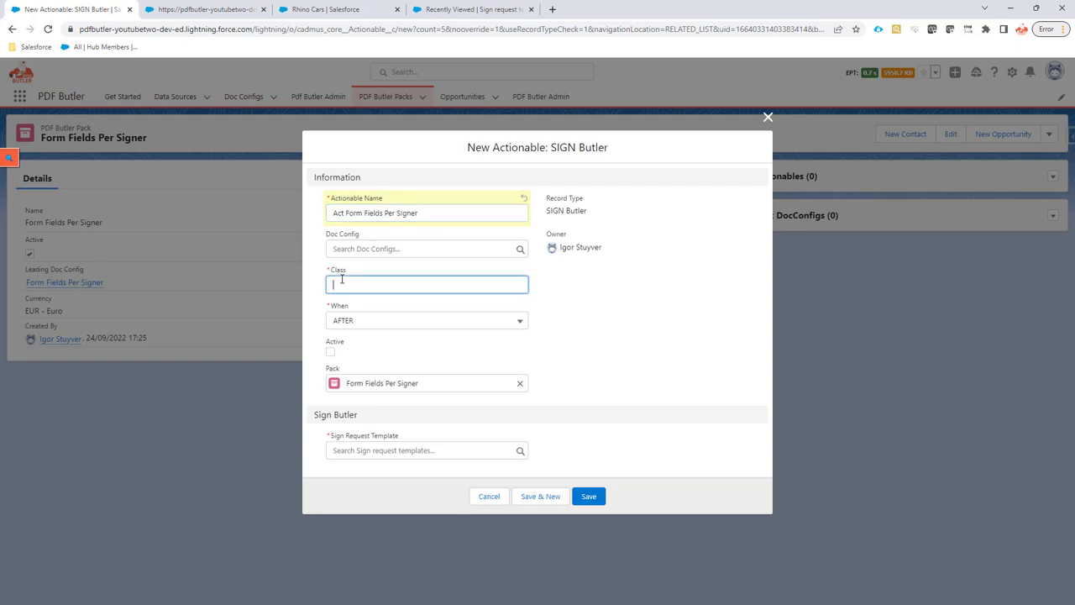
pyautogui.click(332, 352)
pyautogui.click(331, 359)
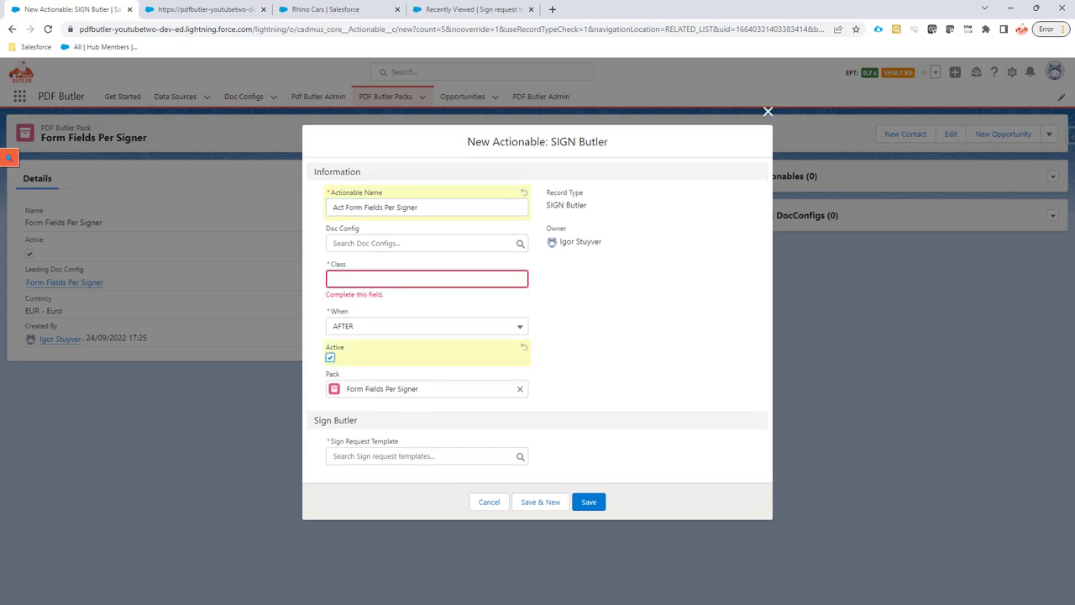
pyautogui.click(413, 277)
pyautogui.write('cadmus_sign2.Actionable.SignButlerSilent')
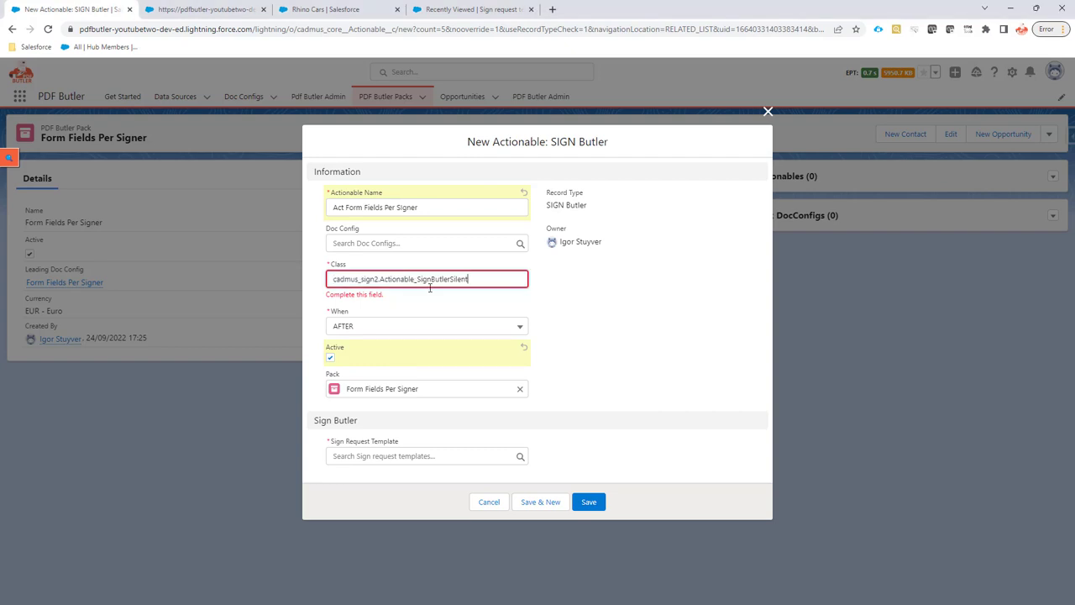
# Step: Assign the Form Fields Per Signer sign request template to the actionable and save it
pyautogui.click(448, 462)
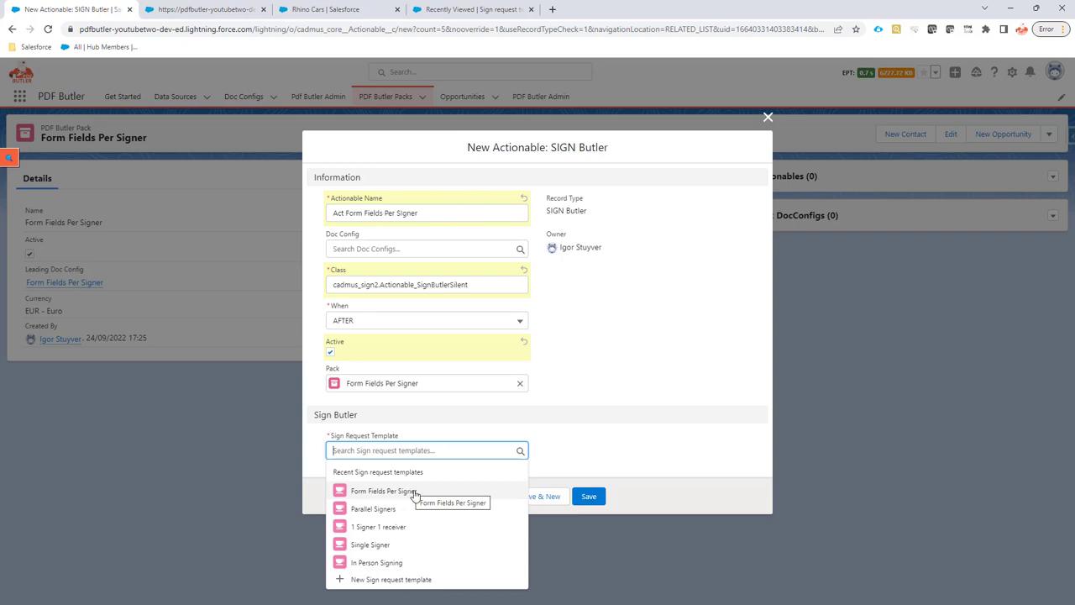
pyautogui.click(414, 495)
pyautogui.click(414, 495)
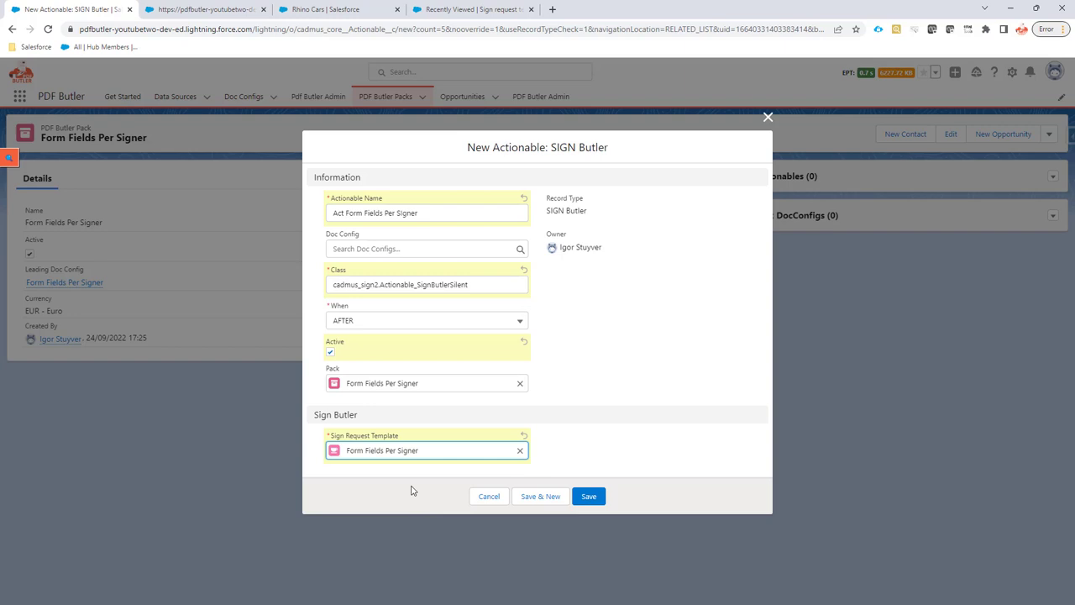
pyautogui.click(587, 496)
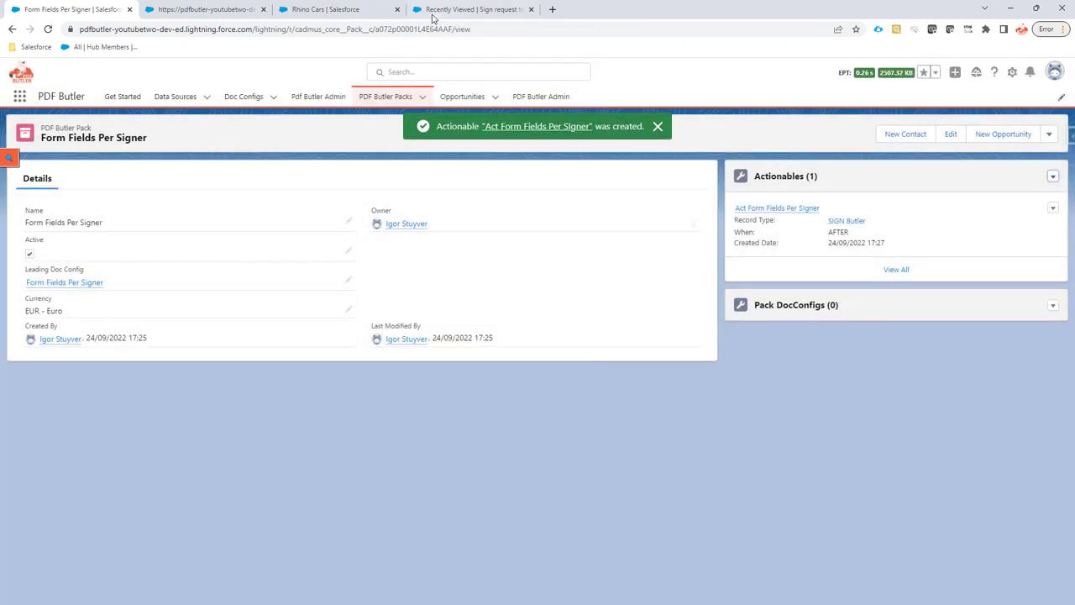
# Step: Copy the record ID of the Form Fields Per Signer pack from the page address
pyautogui.click(429, 29)
pyautogui.doubleClick(429, 29)
pyautogui.hotkey('ctrl', 'c')
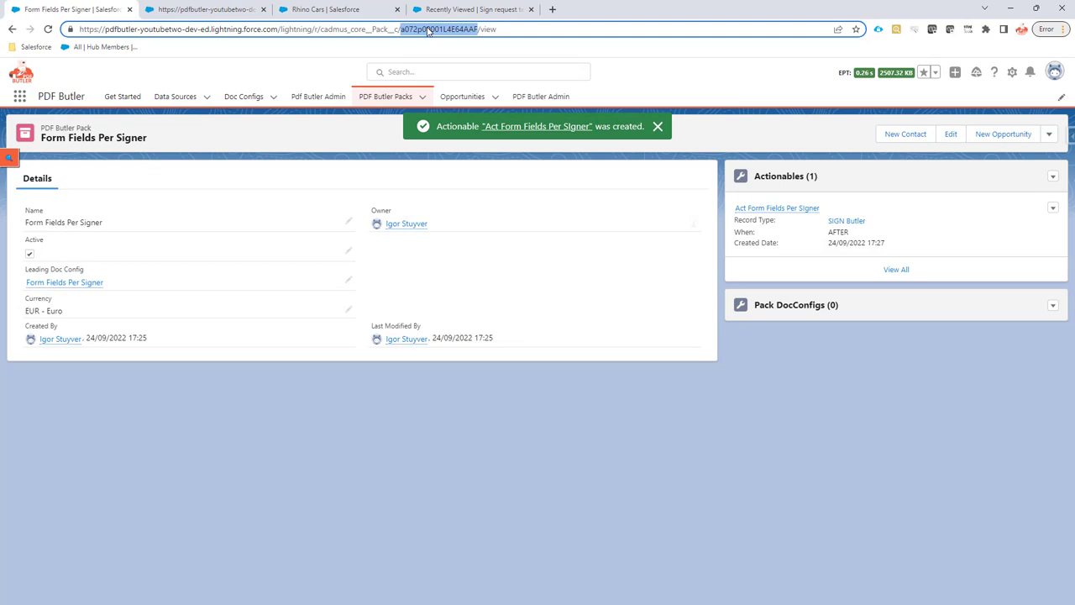
# Step: Edit the Rhino Cars opportunity's record page, paste the pack ID into the Document Previewer component's packs to retrieve, and save the page
pyautogui.click(336, 10)
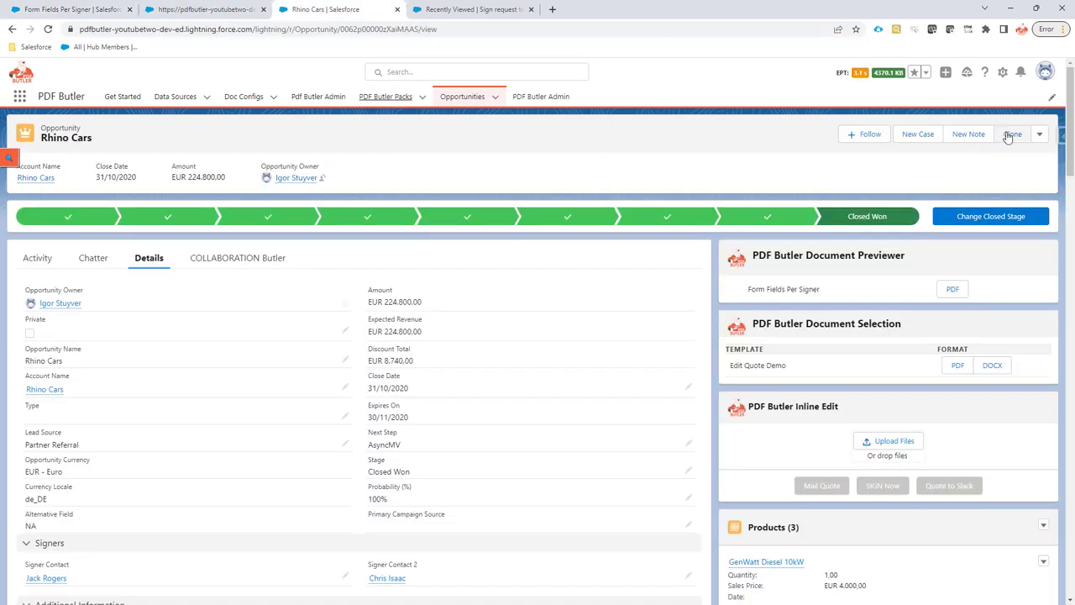
pyautogui.click(1002, 72)
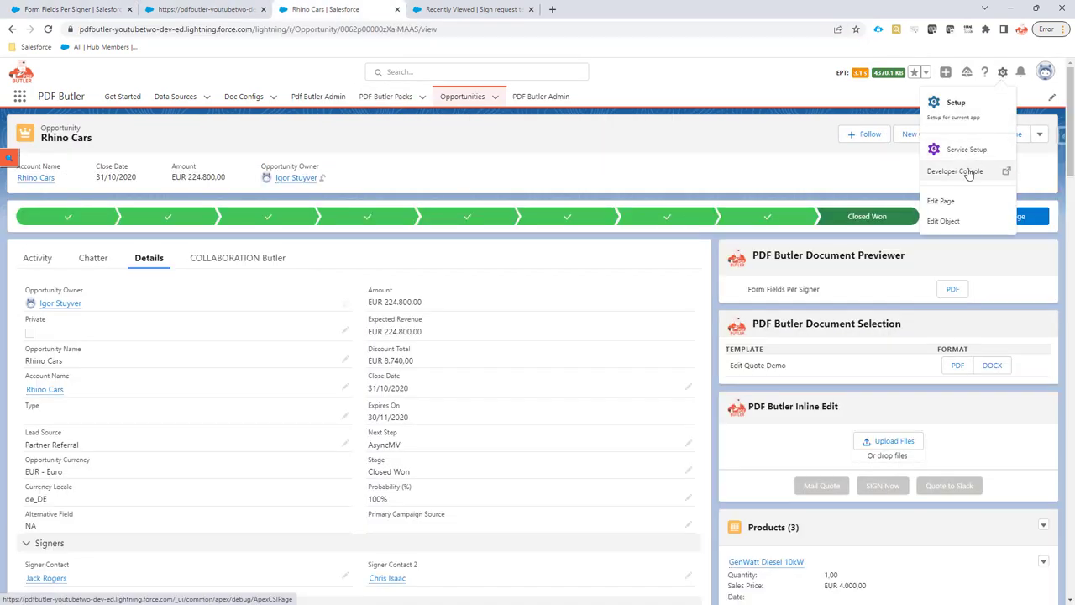
pyautogui.click(963, 202)
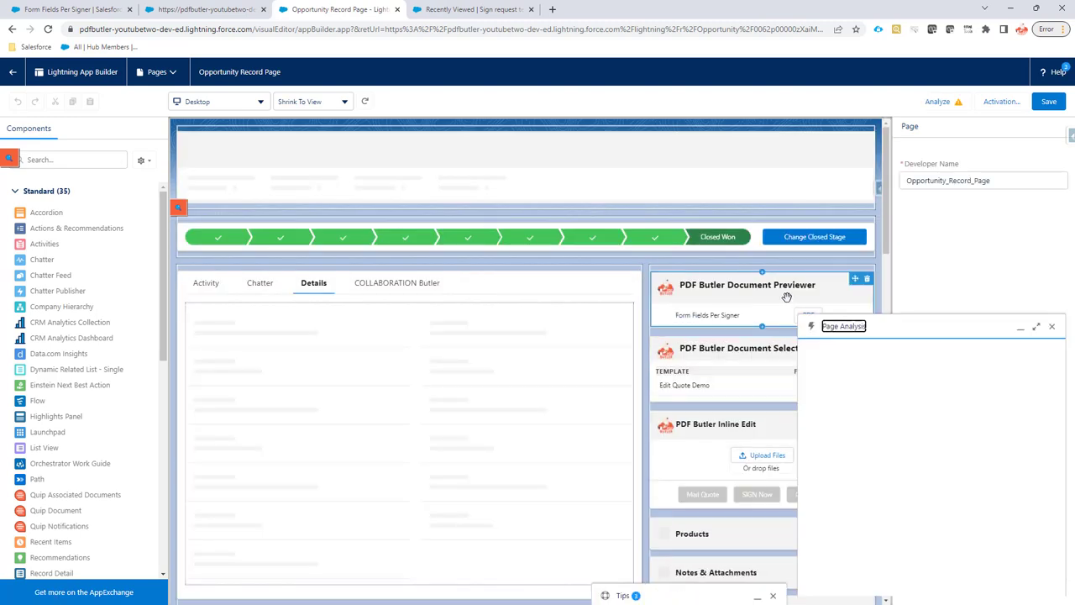
pyautogui.click(837, 298)
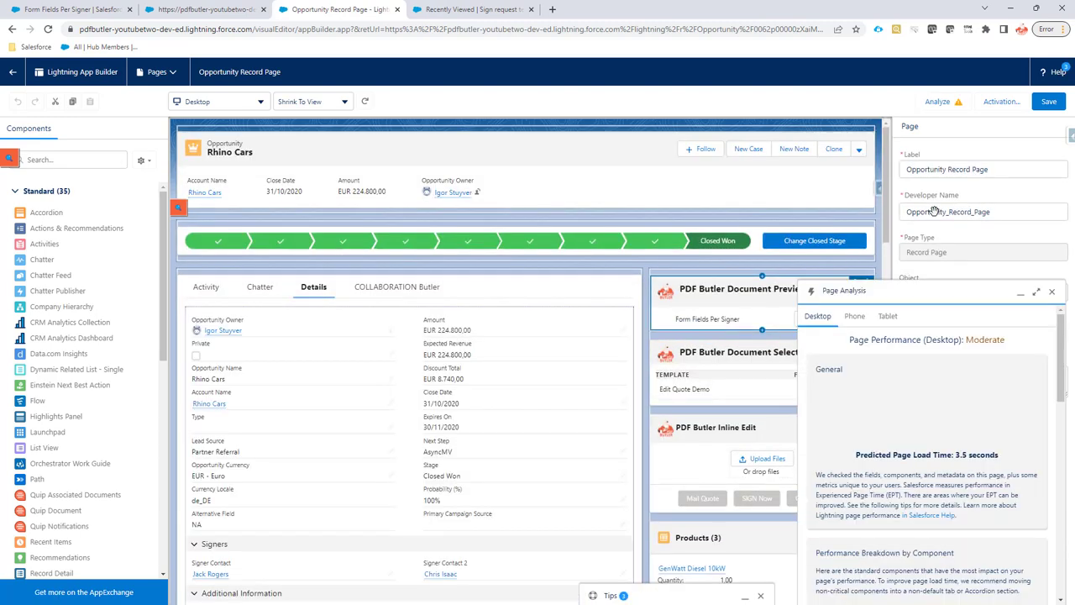
pyautogui.click(1055, 294)
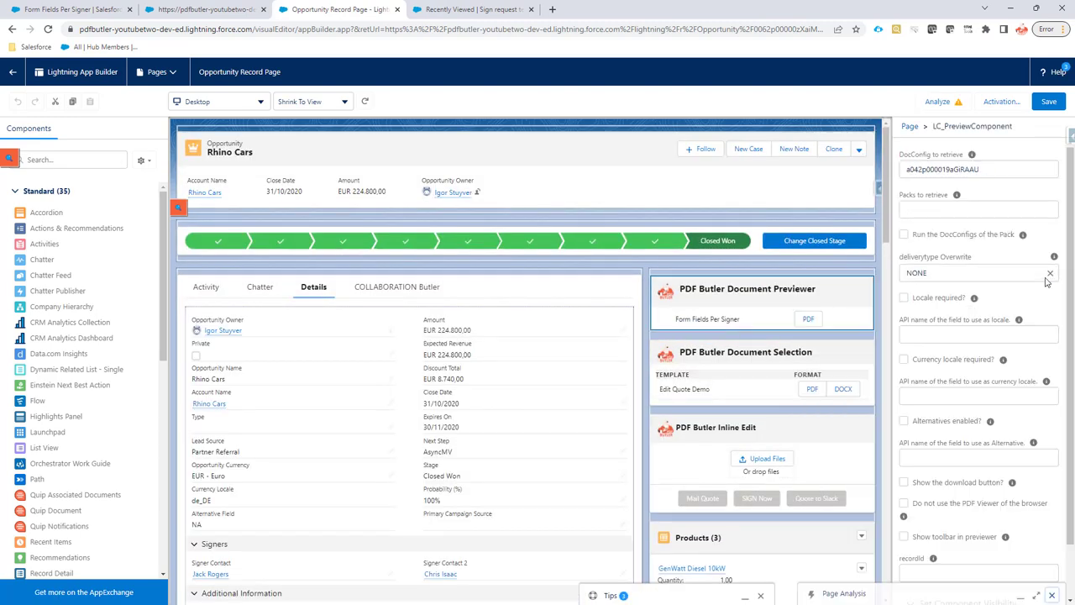
pyautogui.click(931, 211)
pyautogui.hotkey('ctrl', 'v')
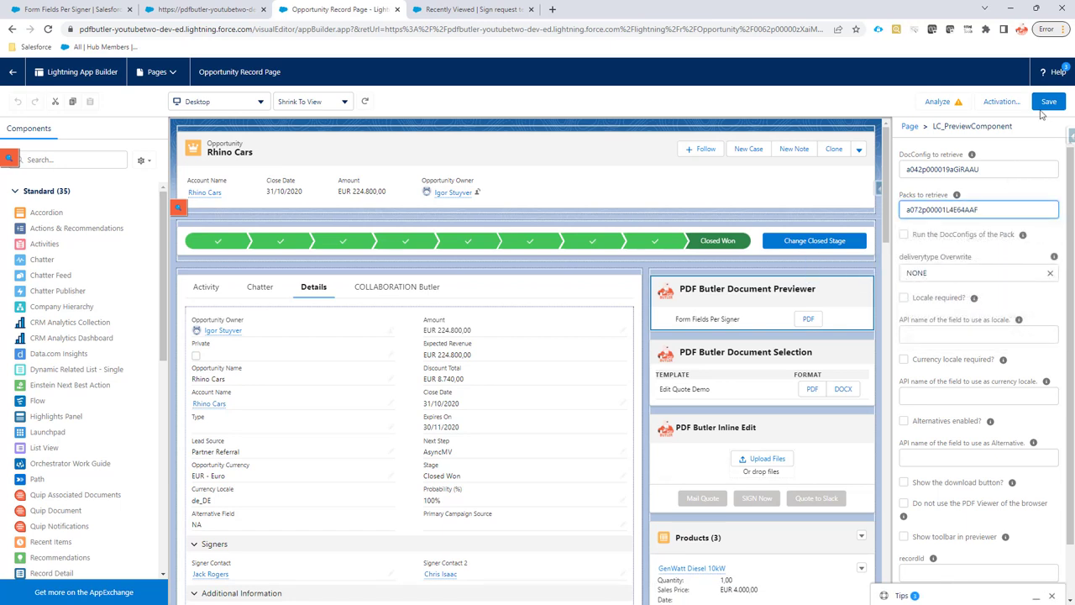
pyautogui.click(1050, 101)
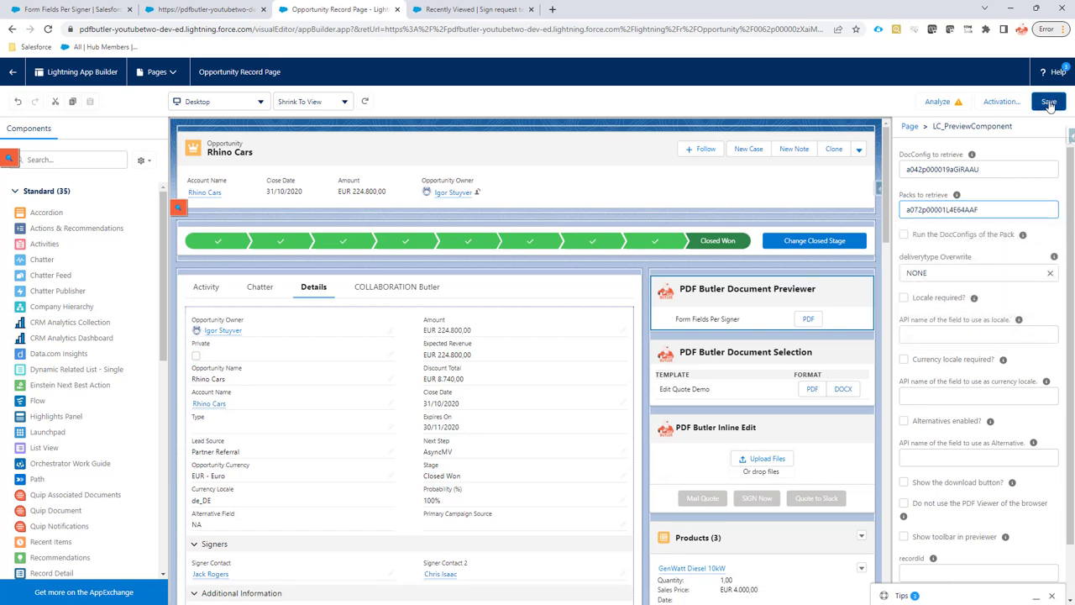
# Step: Edit the Form Fields Per Signer sign request template, enable form fields per signer, and continue to its stakeholders
pyautogui.click(470, 10)
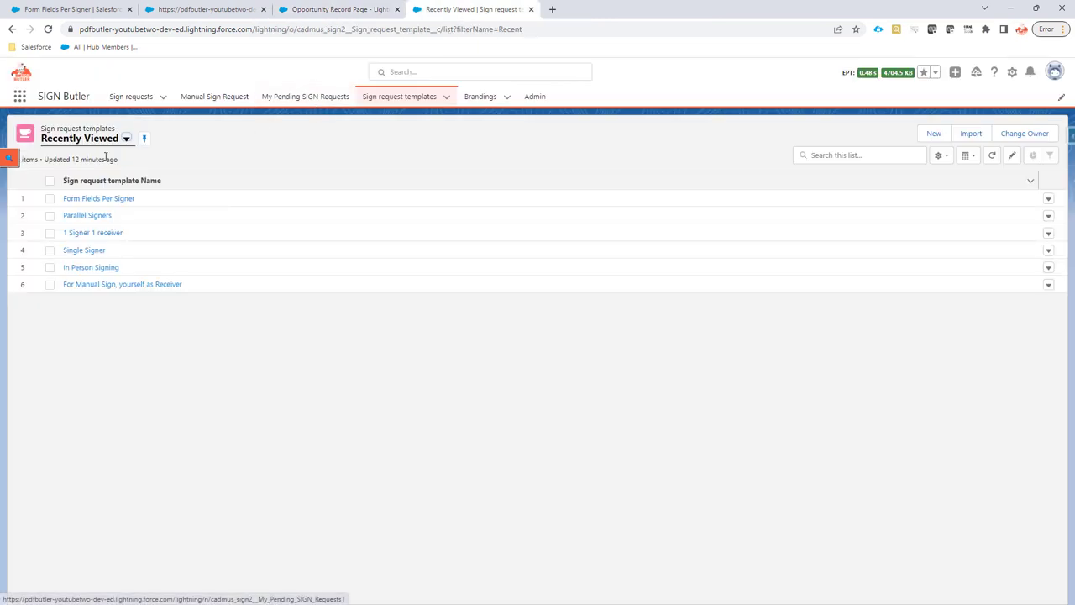
pyautogui.click(92, 200)
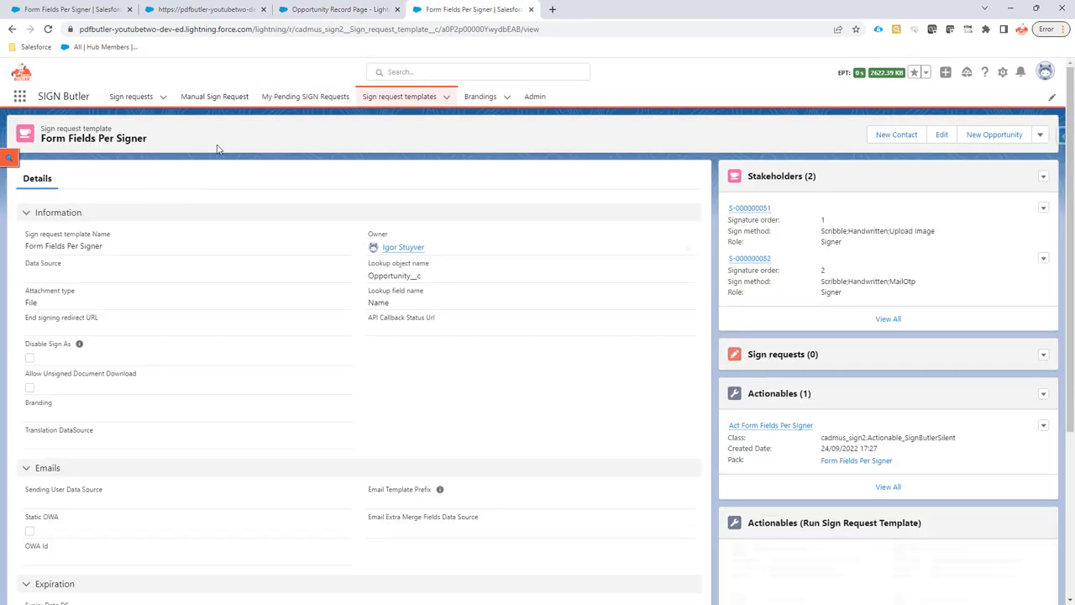
pyautogui.click(941, 135)
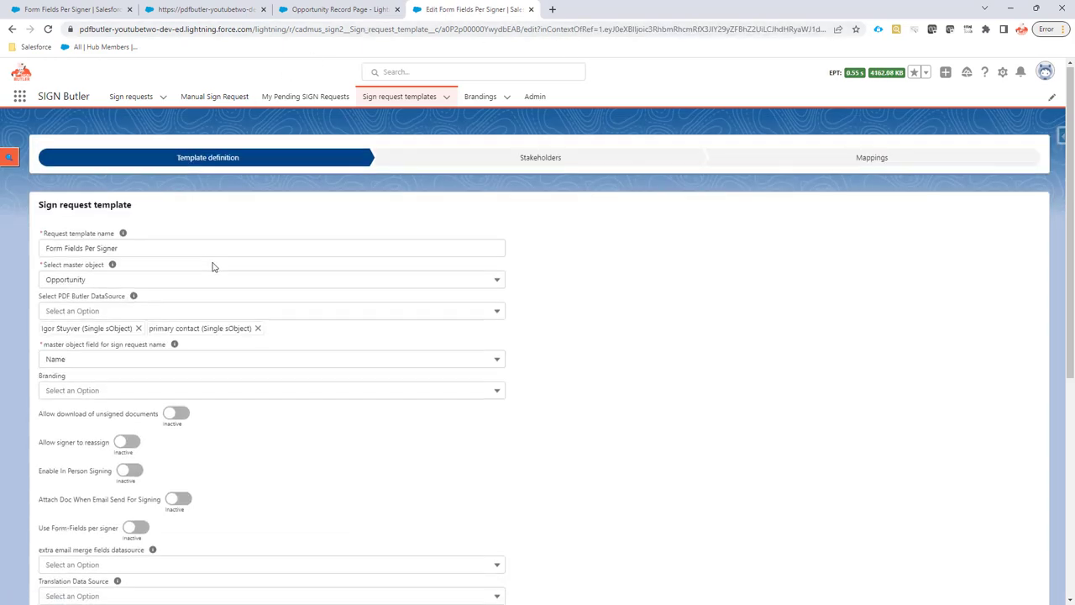
pyautogui.scroll(-2, 213, 267)
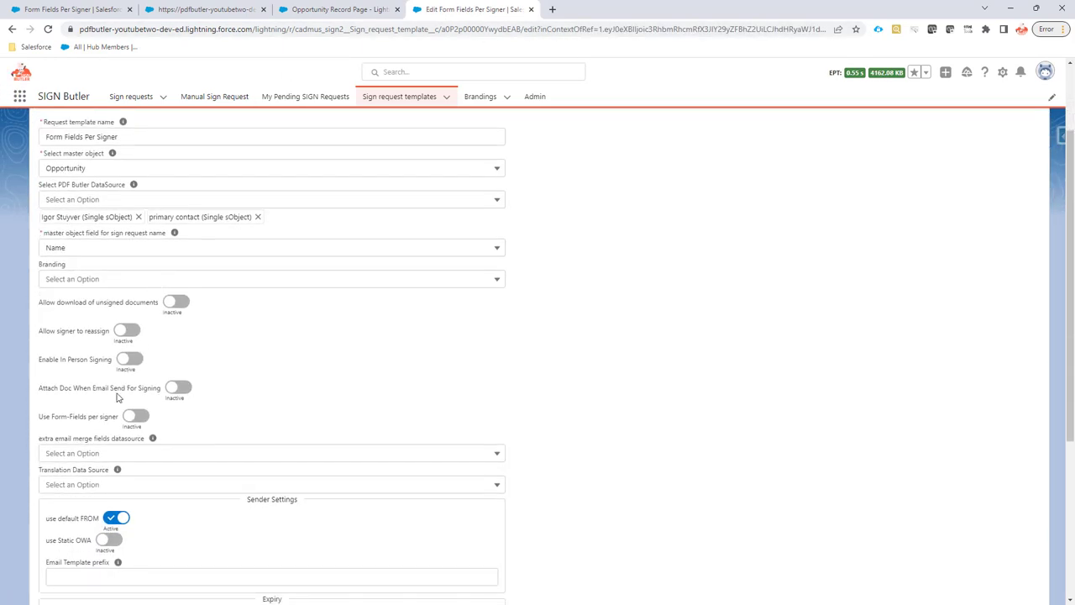
pyautogui.click(136, 416)
pyautogui.scroll(-5, 434, 343)
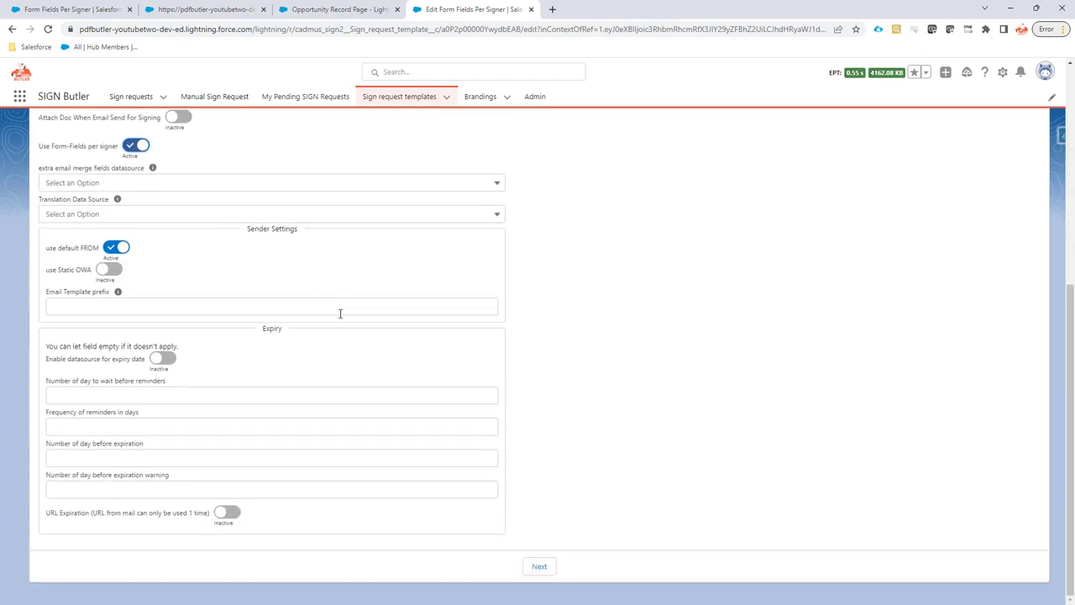
pyautogui.click(537, 569)
pyautogui.click(538, 569)
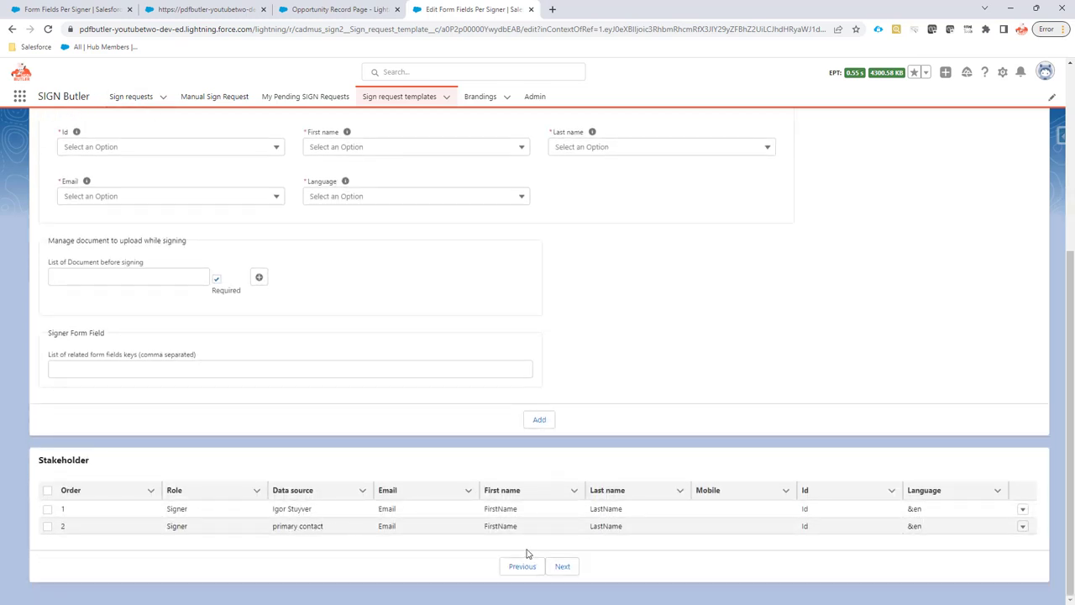
# Step: Edit the order 1 signer and paste the AgreeSigner1 merge field from the doc config into its related form fields keys, followed by a comma
pyautogui.click(1024, 509)
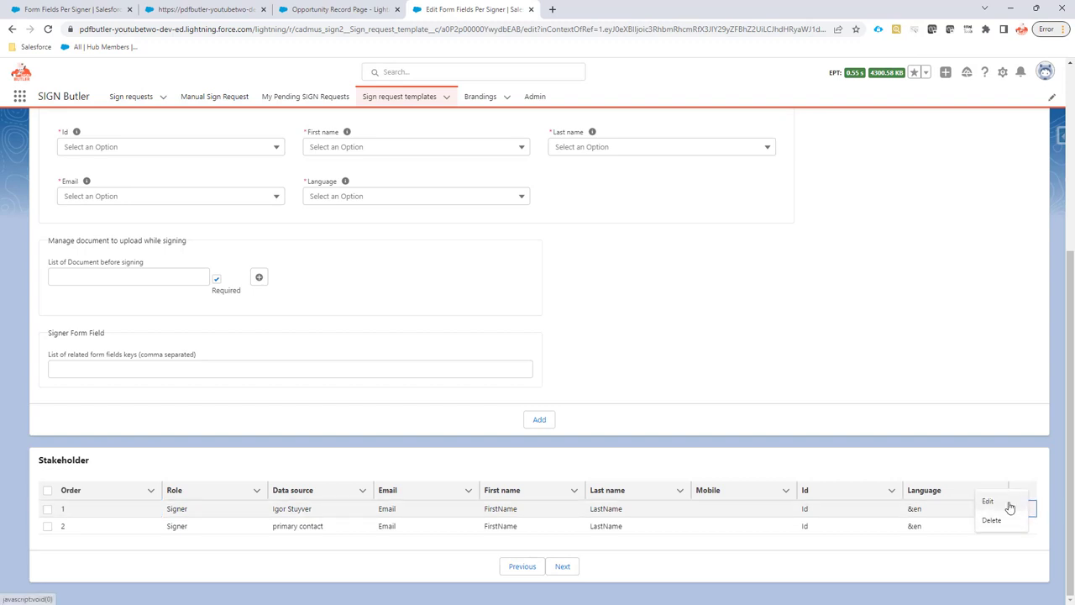
pyautogui.click(1009, 504)
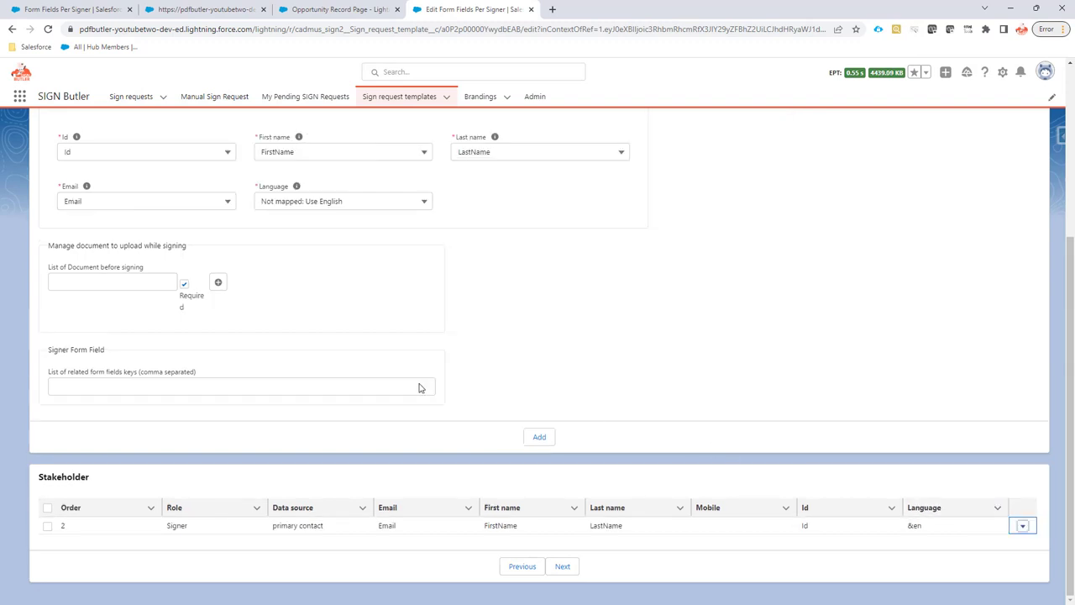
pyautogui.click(126, 385)
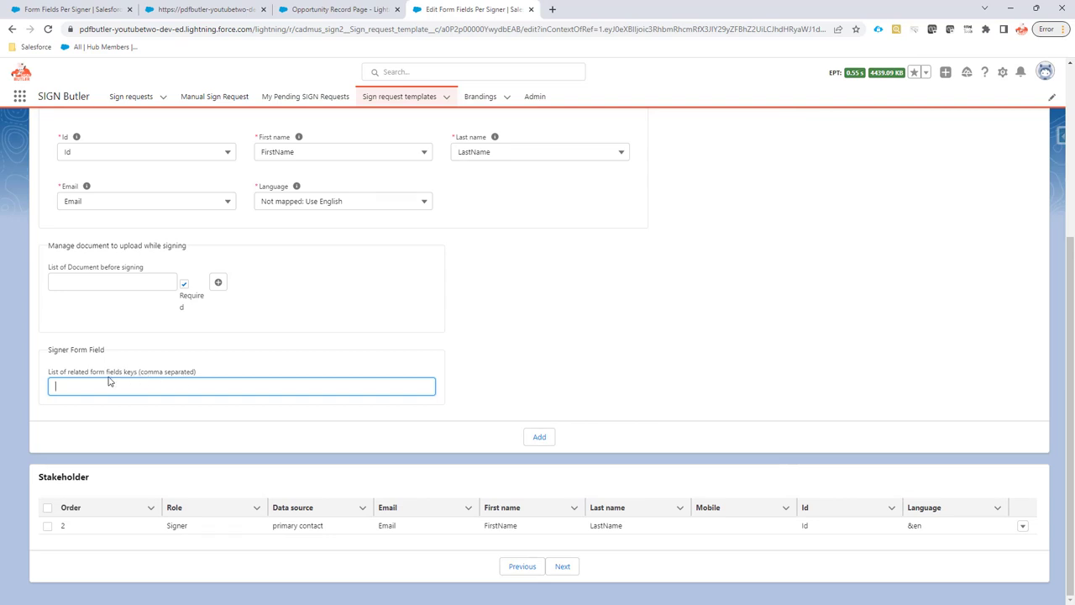
pyautogui.click(210, 10)
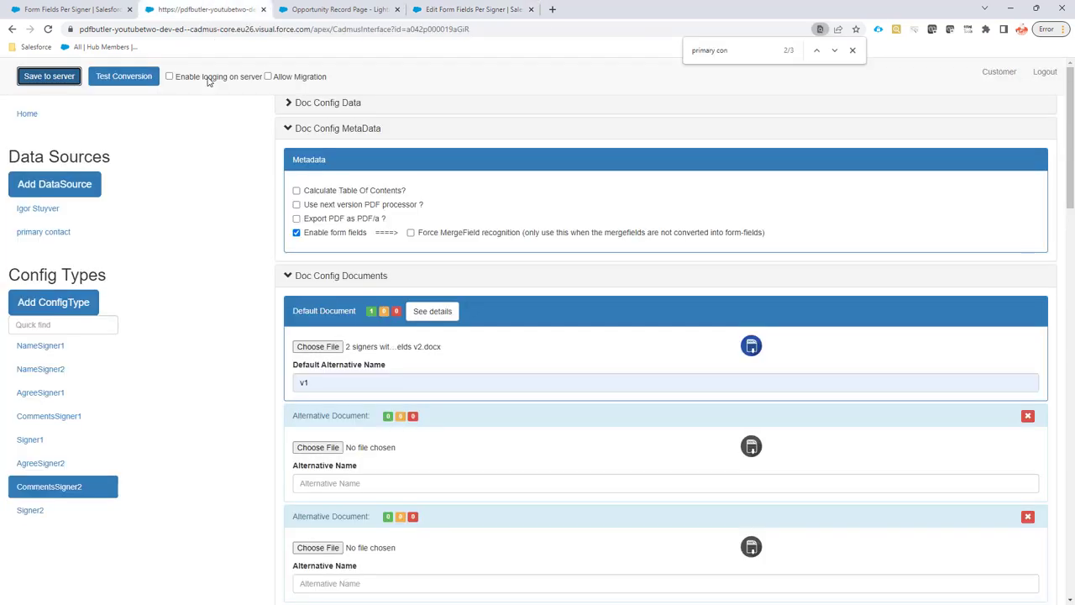
pyautogui.click(66, 356)
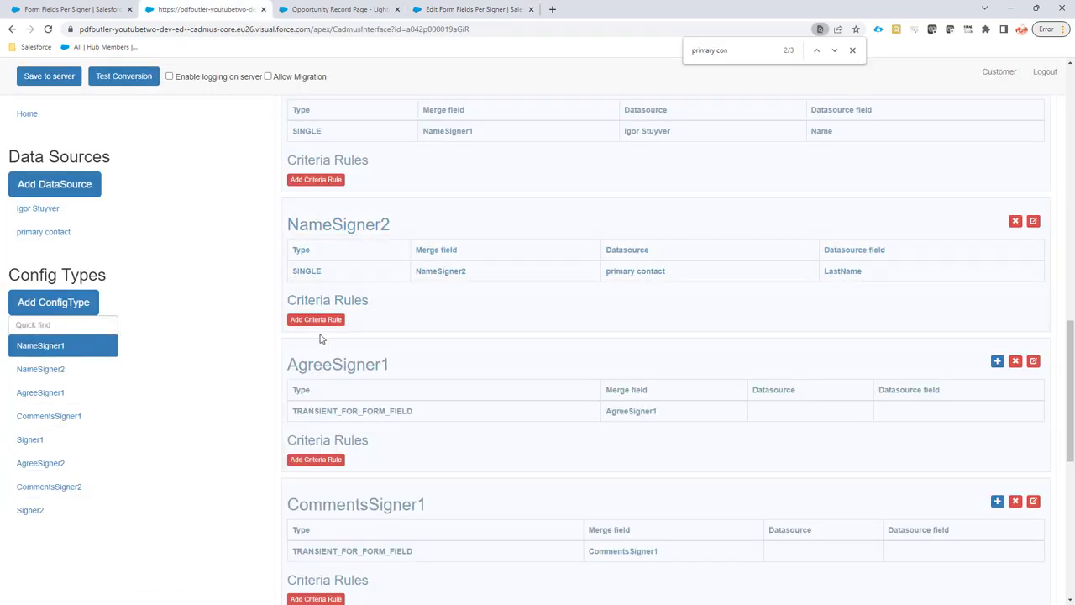
pyautogui.scroll(1, 543, 305)
pyautogui.scroll(-2, 641, 324)
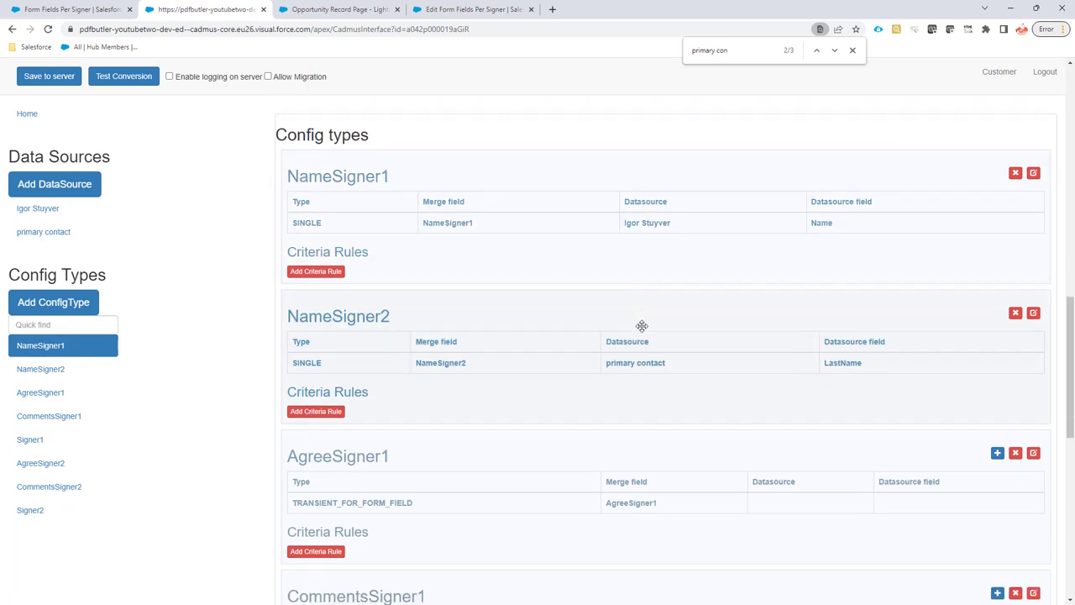
pyautogui.scroll(-1, 641, 326)
pyautogui.doubleClick(340, 301)
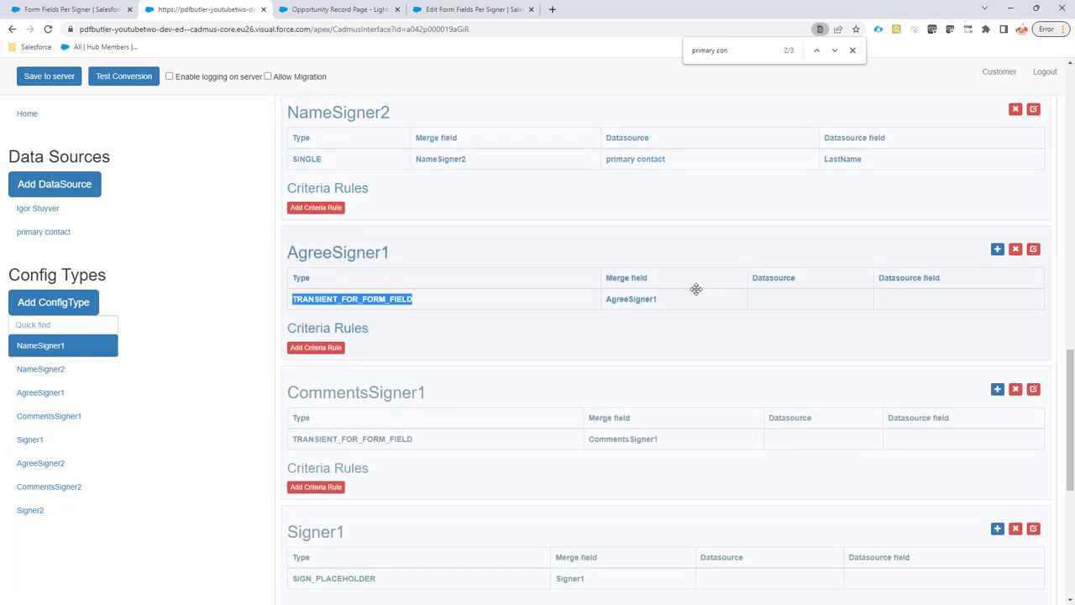
pyautogui.doubleClick(620, 300)
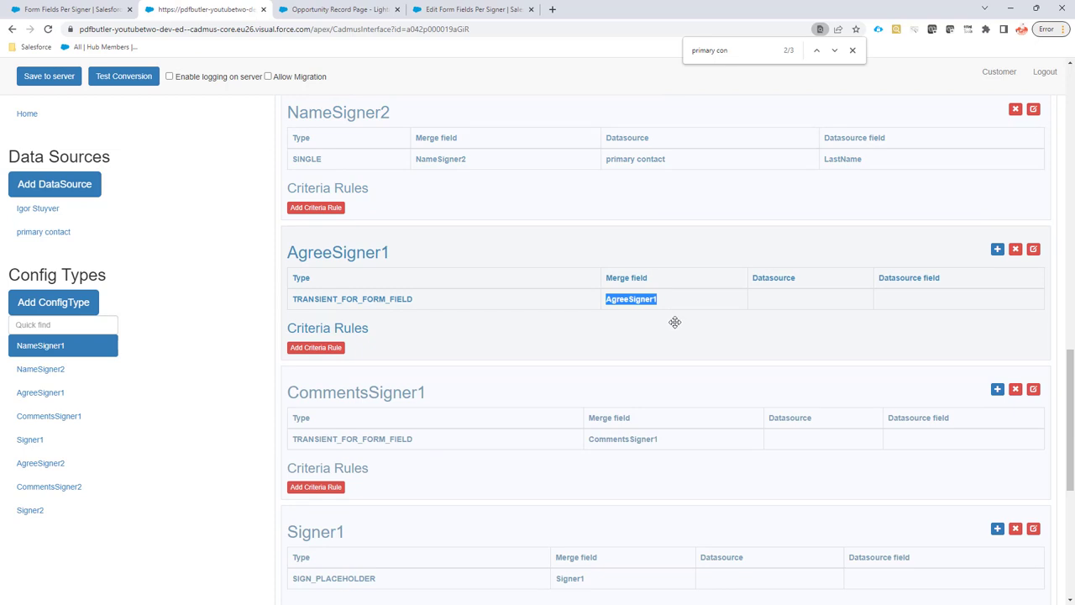
pyautogui.rightClick(642, 299)
pyautogui.click(659, 309)
pyautogui.click(437, 9)
pyautogui.hotkey('ctrl', 'v')
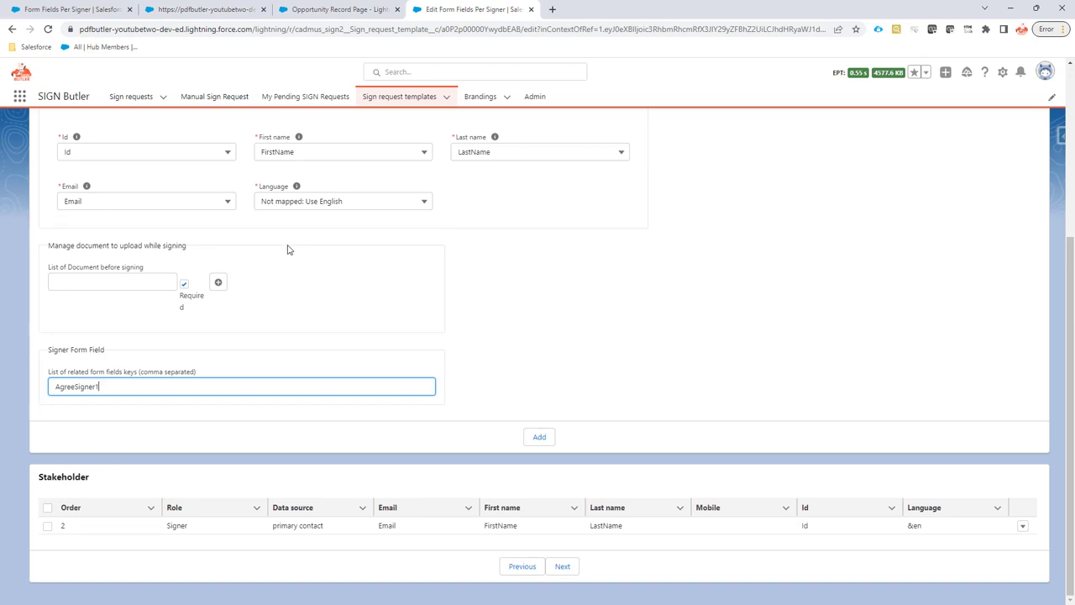
pyautogui.write(',')
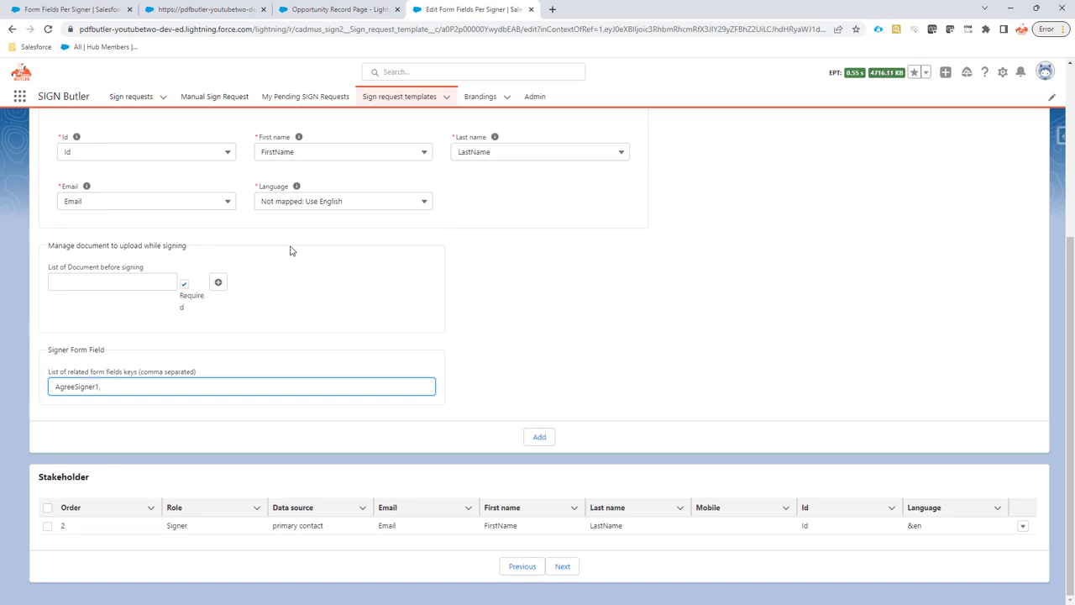
# Step: Append the CommentsSigner1 merge field from the doc config to the first signer's form fields keys and add the signer back to the stakeholders
pyautogui.click(178, 12)
pyautogui.scroll(-1, 463, 336)
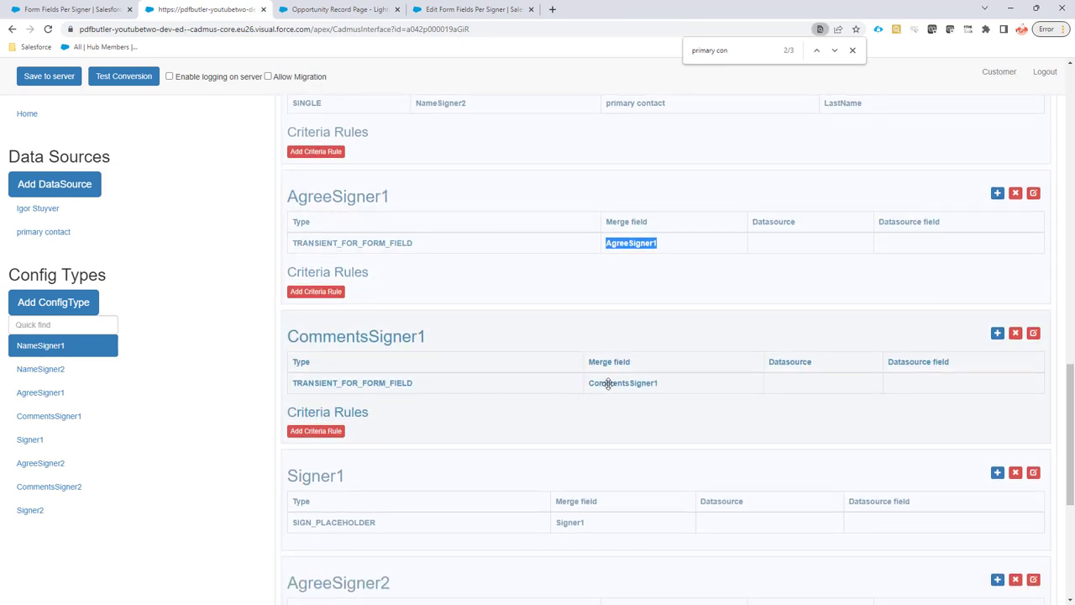
pyautogui.doubleClick(610, 383)
pyautogui.hotkey('ctrl', 'c')
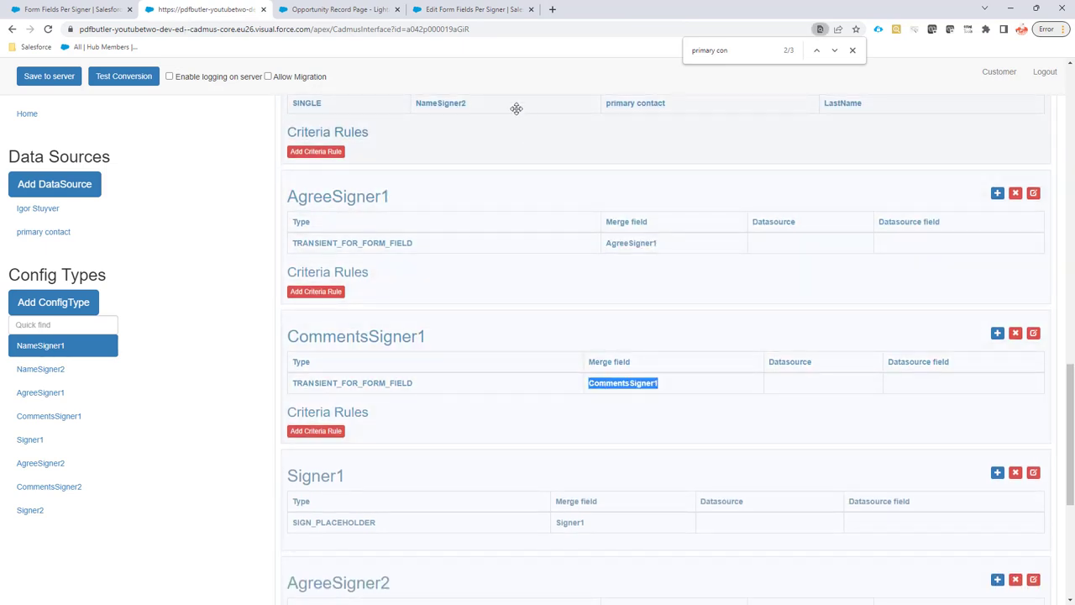
pyautogui.click(471, 10)
pyautogui.hotkey('ctrl', 'v')
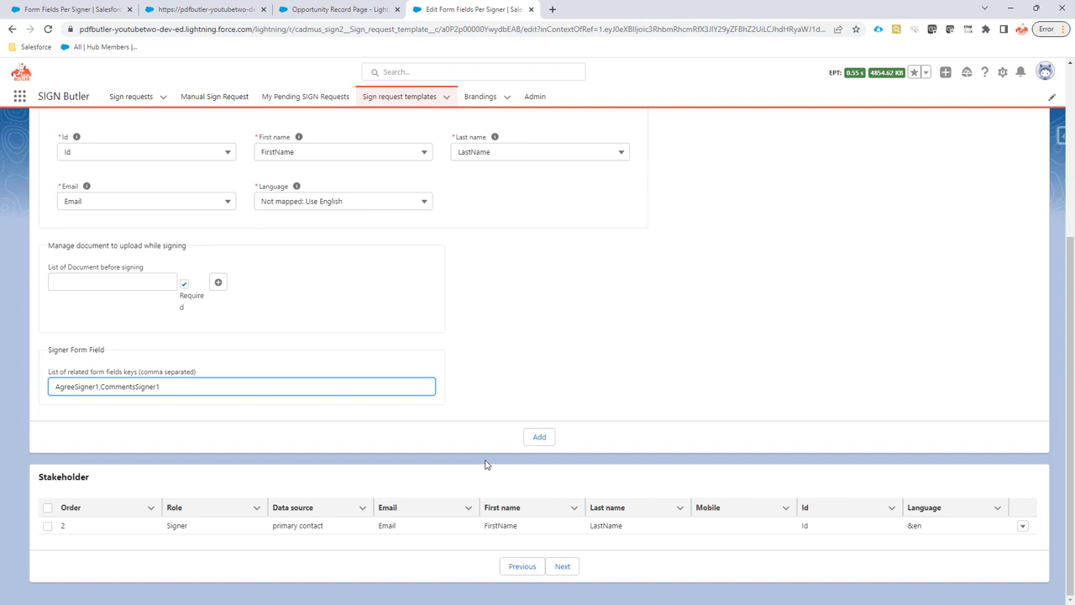
pyautogui.click(538, 438)
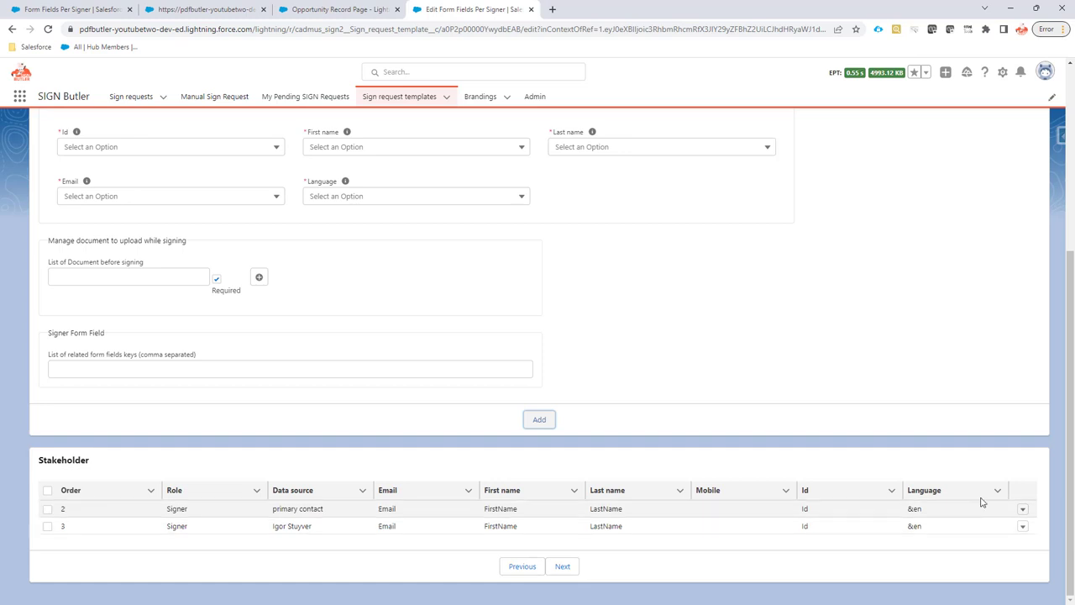
# Step: Edit the primary contact signer and paste the AgreeSigner2 merge field from the doc config into its related form fields keys
pyautogui.click(1024, 511)
pyautogui.click(995, 502)
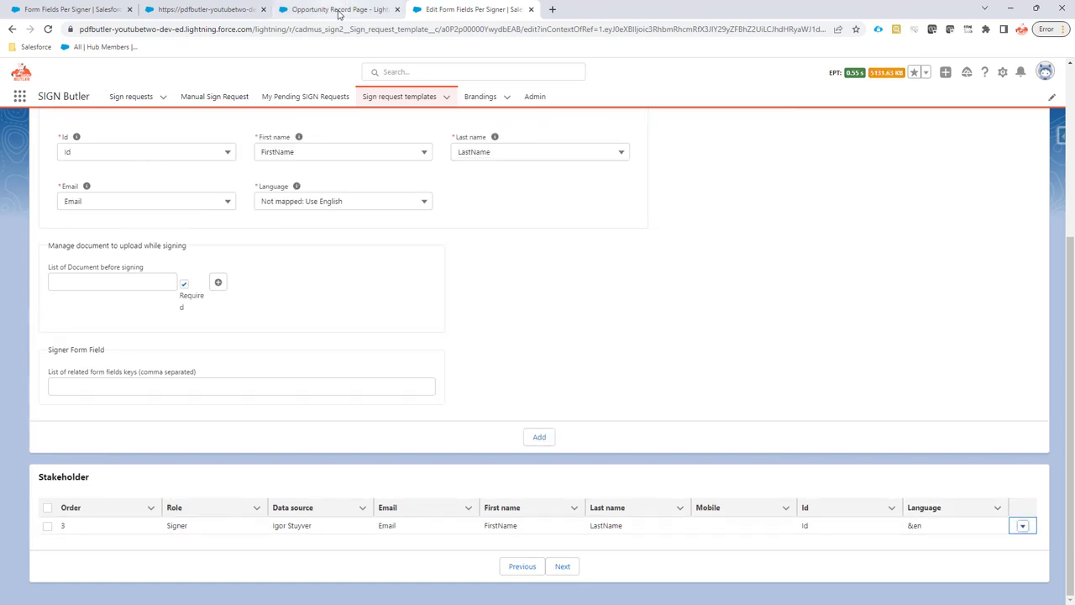
pyautogui.click(202, 9)
pyautogui.scroll(-3, 437, 328)
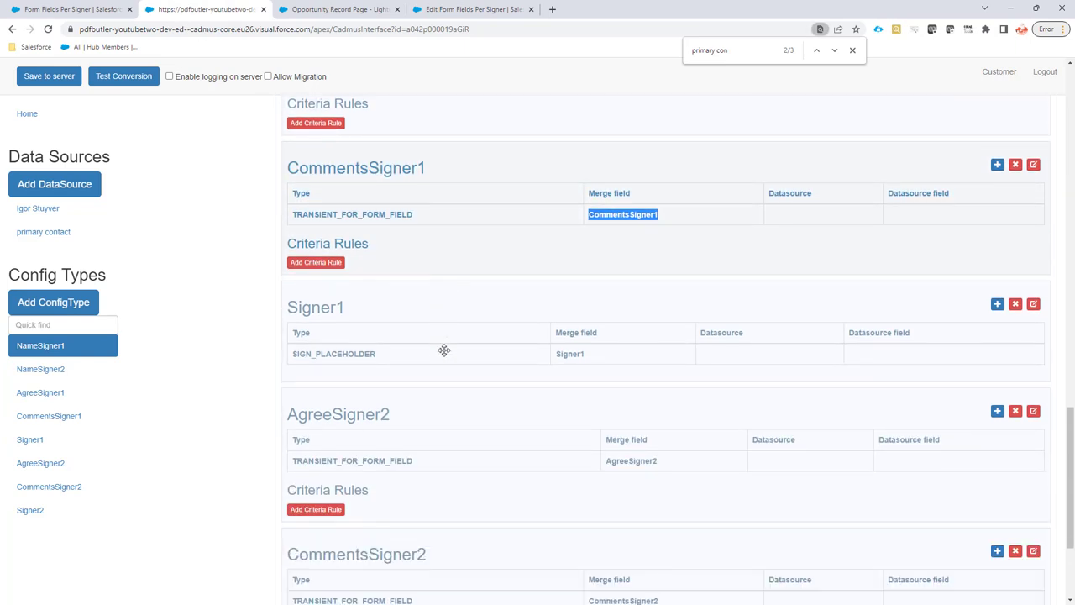
pyautogui.scroll(-1, 445, 350)
pyautogui.doubleClick(619, 349)
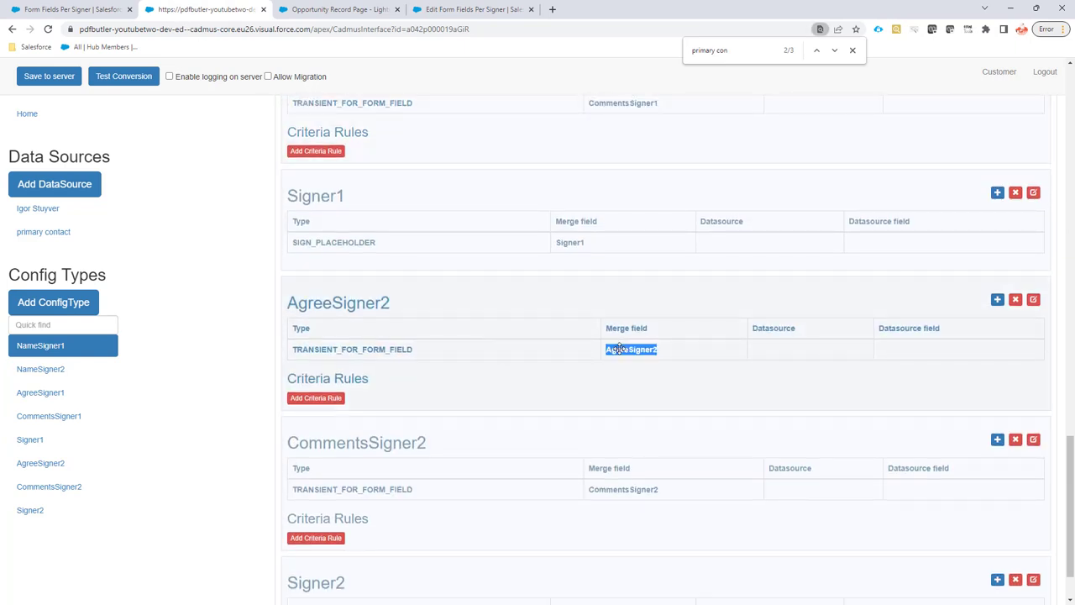
pyautogui.click(475, 10)
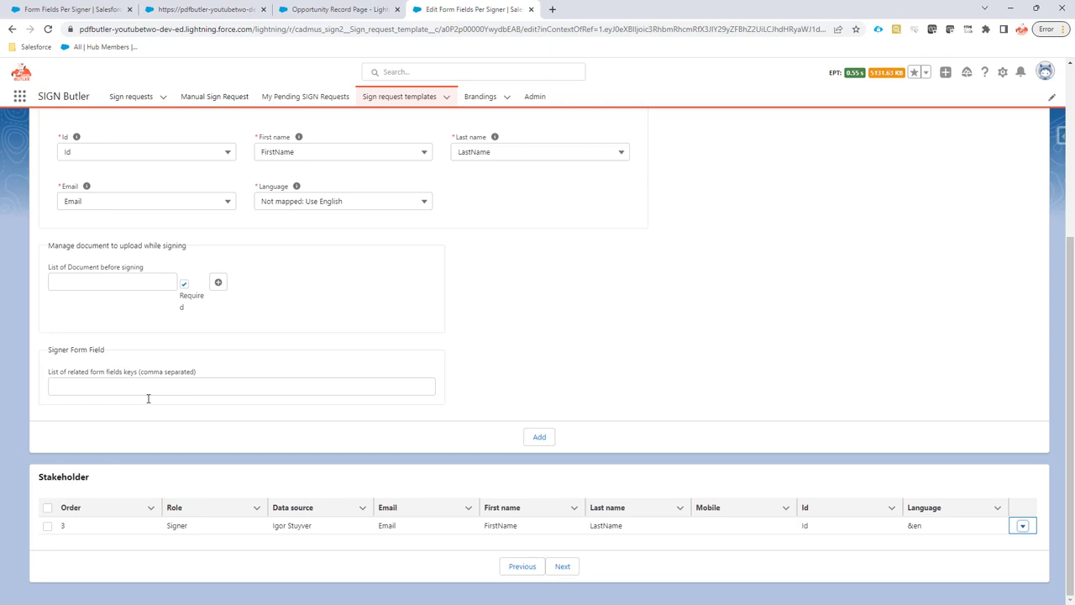
pyautogui.click(139, 385)
pyautogui.hotkey('ctrl', 'v')
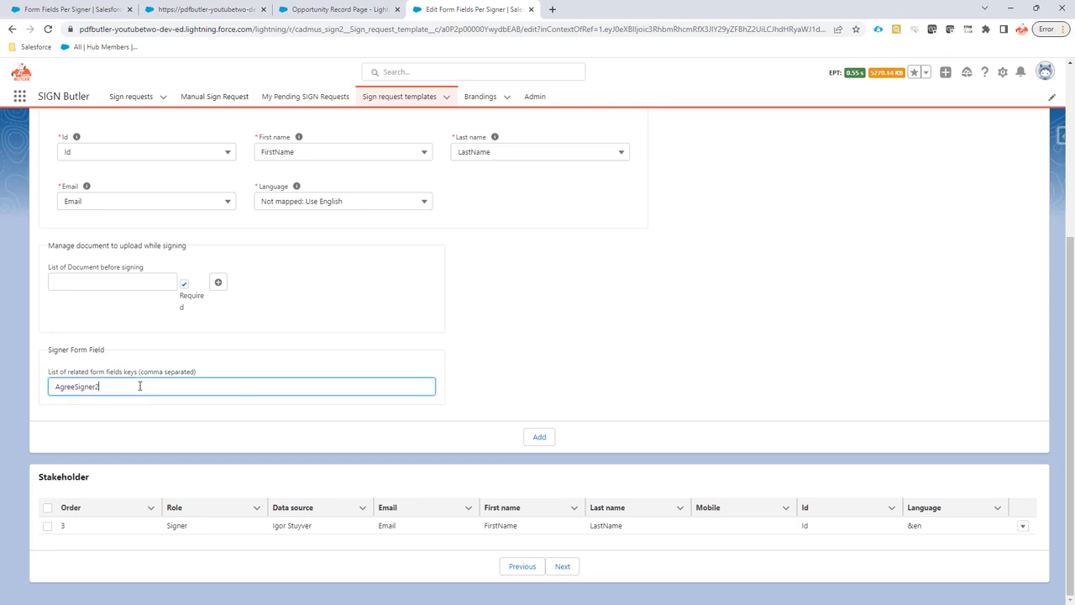
# Step: Append the CommentsSigner2 merge field from the doc config to the primary contact signer's form fields keys, separated by a comma
pyautogui.click(206, 10)
pyautogui.scroll(-1, 519, 367)
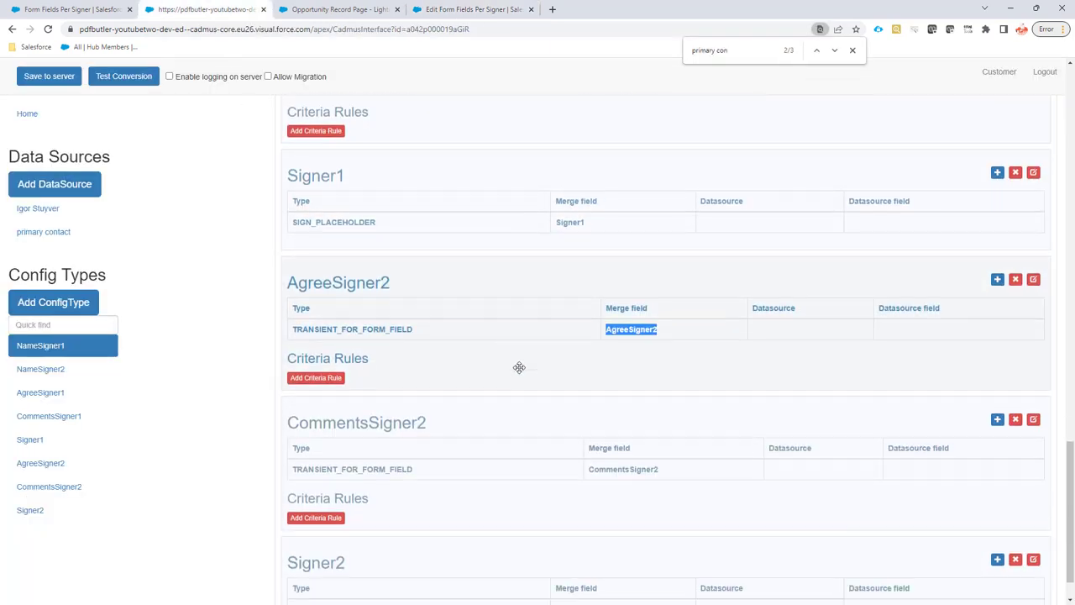
pyautogui.doubleClick(605, 432)
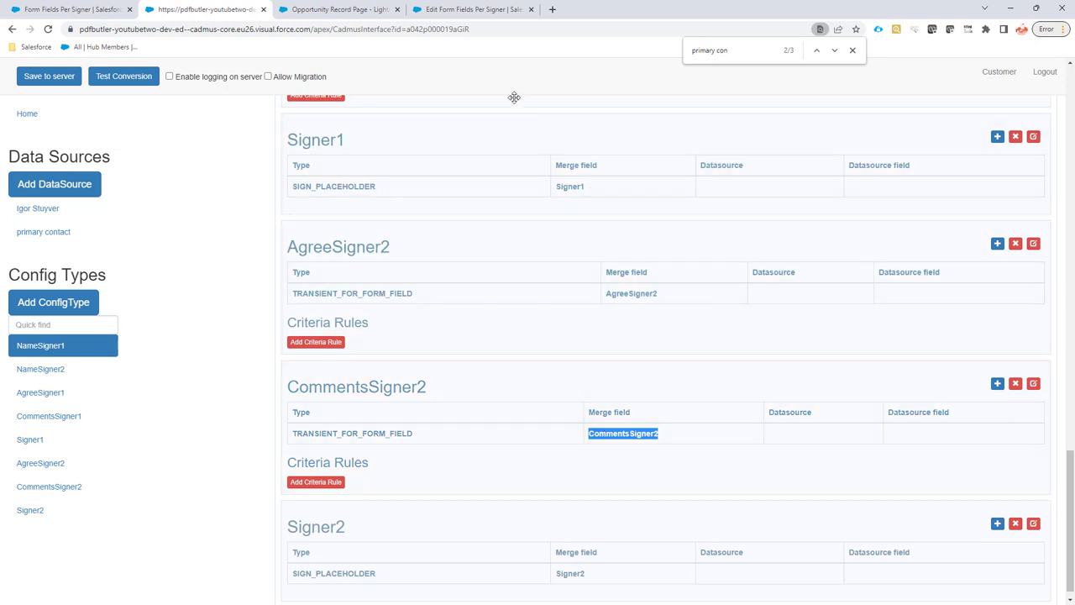
pyautogui.click(475, 10)
pyautogui.click(243, 393)
pyautogui.write(',')
pyautogui.hotkey('ctrl', 'v')
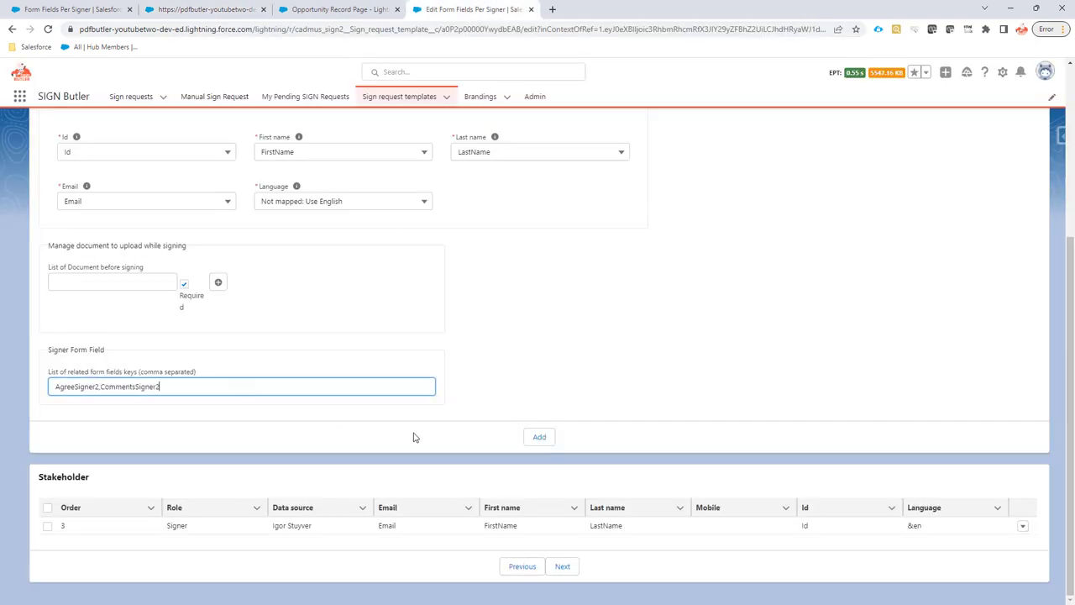
# Step: Add the primary contact signer back to the stakeholders and finish the sign request template through its mappings
pyautogui.click(527, 437)
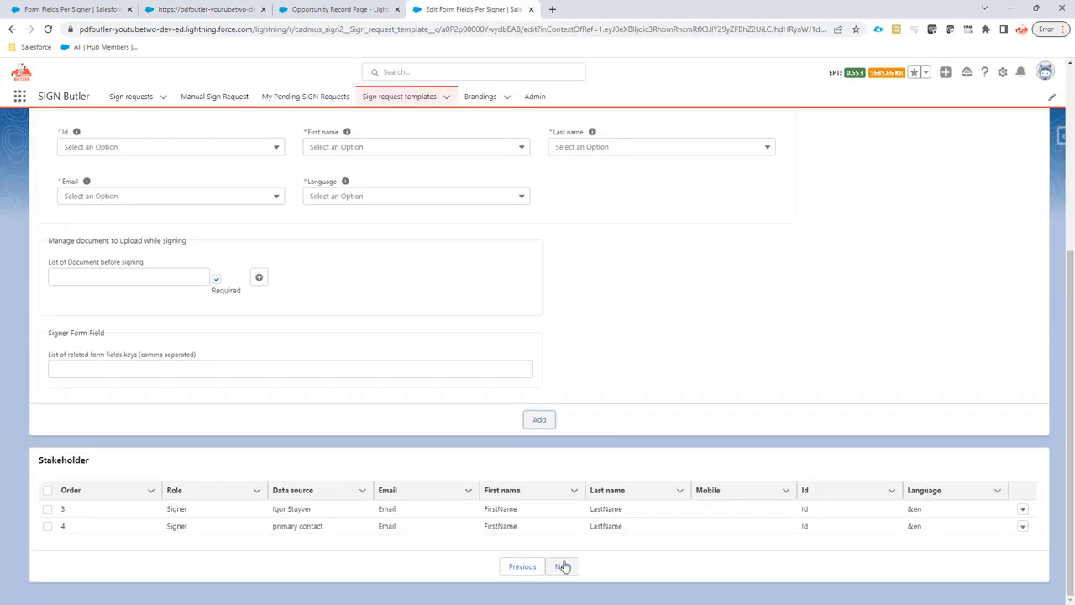
pyautogui.click(563, 566)
pyautogui.click(569, 332)
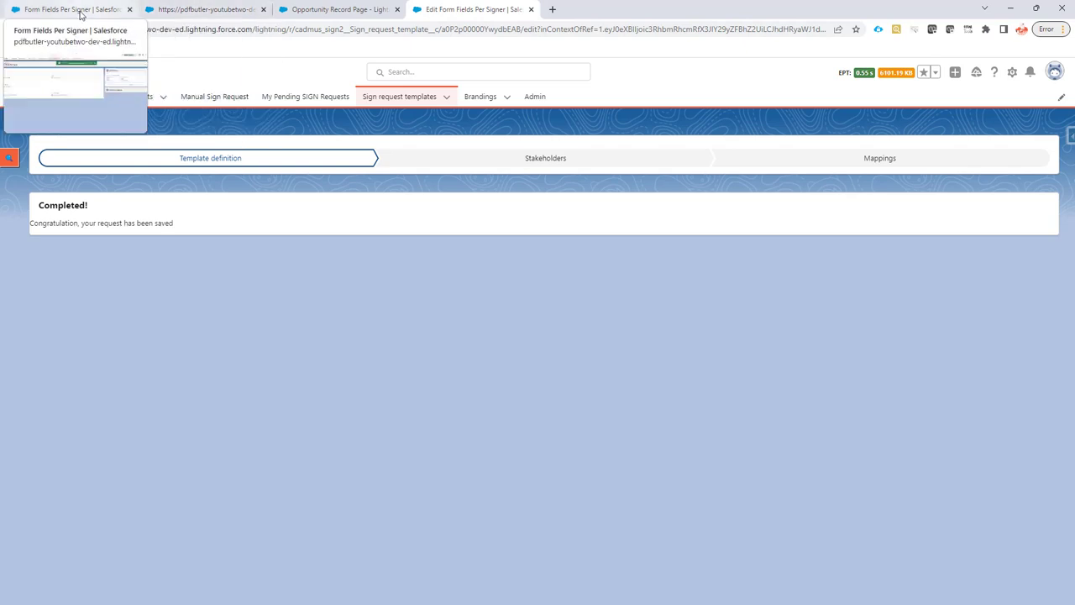
# Step: Save the Opportunity Record Page in Lightning App Builder and return to the Rhino Cars opportunity
pyautogui.click(337, 10)
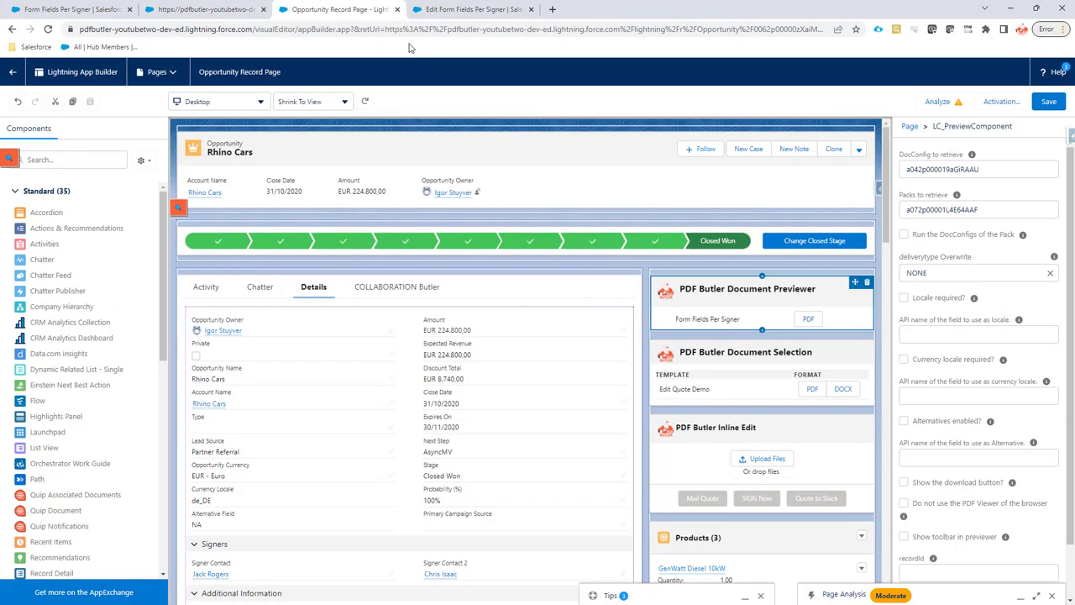
pyautogui.click(1049, 102)
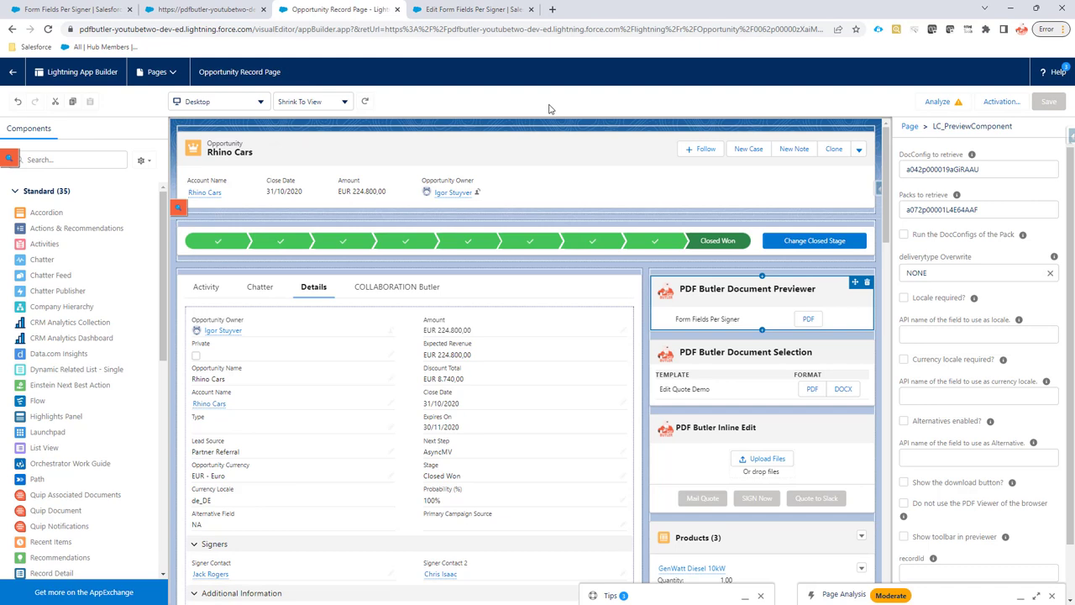
pyautogui.click(8, 73)
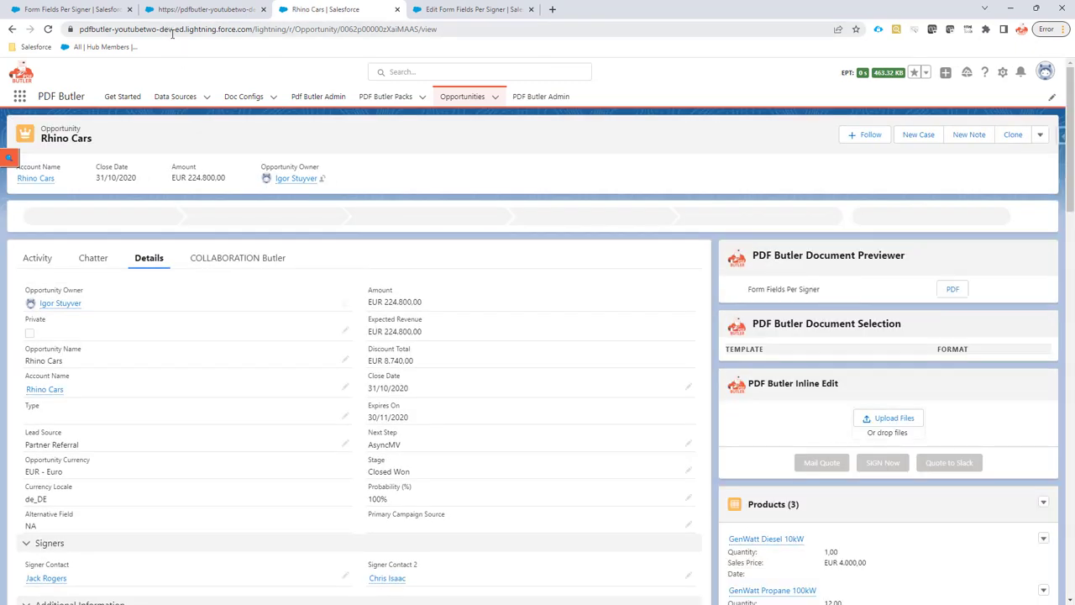
# Step: Preview the Form Fields Per Signer PDF from the Rhino Cars opportunity and send it for signing with the Form Fields Per Signer action
pyautogui.click(951, 290)
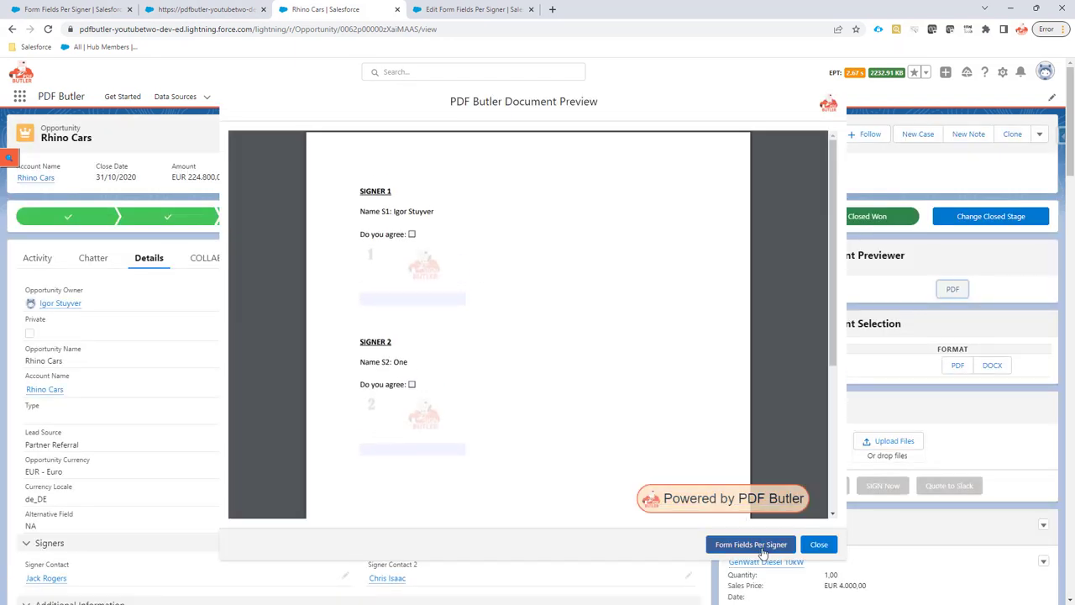
pyautogui.click(760, 546)
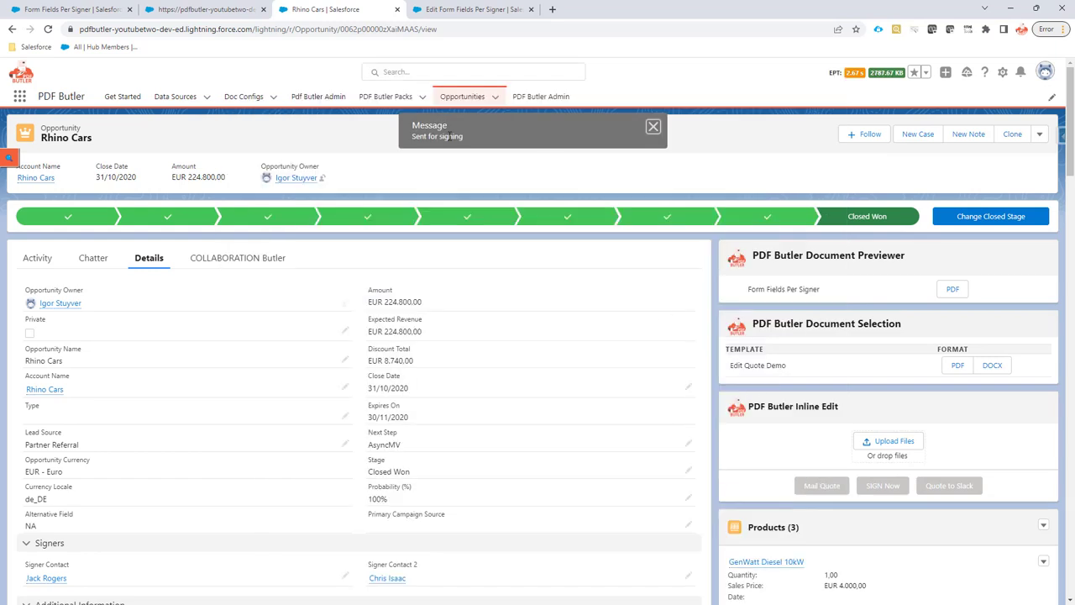
# Step: Open the newest Rhino Cars sign request in SIGN Butler and examine both signers' form fields on the first signer's signing page
pyautogui.click(461, 11)
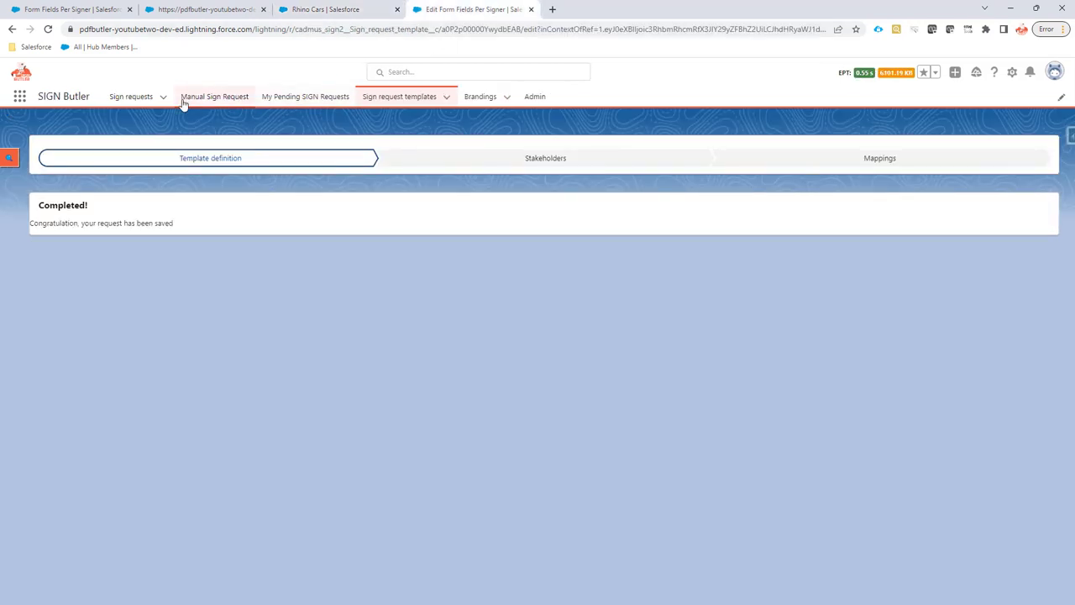
pyautogui.click(138, 98)
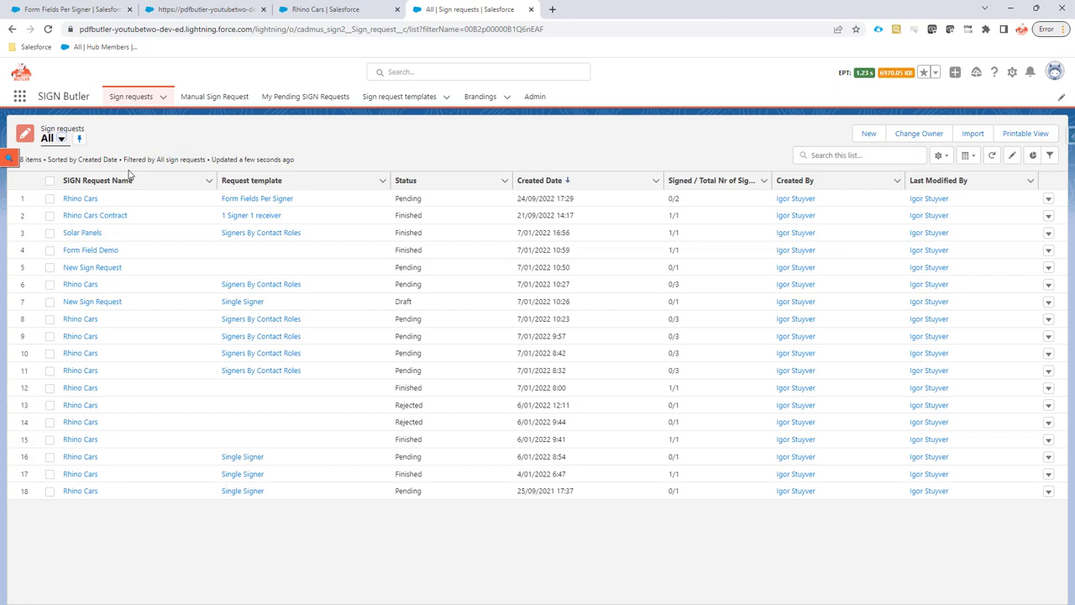
pyautogui.click(92, 212)
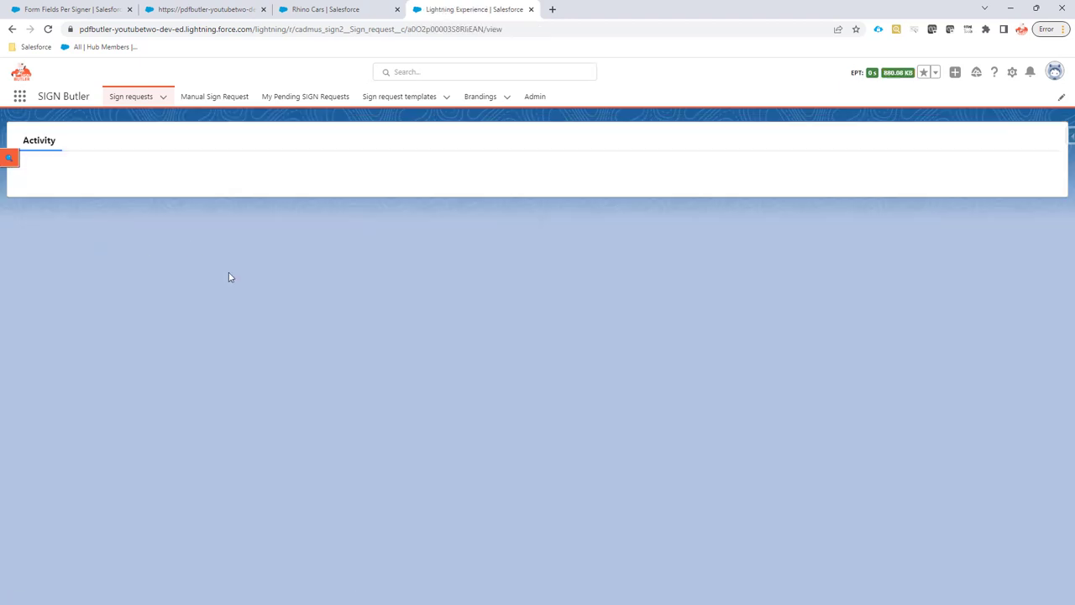
pyautogui.scroll(-2, 168, 370)
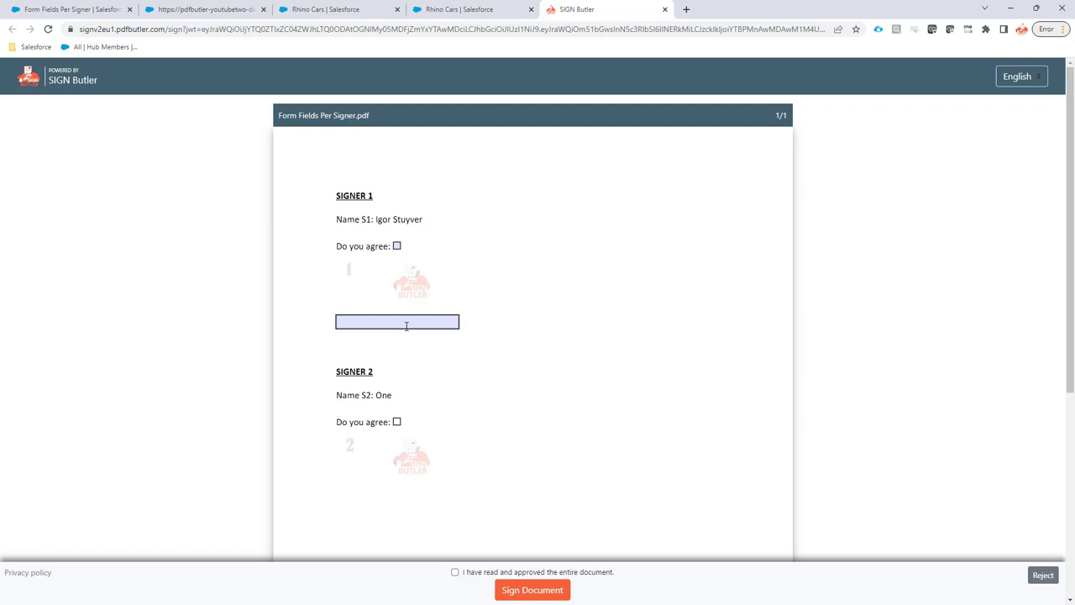
pyautogui.scroll(-2, 406, 336)
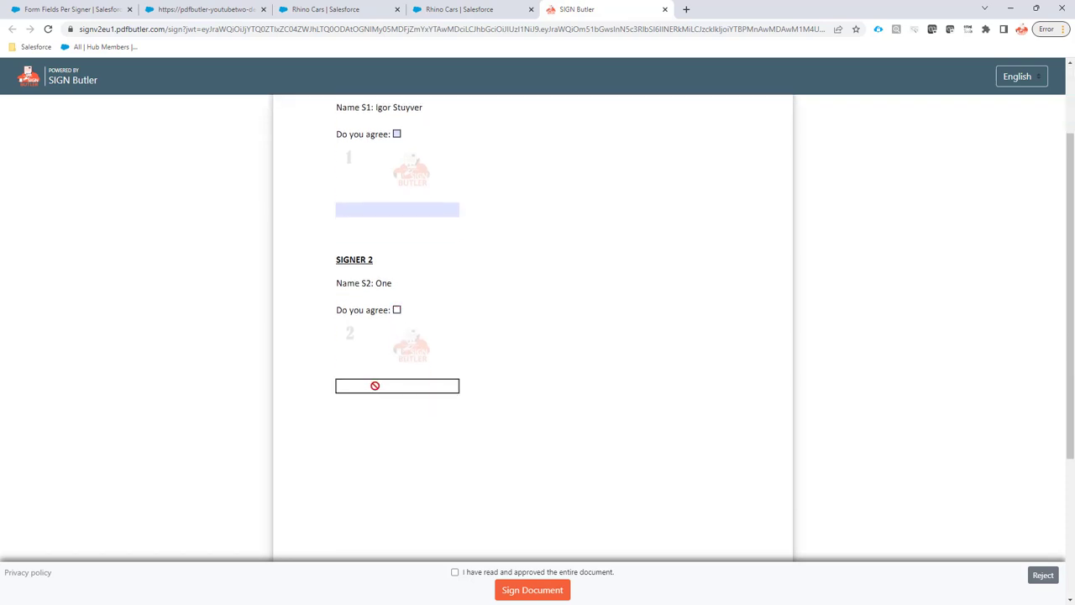
pyautogui.scroll(1, 371, 287)
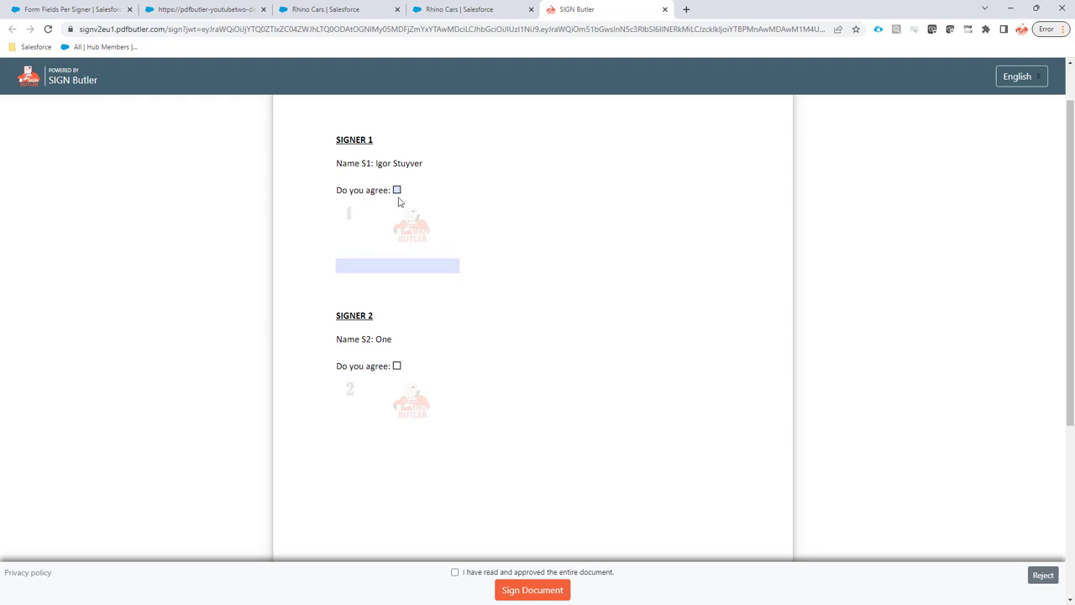
# Step: Fill the first signer's text field with "Yey, works great", approve the entire document and try to sign without ticking the agreement box
pyautogui.click(386, 265)
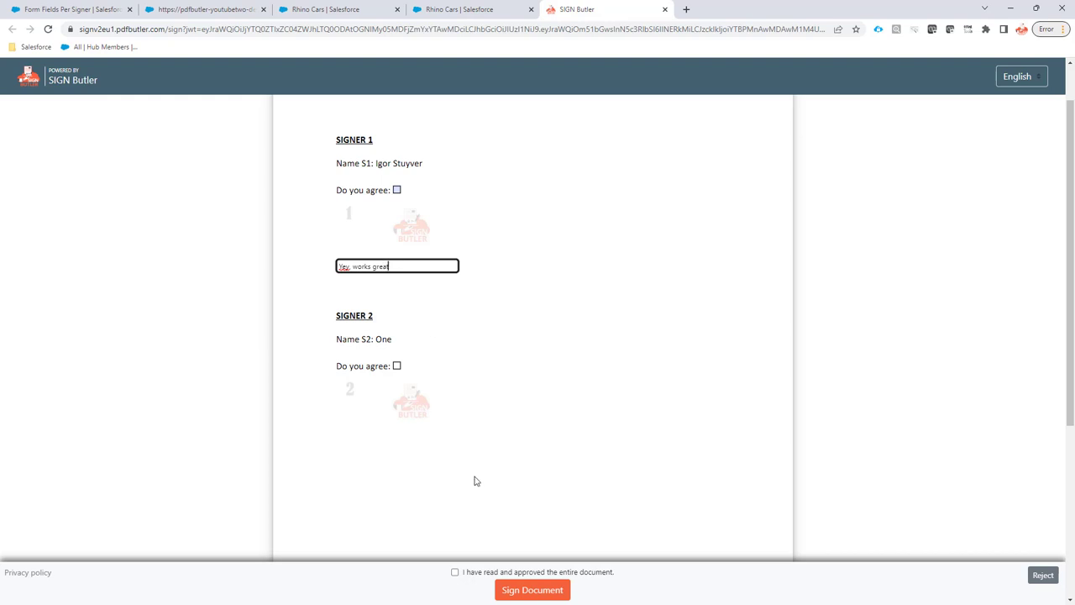
pyautogui.scroll(-3, 470, 470)
pyautogui.click(484, 573)
pyautogui.click(514, 589)
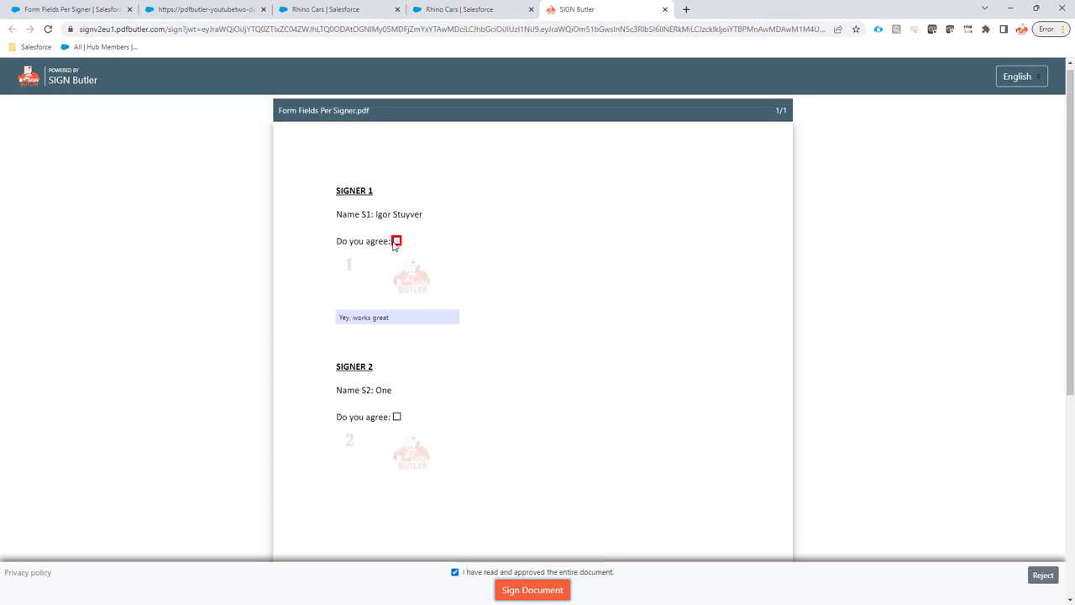
# Step: Tick the first signer's "Do you agree" box and sign the document with the first handwritten signature style
pyautogui.click(395, 241)
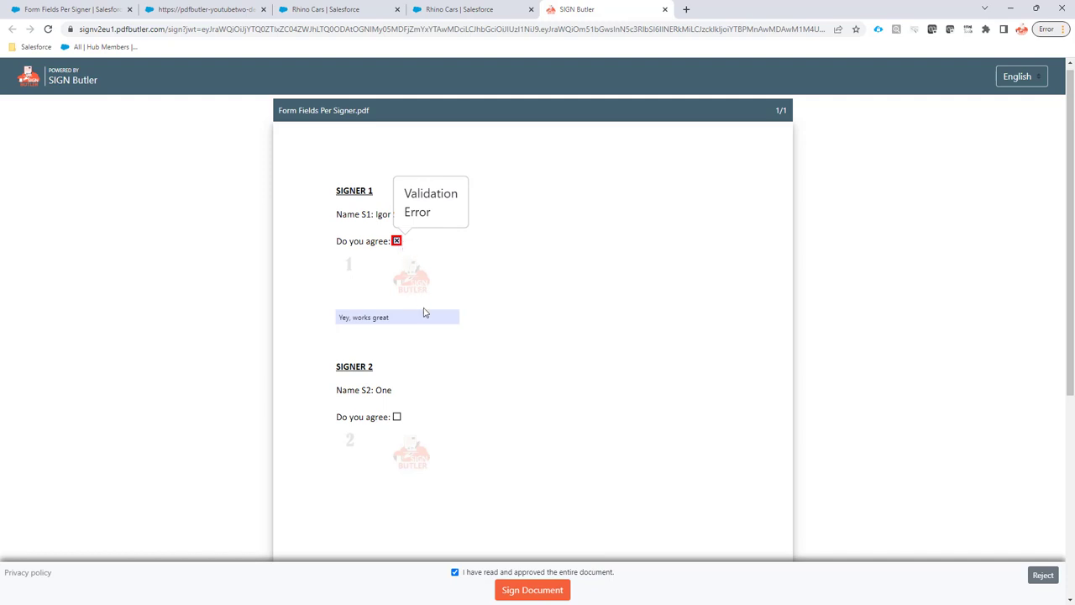
pyautogui.scroll(-4, 478, 458)
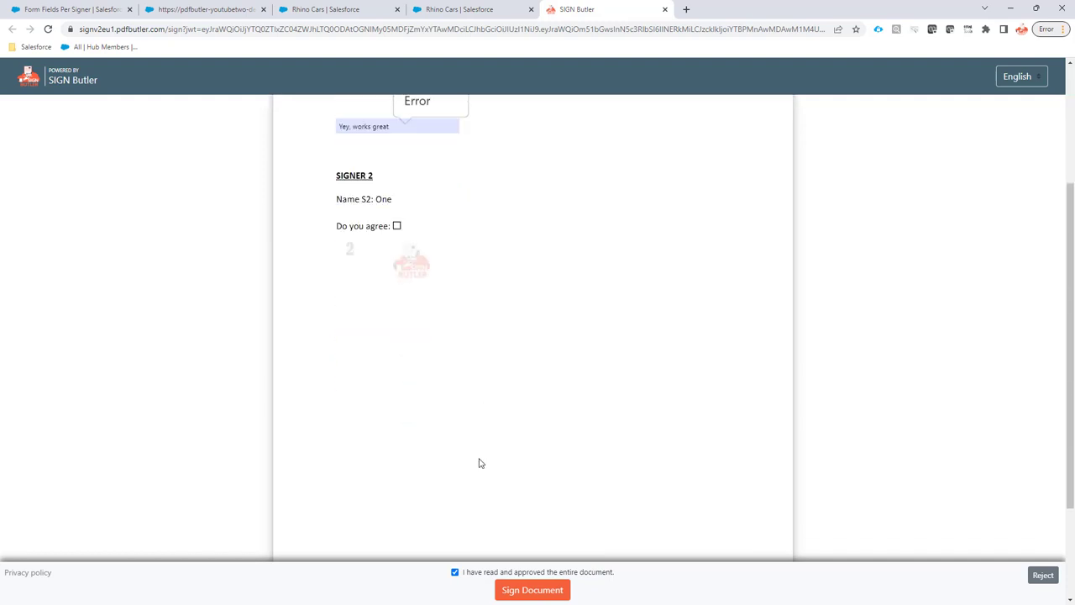
pyautogui.click(521, 591)
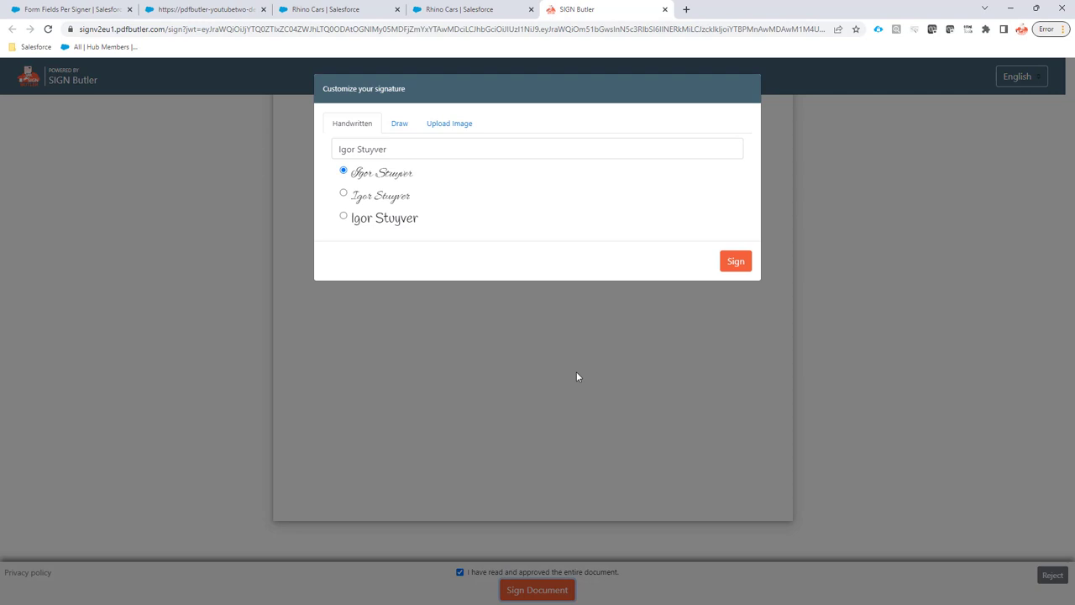
pyautogui.click(735, 262)
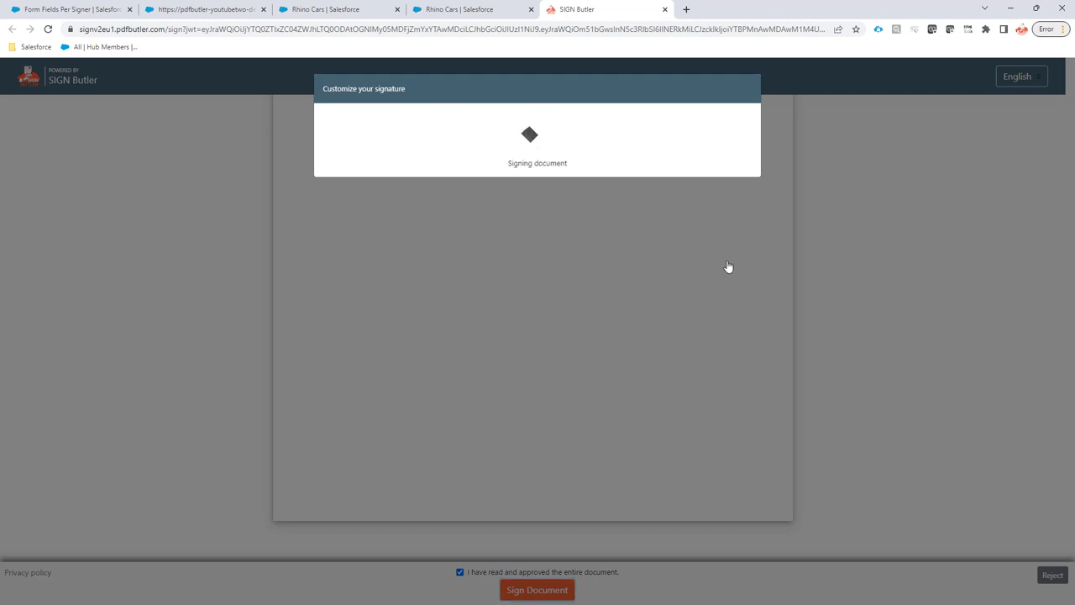
# Step: Open the second signer's signing page from the sign request, tick "Do you agree" and enter "For me as well!" in the text field
pyautogui.click(431, 10)
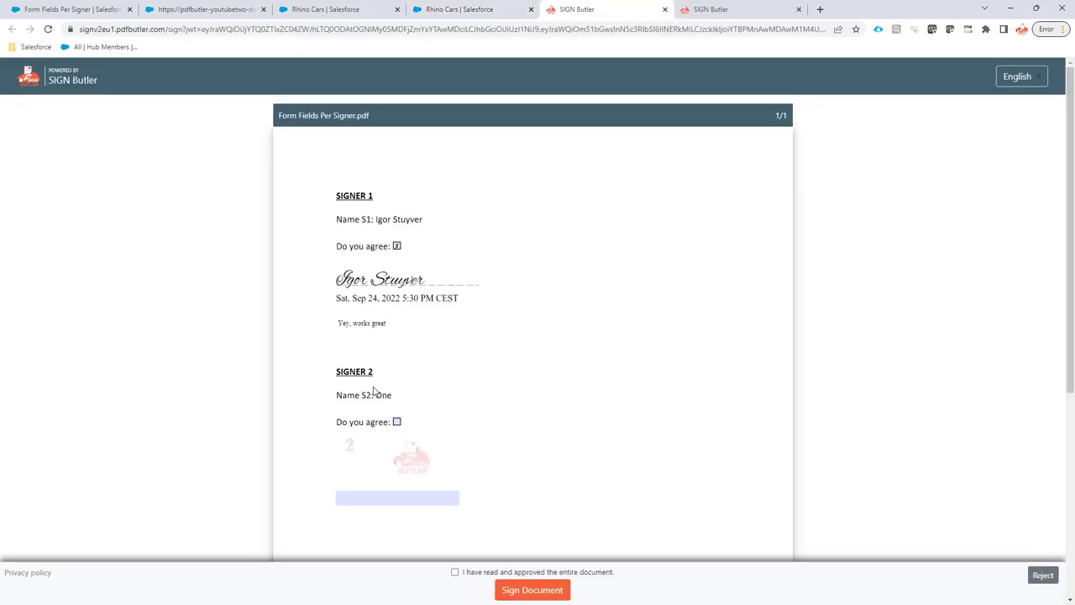
pyautogui.scroll(-1, 374, 391)
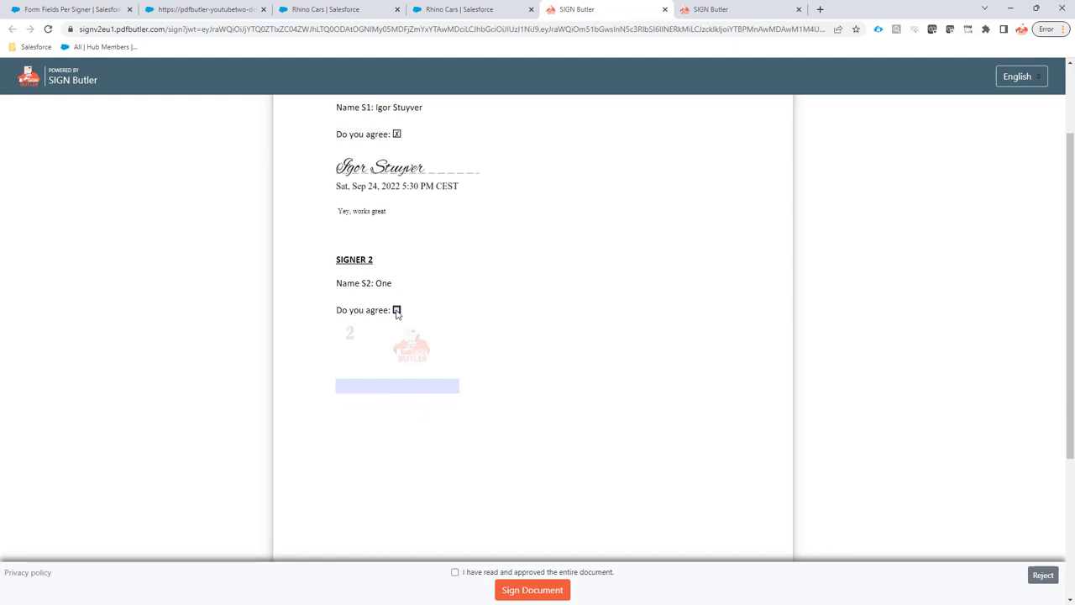
pyautogui.click(397, 311)
pyautogui.click(404, 384)
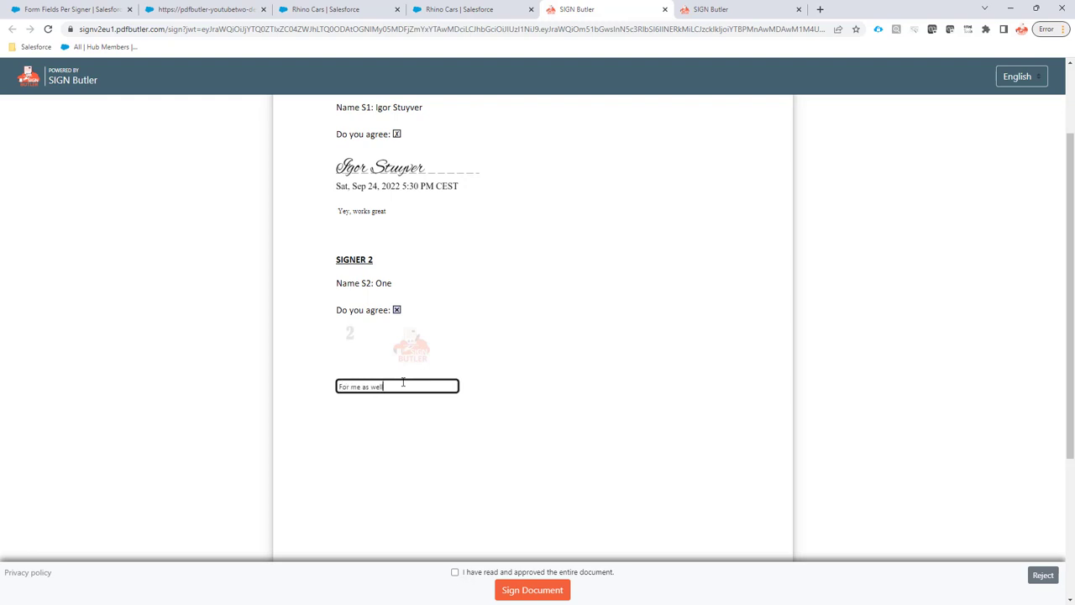
pyautogui.write('For me as well')
# Step: Mark the entire document as read and approved, and sign it as the second signer with the first handwritten style
pyautogui.scroll(-2, 491, 485)
pyautogui.scroll(-2, 493, 487)
pyautogui.click(500, 574)
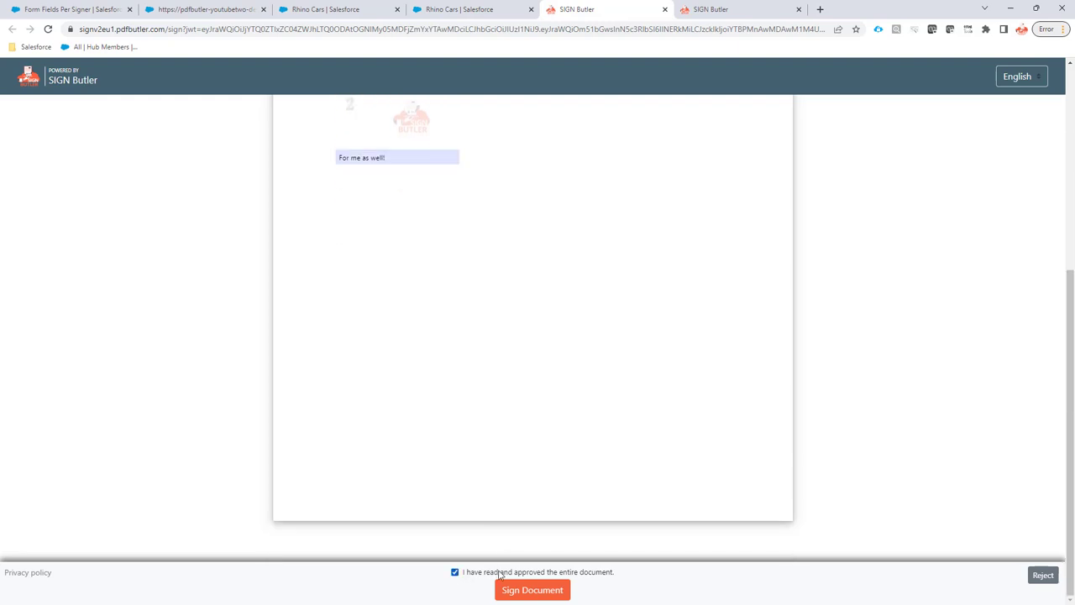
pyautogui.click(536, 592)
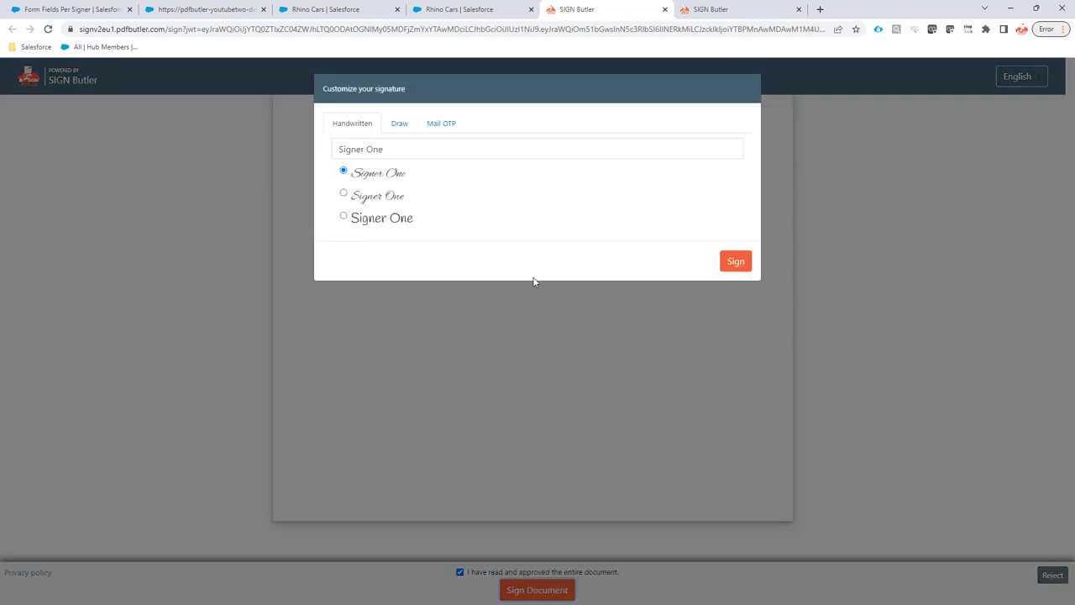
pyautogui.click(733, 260)
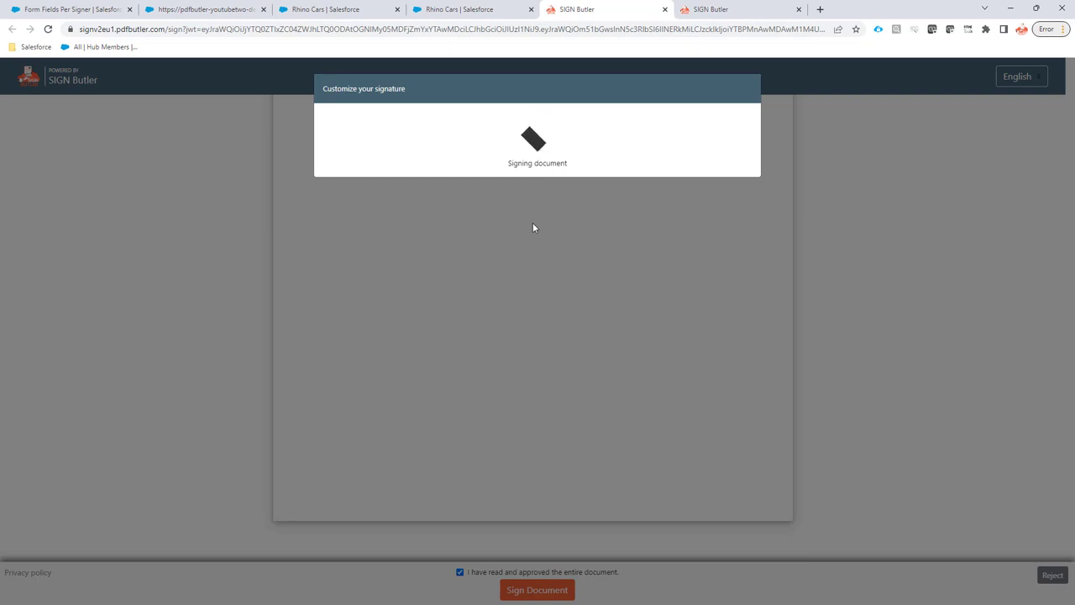
# Step: Reload the Rhino Cars sign request and open its signed Form Fields Per Signer.pdf in full preview to check both signers' entries
pyautogui.click(470, 10)
pyautogui.click(48, 29)
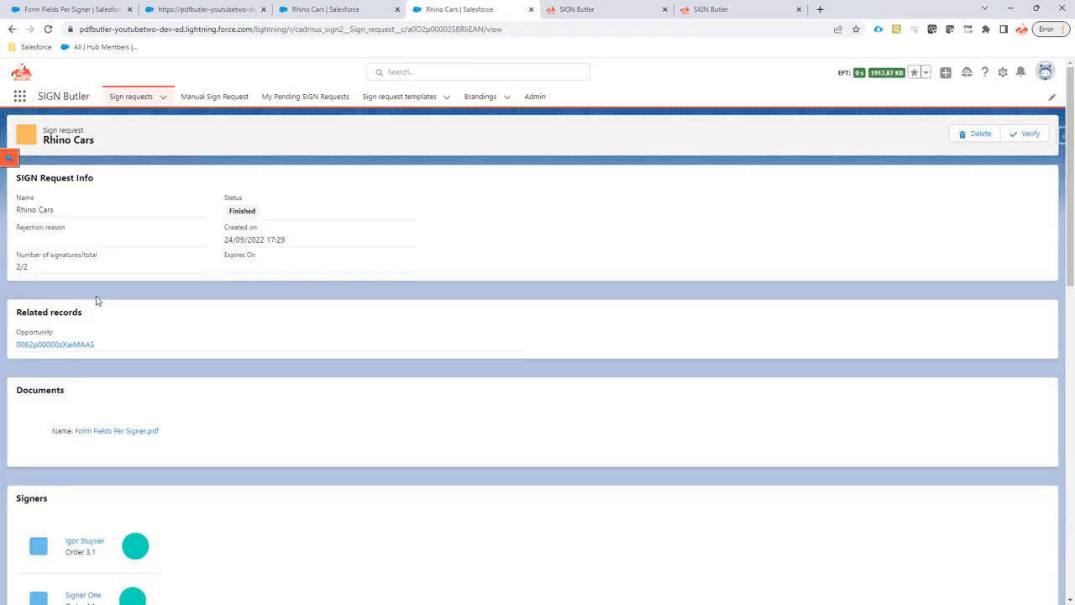
pyautogui.click(101, 432)
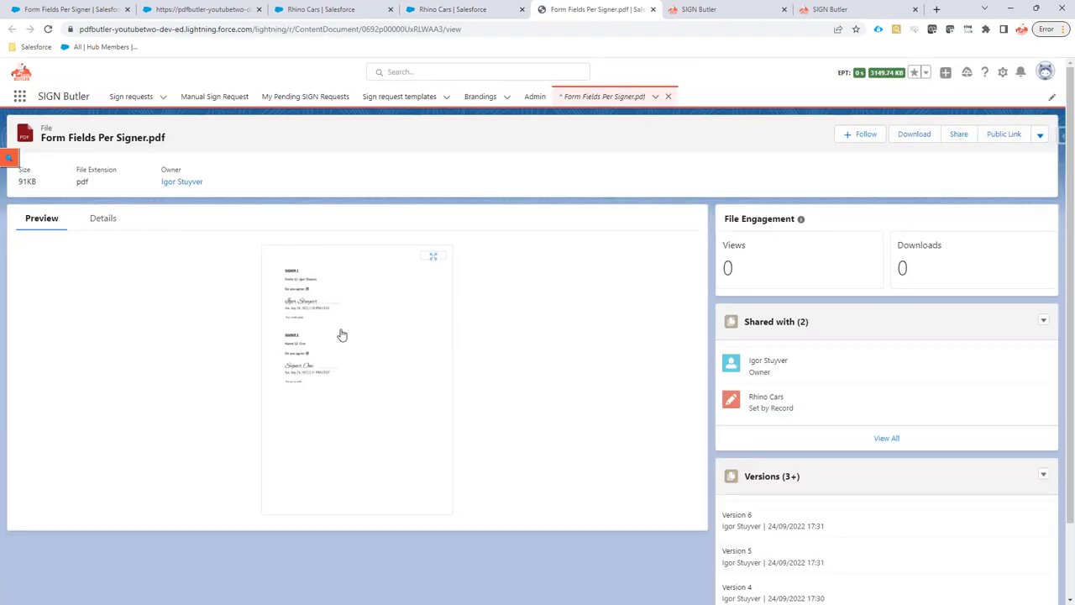
pyautogui.click(342, 334)
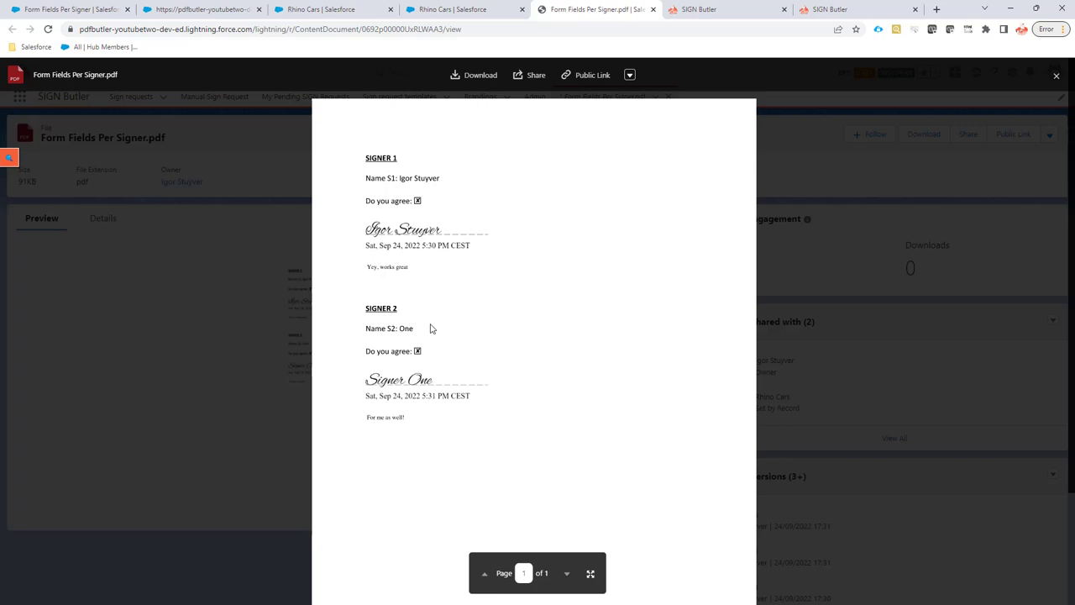